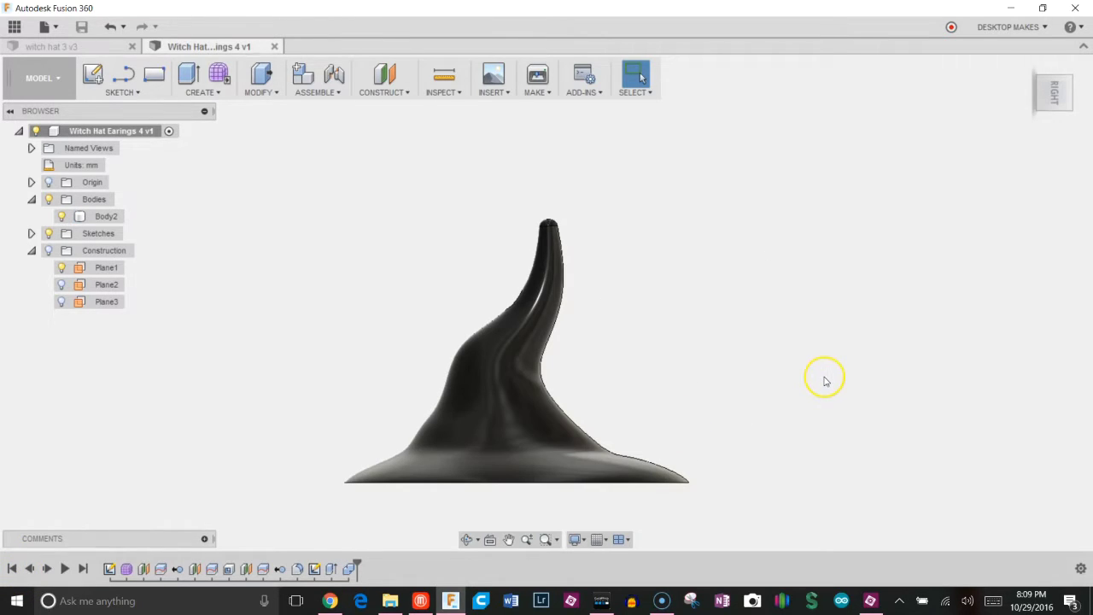
- Examine the finished witch hat earring model from several sides, including the hole near its bent tip
middle_click_drag(833, 381, 692, 356, "shift")
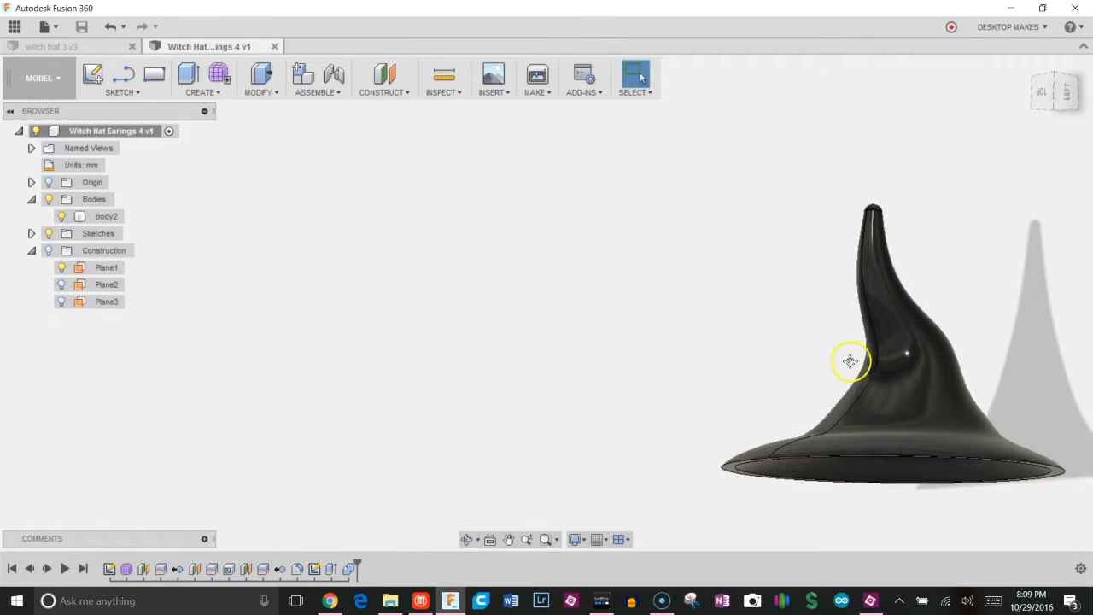
middle_click_drag(849, 361, 698, 364)
middle_click_drag(959, 362, 872, 343, "shift")
middle_click_drag(749, 344, 760, 288, "shift")
scroll(633, 282, "up", 5)
left_click(603, 261)
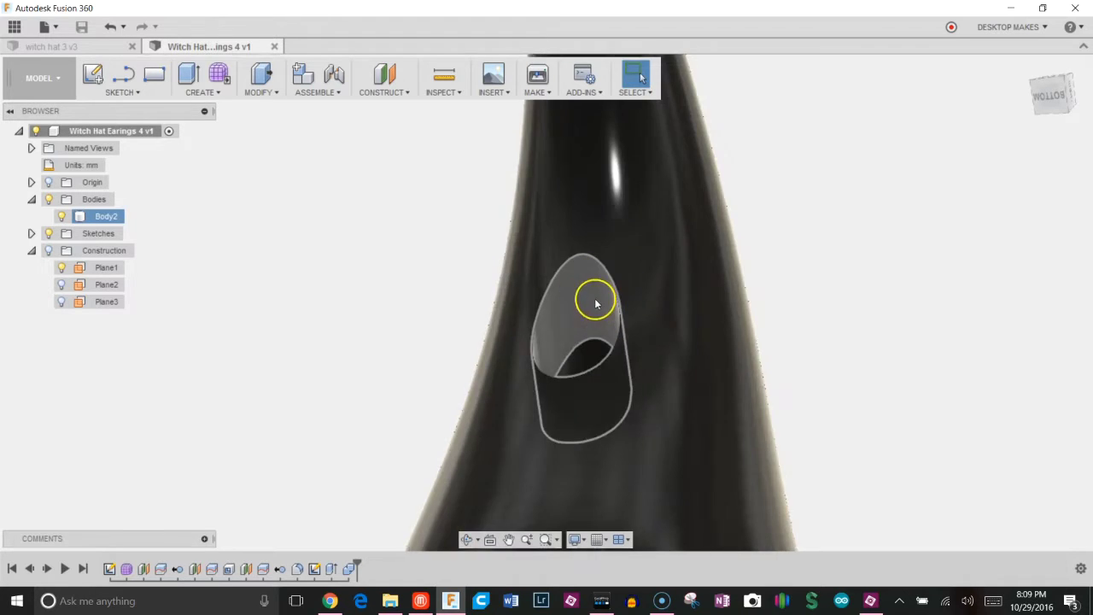
scroll(896, 293, "down", 5)
middle_click_drag(896, 293, 841, 275, "shift")
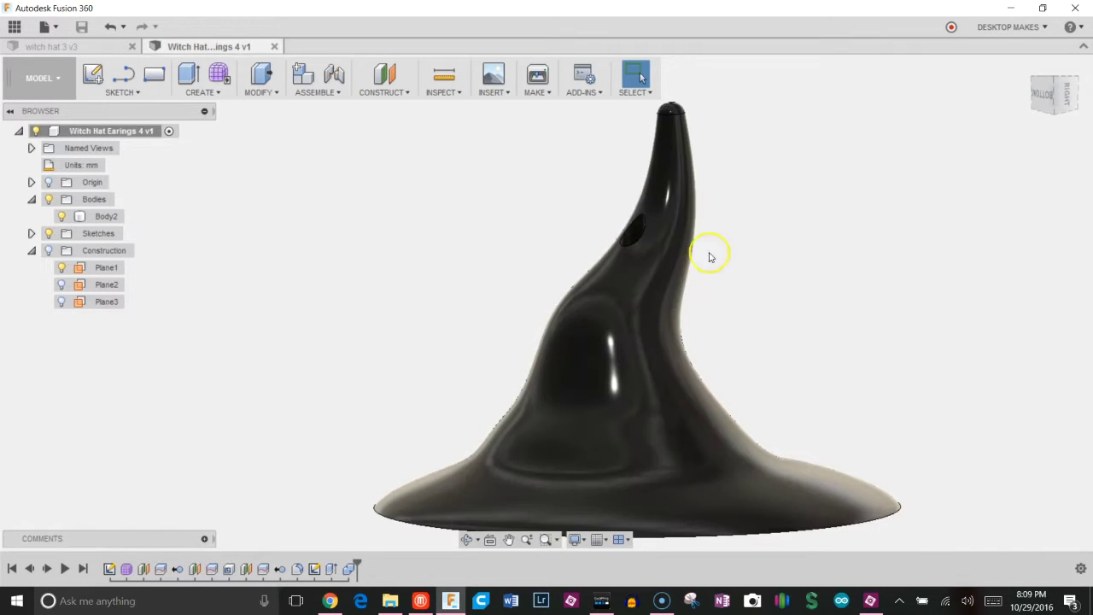
scroll(913, 244, "down", 2)
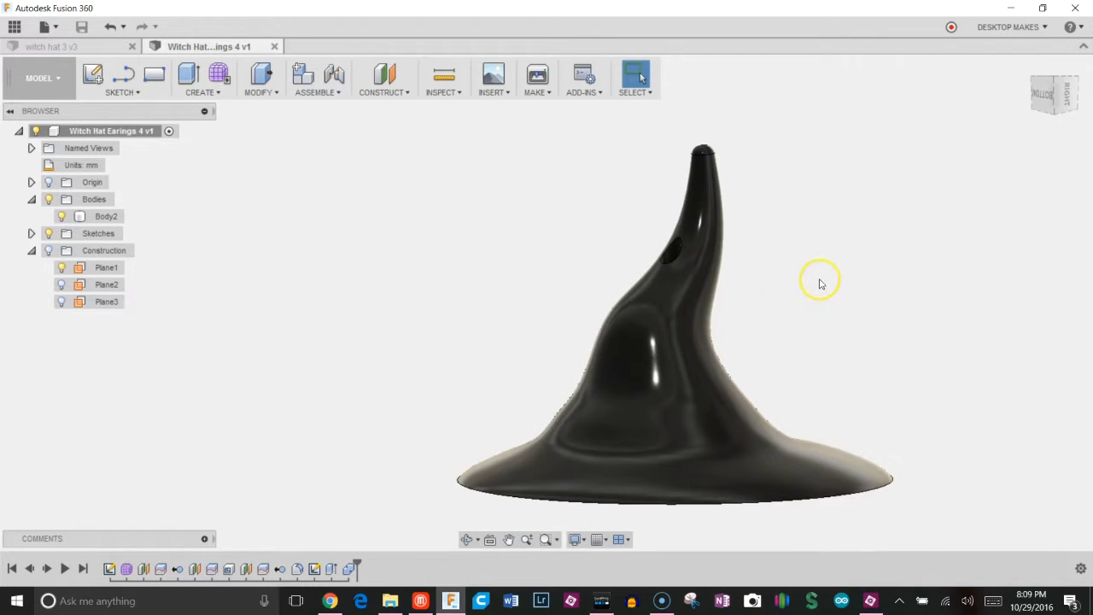
middle_click_drag(908, 293, 876, 288, "shift")
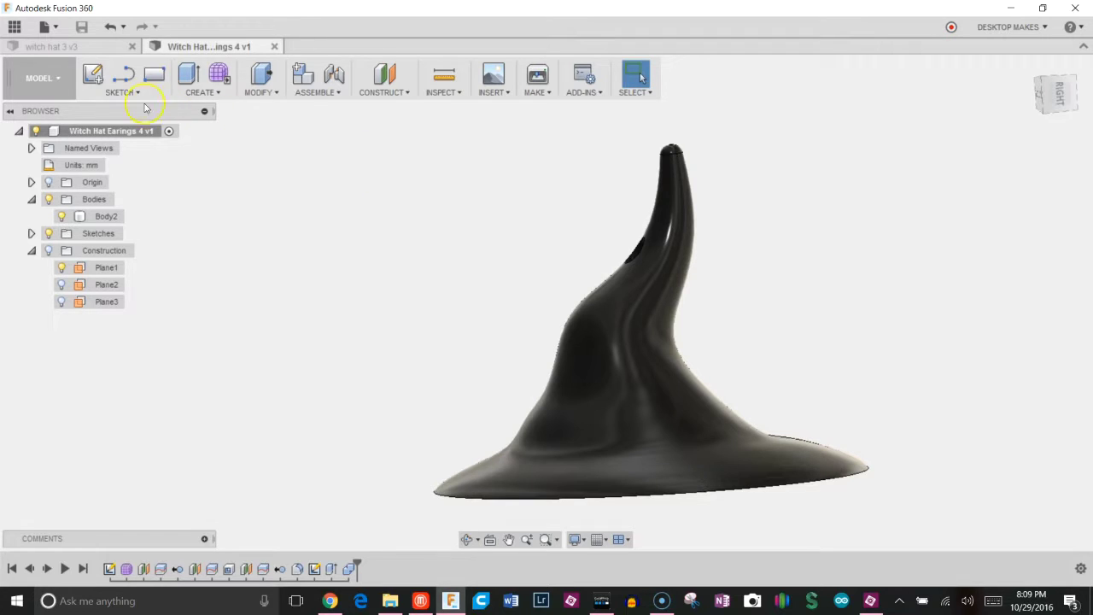
- Start a new design and create a sketch on the vertical origin plane facing the right view
left_click(49, 27)
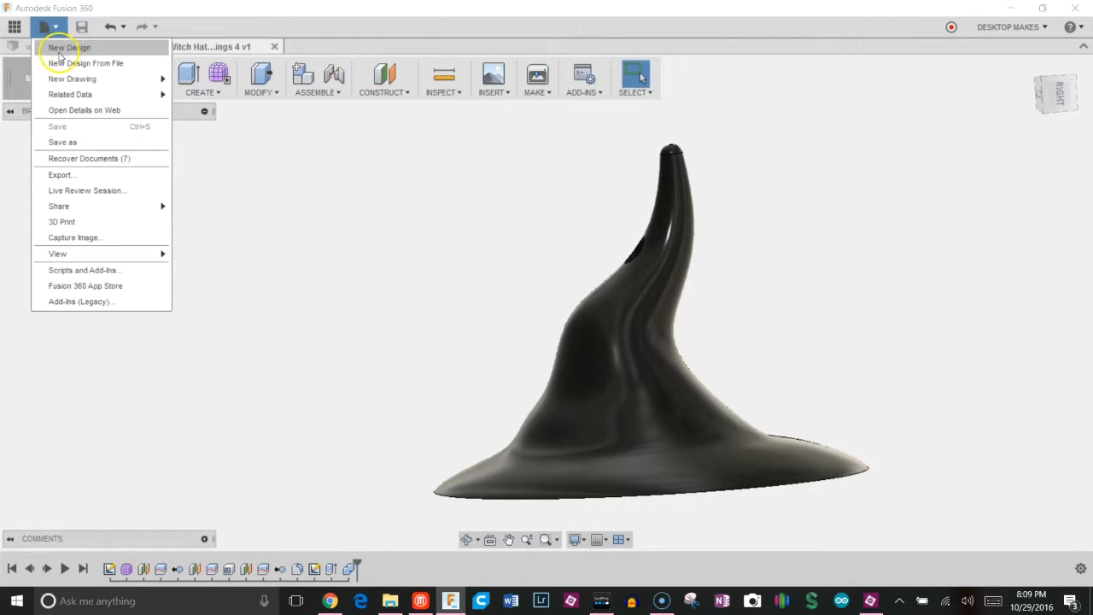
left_click(64, 47)
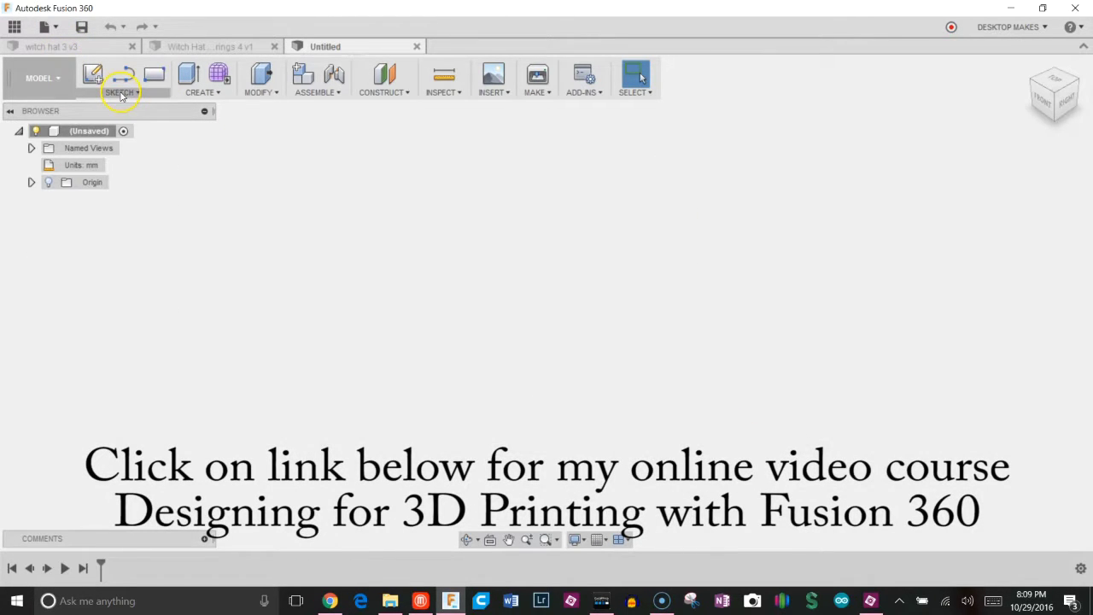
left_click(122, 93)
mouse_move(132, 188)
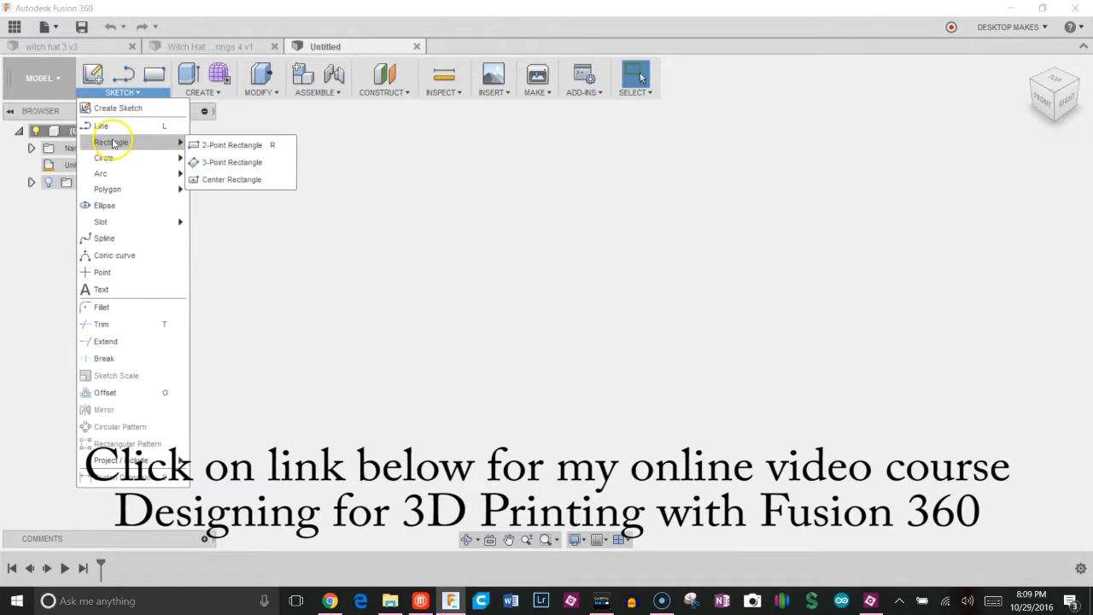
left_click(125, 116)
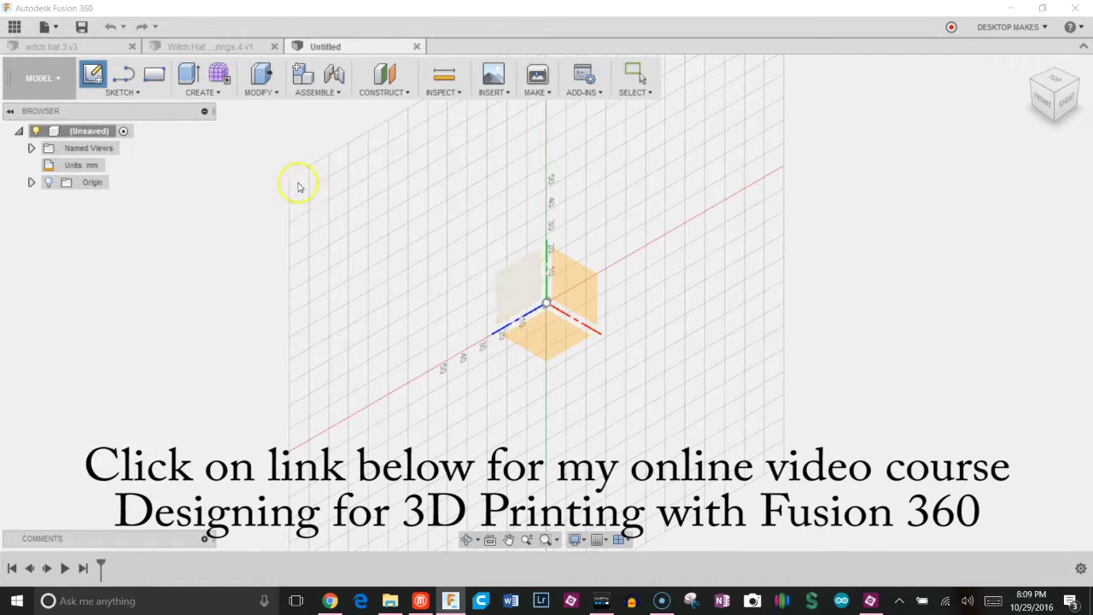
left_click(519, 290)
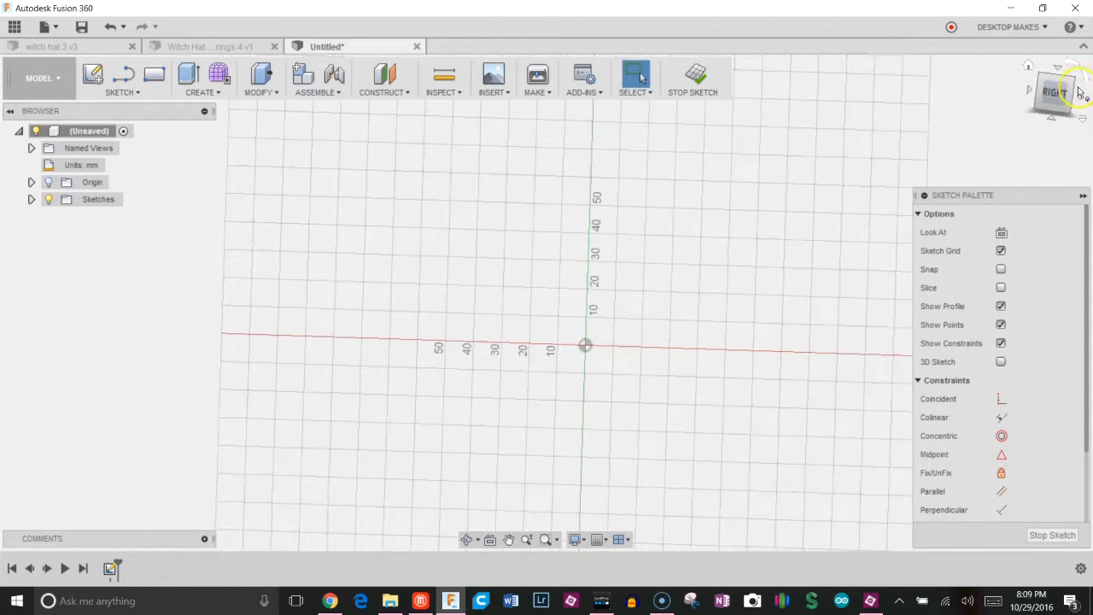
scroll(574, 316, "up", 3)
middle_click_drag(607, 232, 482, 320)
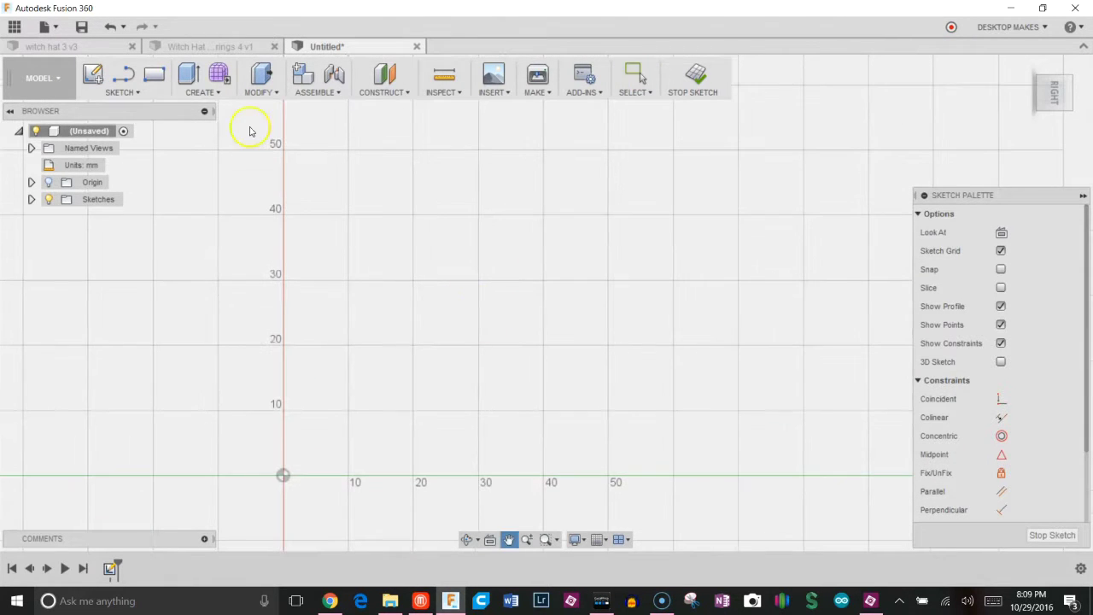
- Sketch a two-point spline from about 13 mm along the horizontal axis to about 30 mm up the vertical axis, curved inward as the hat profile
left_click(122, 93)
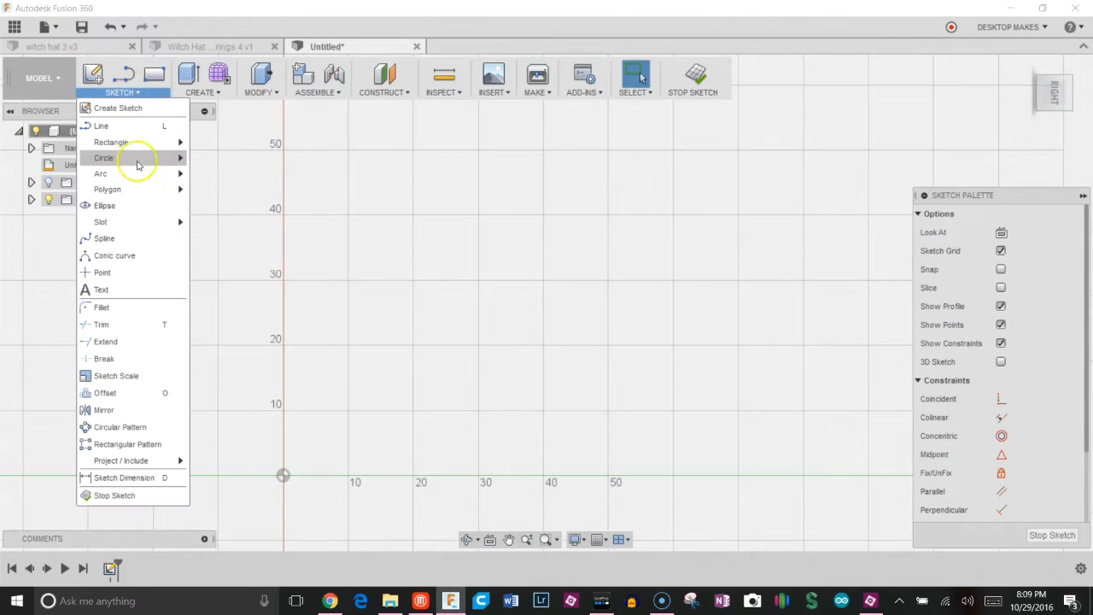
left_click(125, 232)
scroll(442, 310, "up", 2)
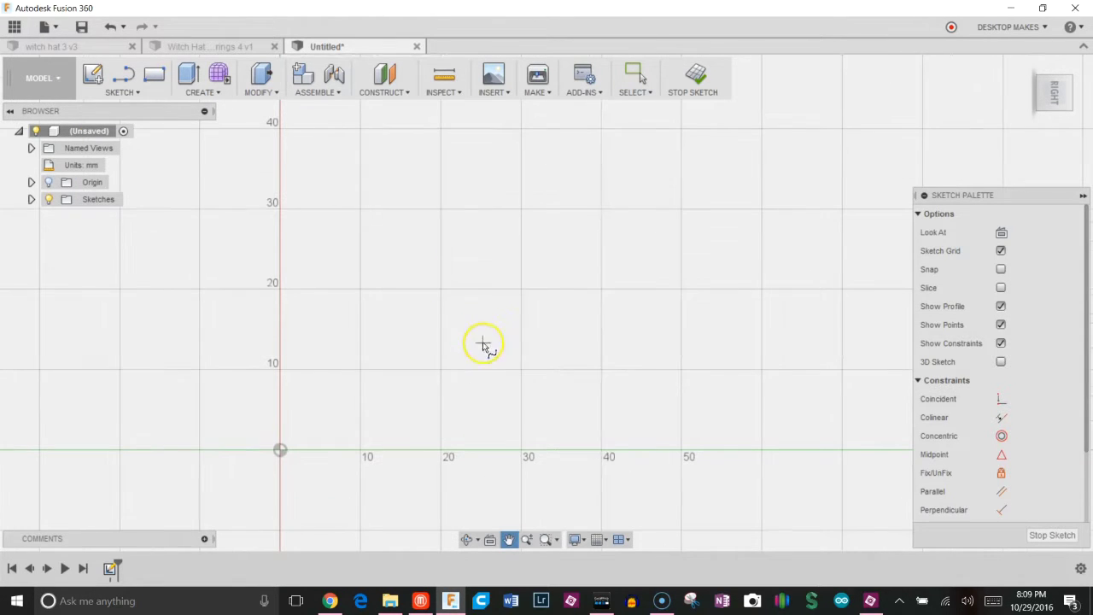
left_click(281, 450)
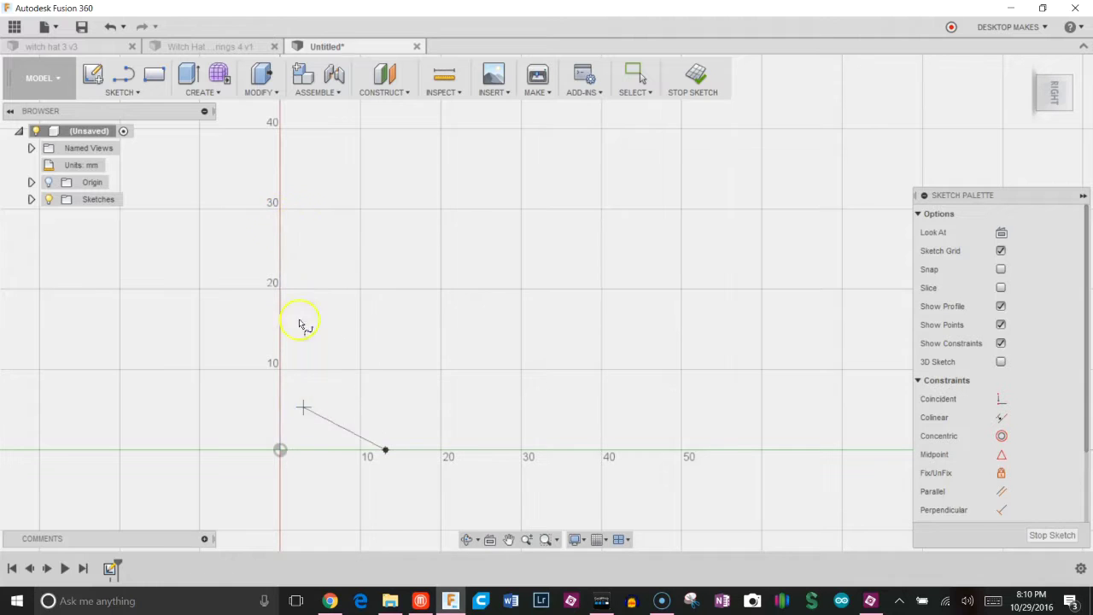
left_click(283, 210)
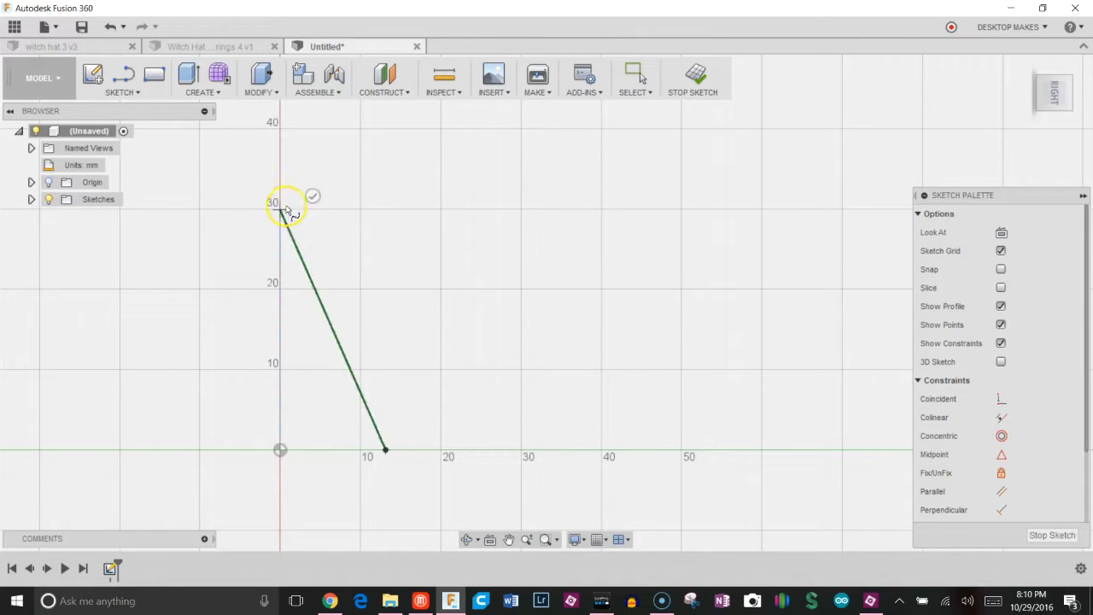
key("Escape")
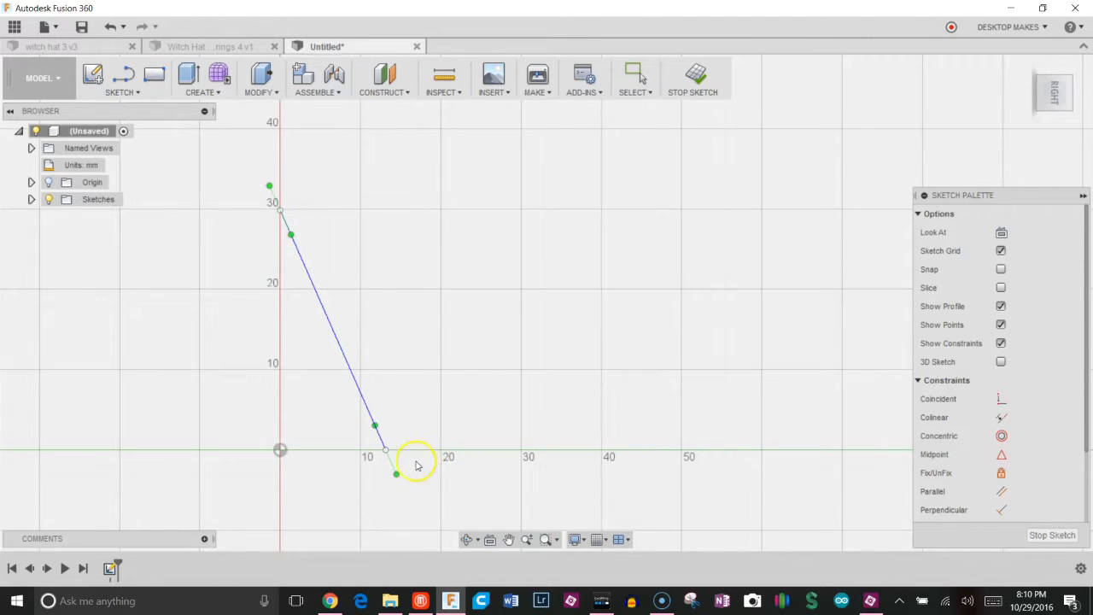
mouse_move(397, 475)
left_mouse_down()
mouse_move(418, 475)
mouse_move(421, 462)
mouse_move(412, 464)
left_mouse_up()
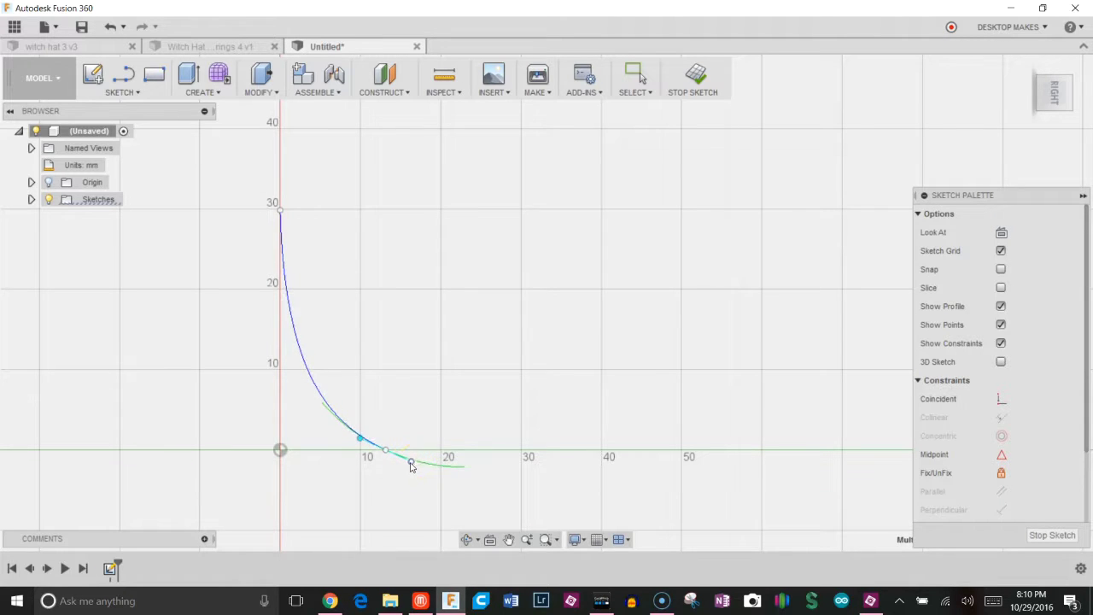
left_click(696, 75)
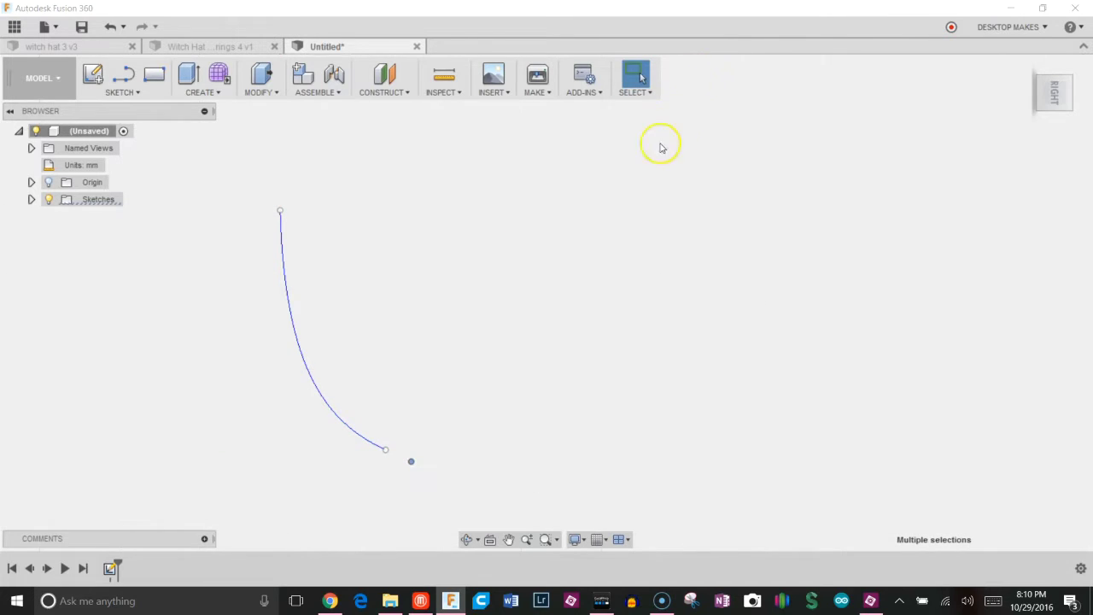
- Create a form by fully revolving the spline around the vertical axis, with 8 faces in each direction, as a new body
left_click(220, 77)
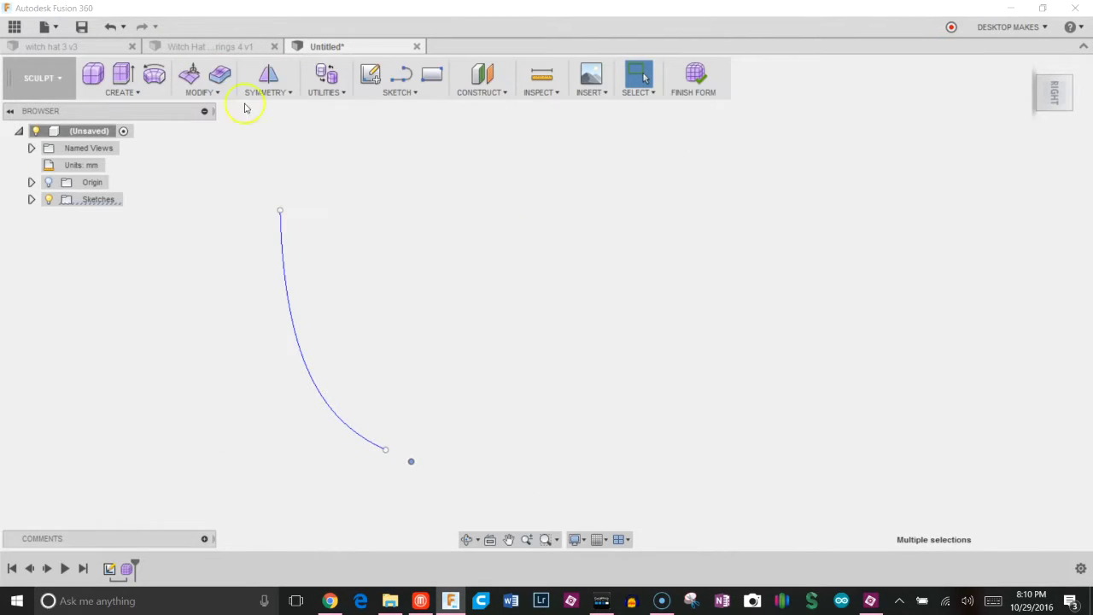
left_click(39, 80)
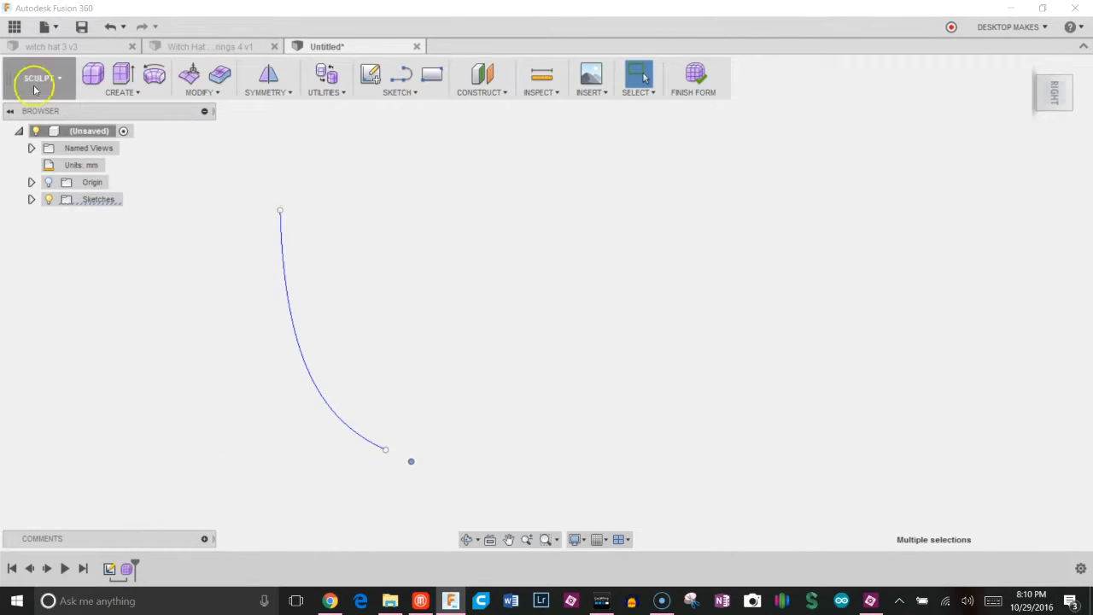
left_click(111, 92)
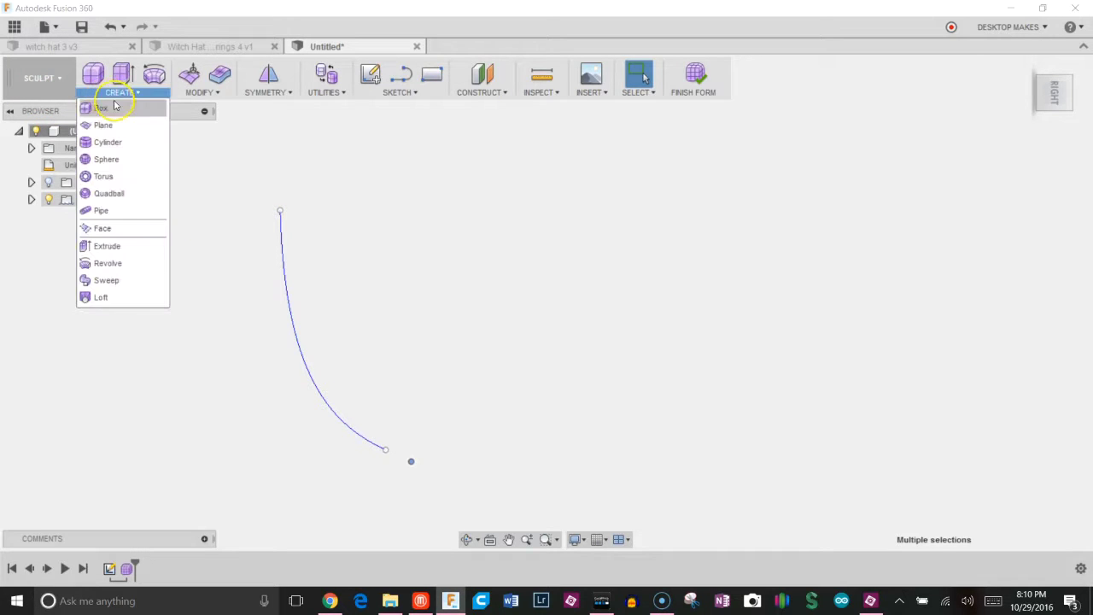
left_click(97, 262)
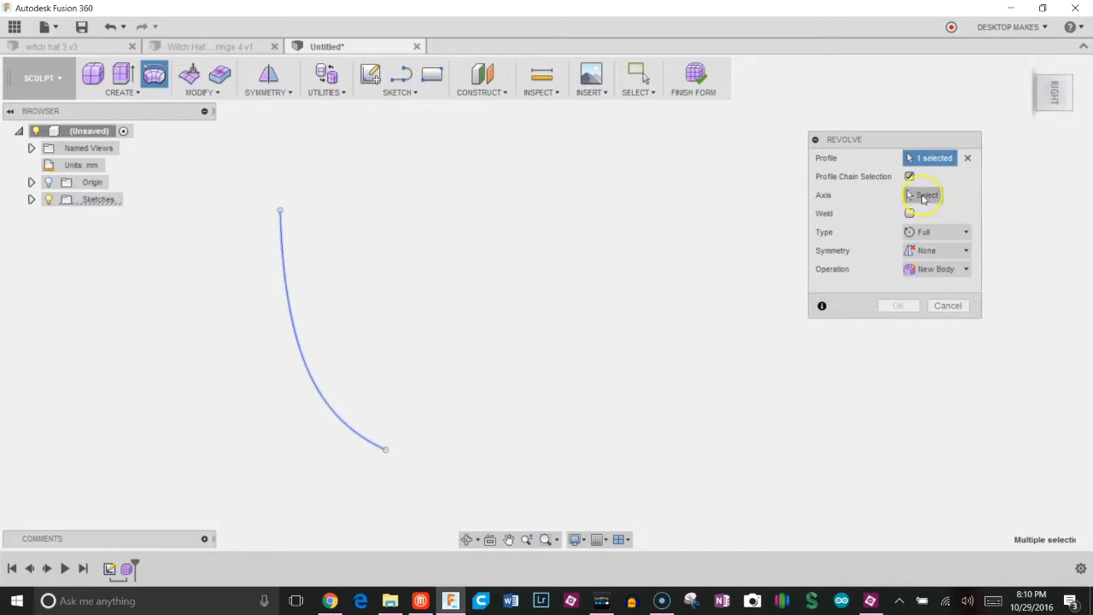
left_click(923, 196)
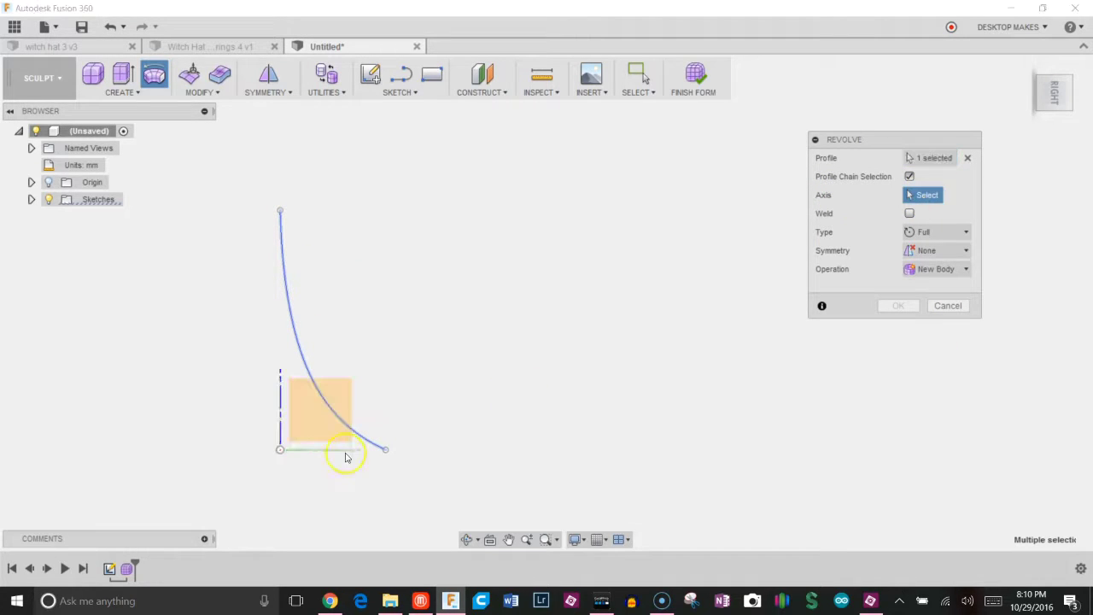
left_click(282, 413)
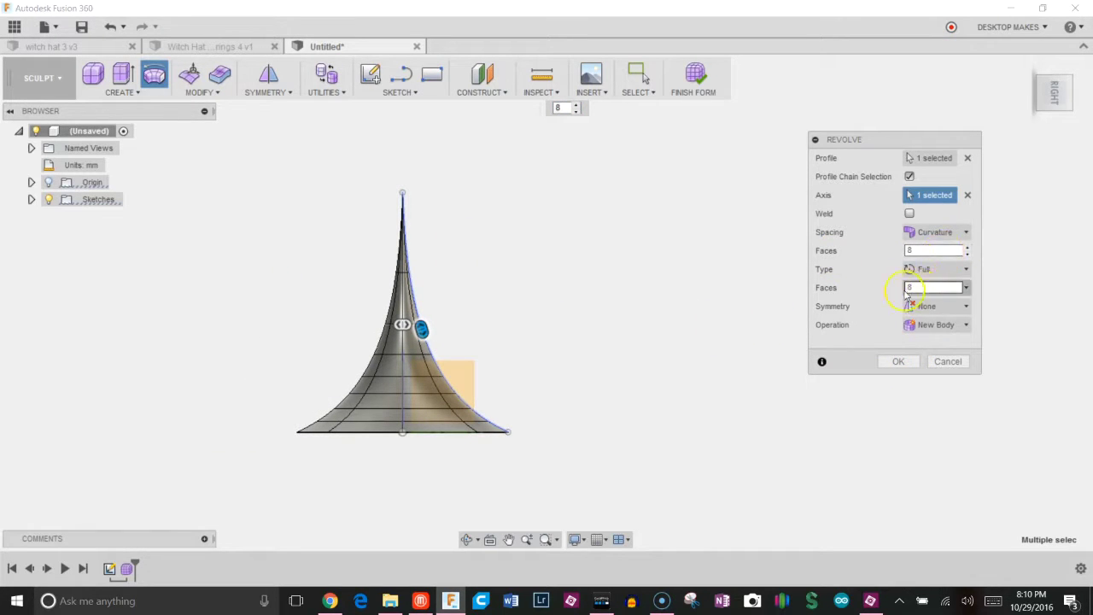
left_click(898, 363)
- Scale the form's bottom edge loop uniformly by about 1.16 with Edit Form to flare out the brim
scroll(505, 347, "up", 3)
middle_click_drag(505, 347, 673, 443)
scroll(701, 321, "down", 2)
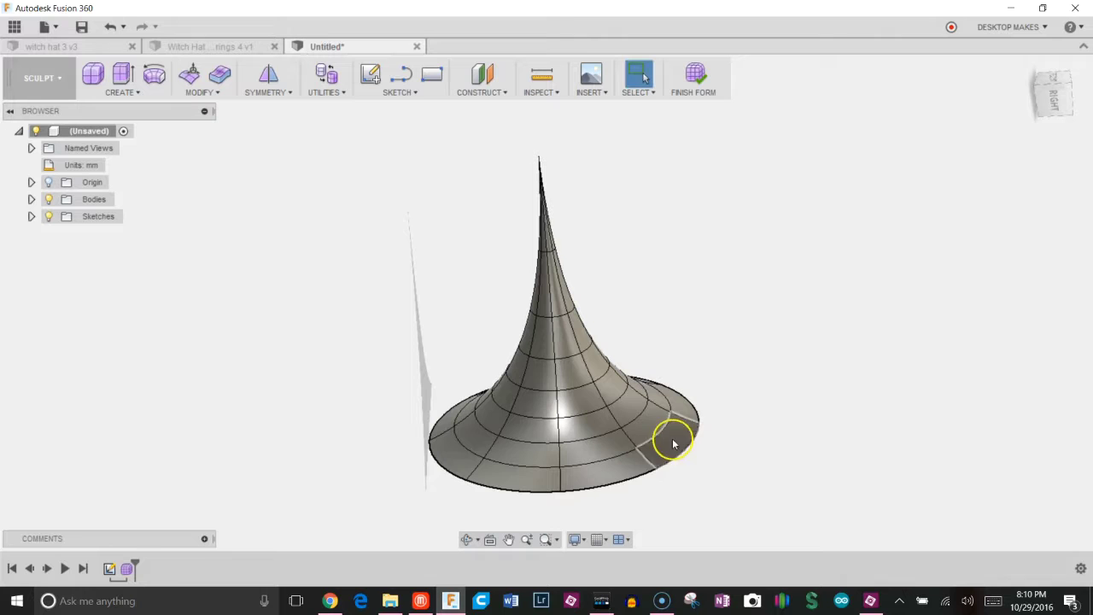
double_click(675, 459)
right_click(773, 428)
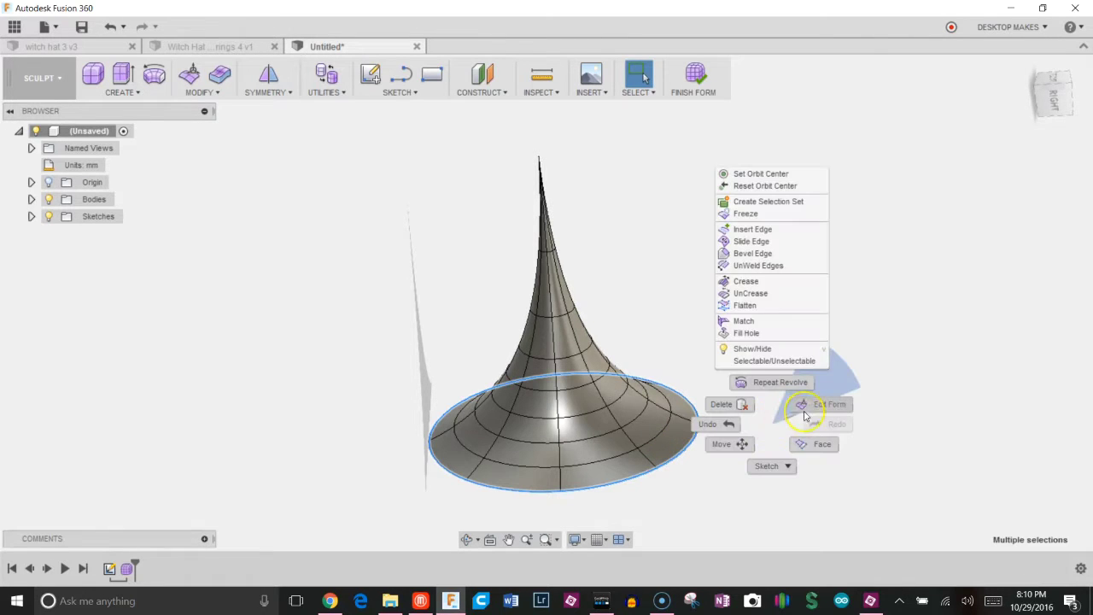
left_click(812, 413)
scroll(561, 435, "up", 3)
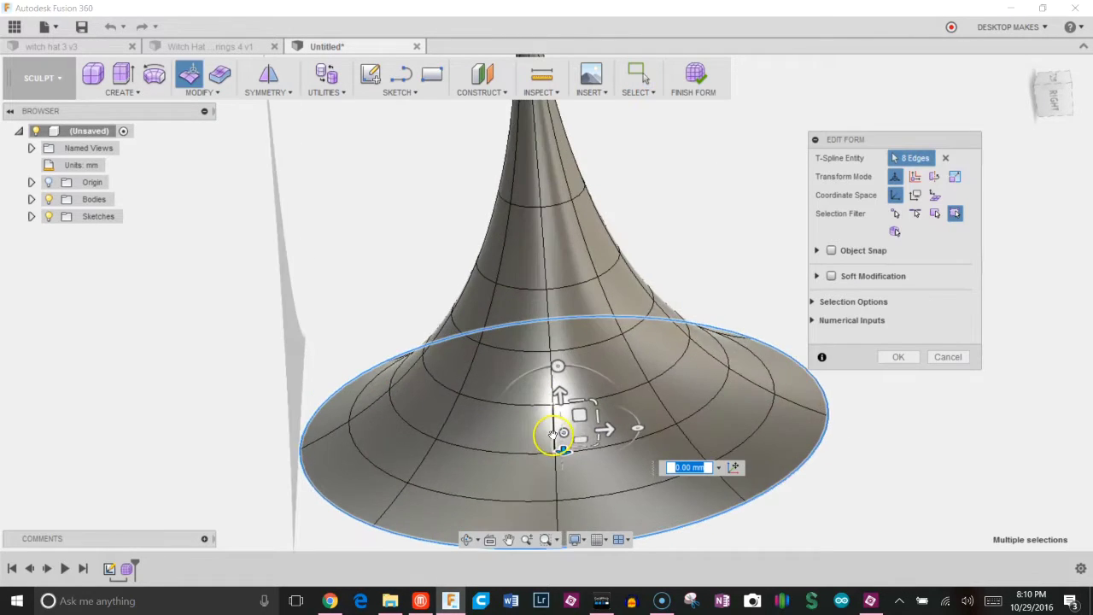
scroll(556, 439, "down", 2)
middle_click_drag(556, 327, 560, 327)
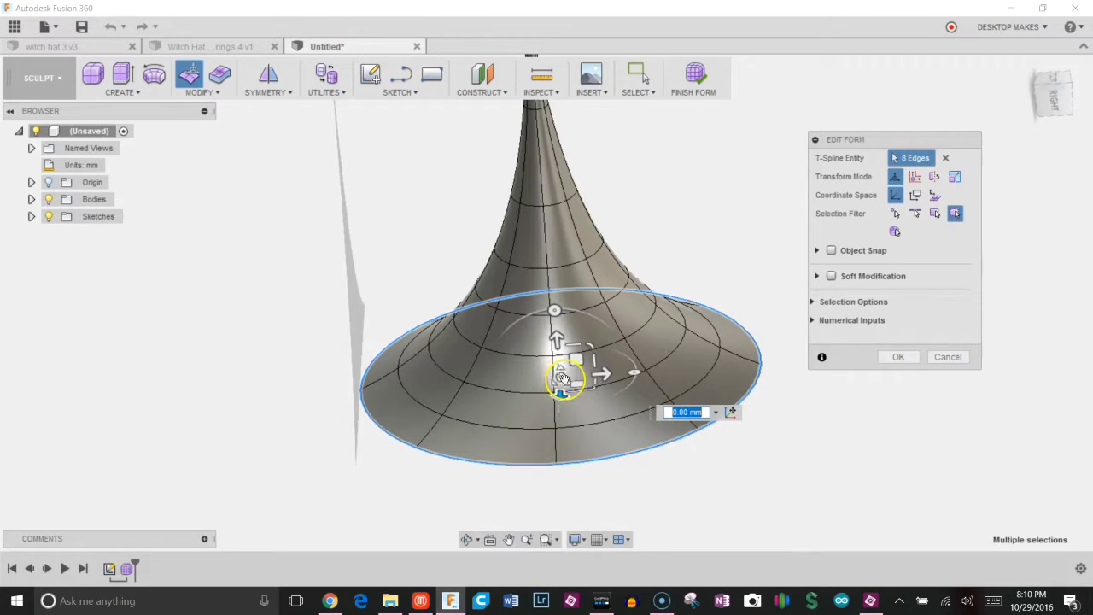
left_click_drag(561, 377, 561, 380)
type("0.98")
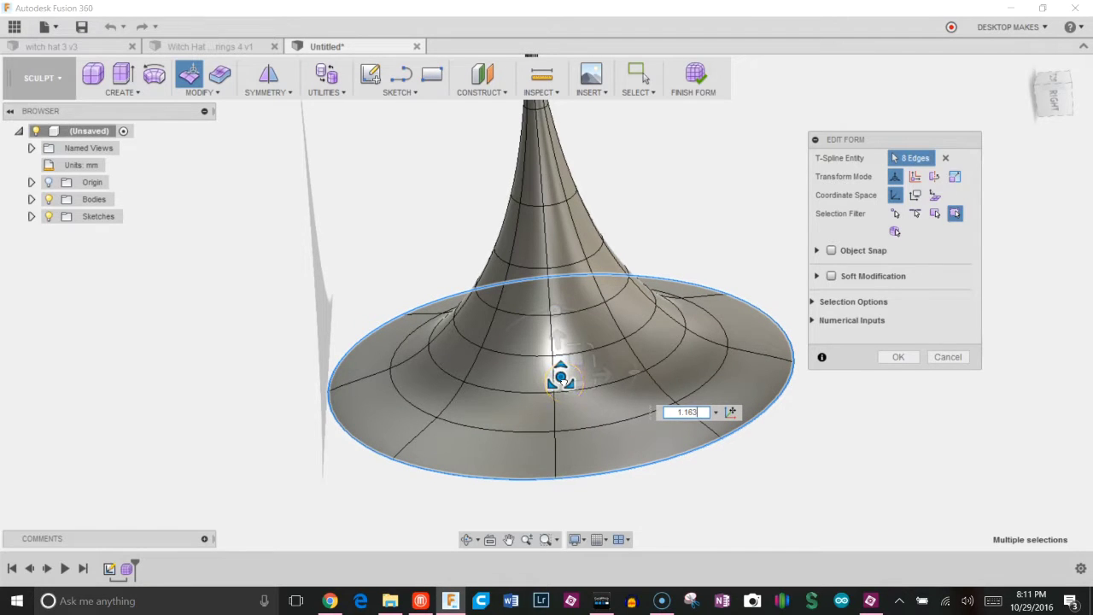
left_click(897, 356)
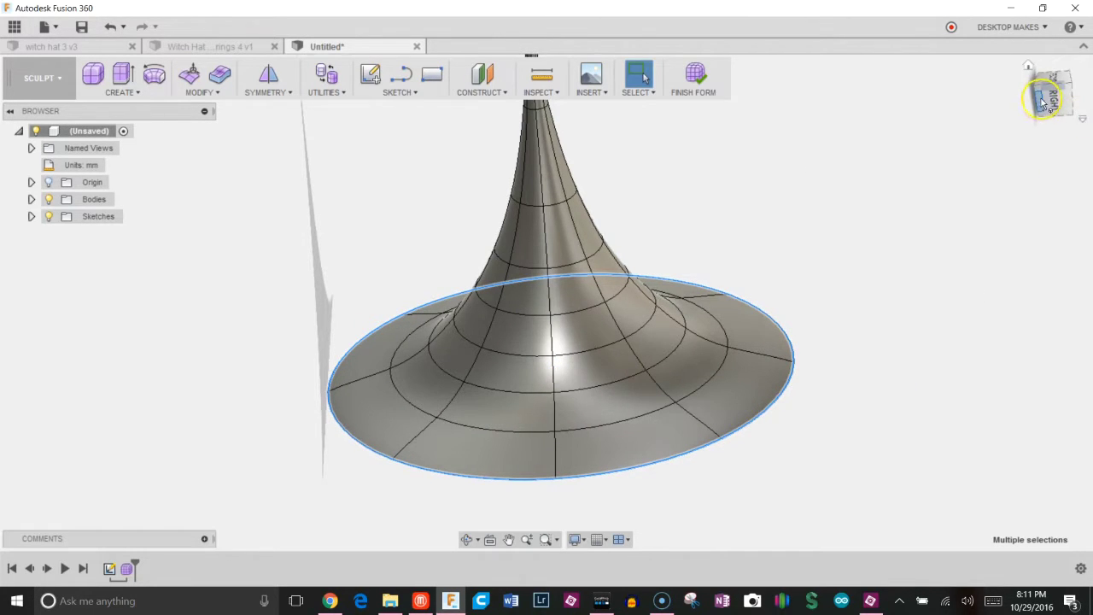
- Compare with the finished hats in side view, then use Edit Form to tilt everything above the brim slightly and raise it about 0.74 mm
left_click(1043, 101)
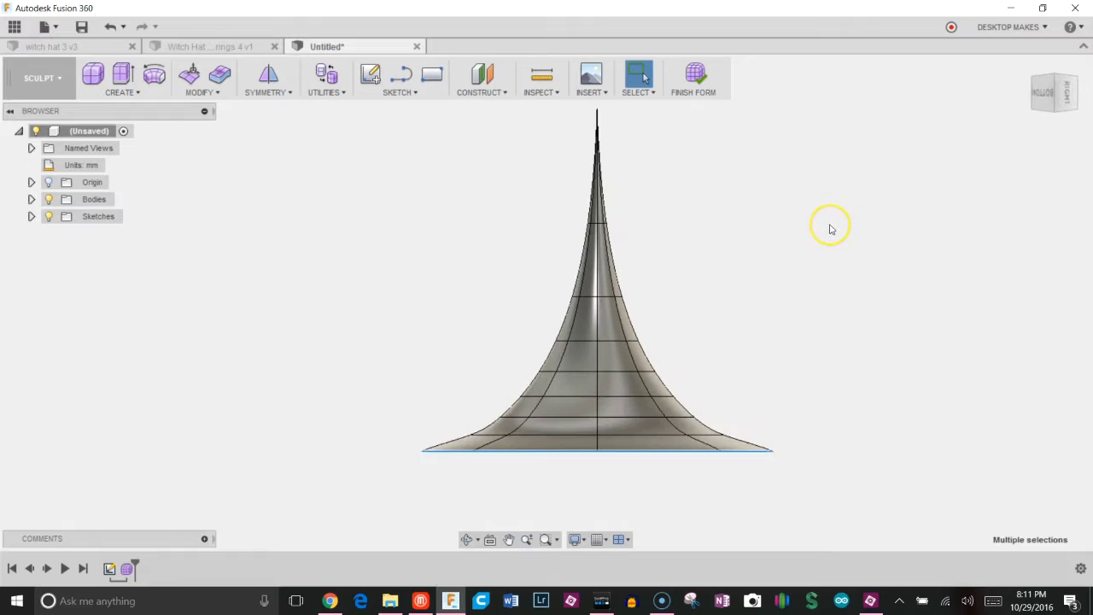
middle_click_drag(820, 232, 793, 279)
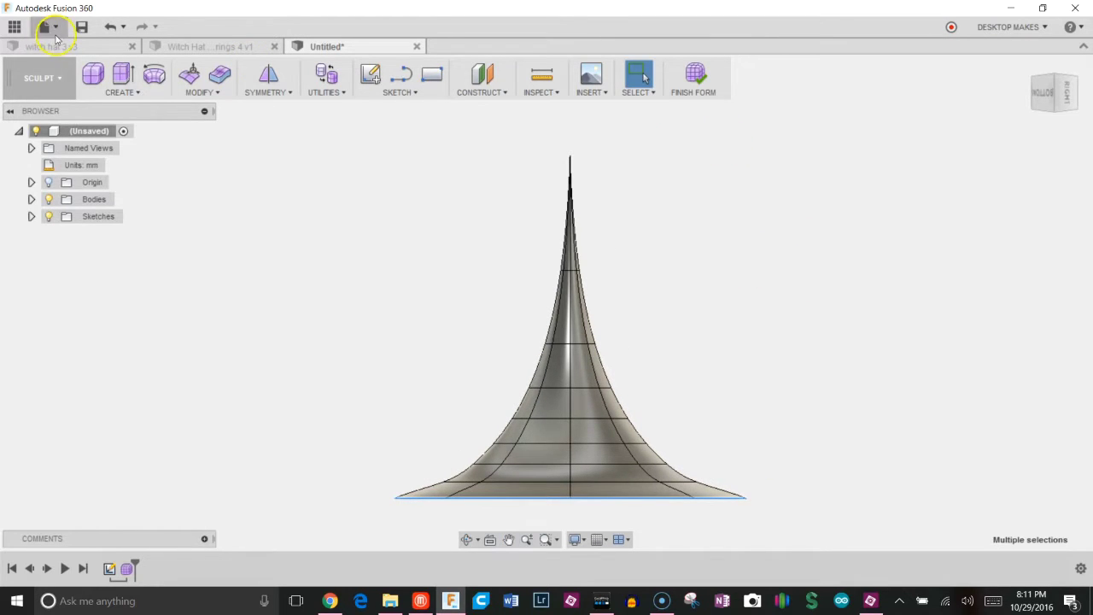
left_click(56, 44)
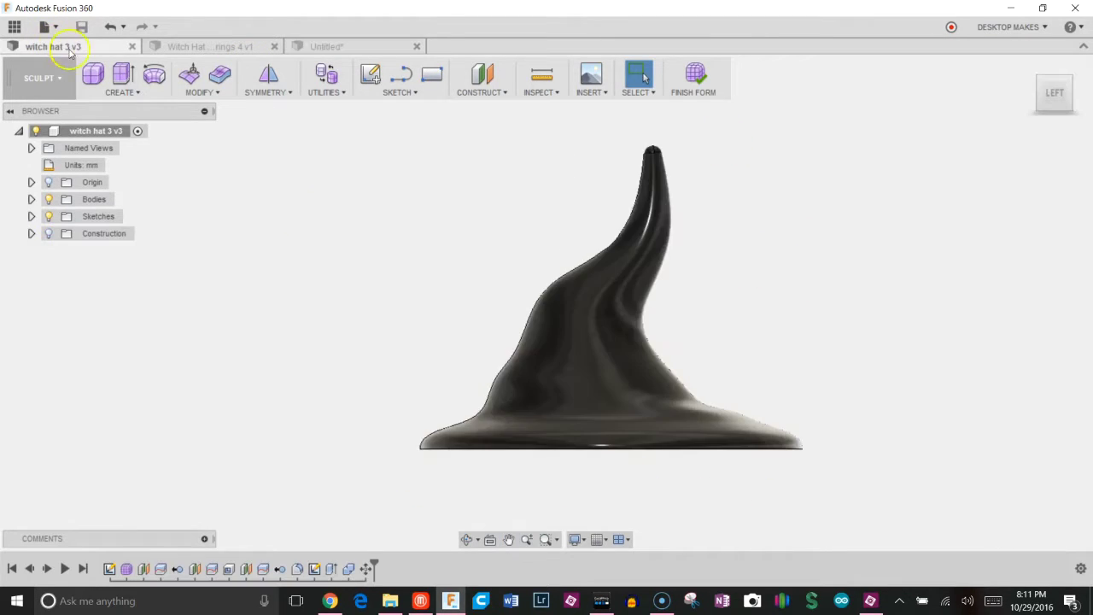
left_click(221, 47)
left_click(370, 48)
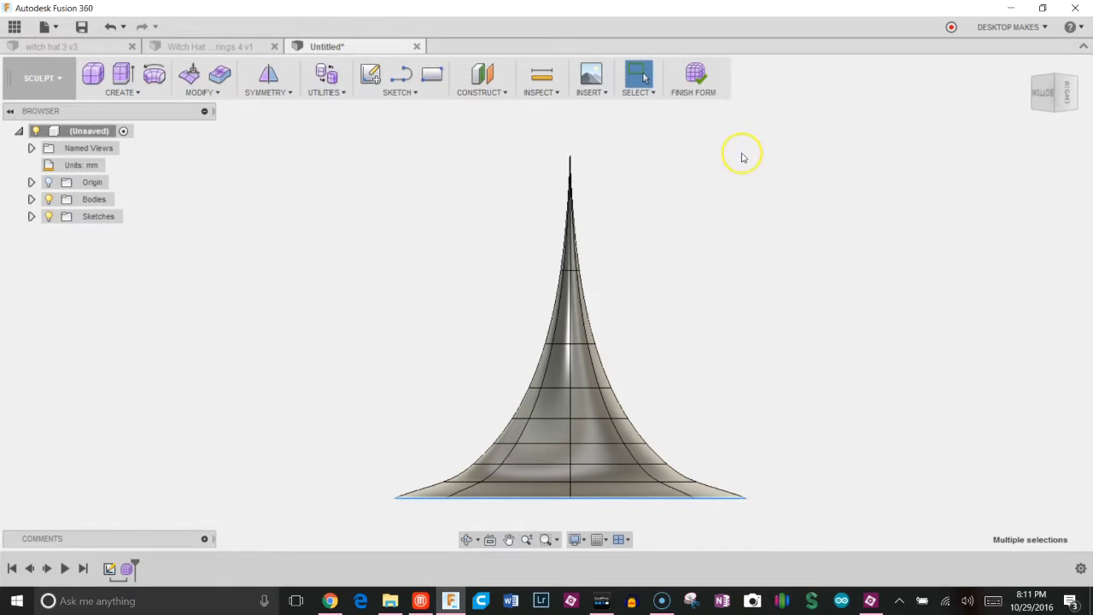
left_click_drag(740, 152, 391, 466)
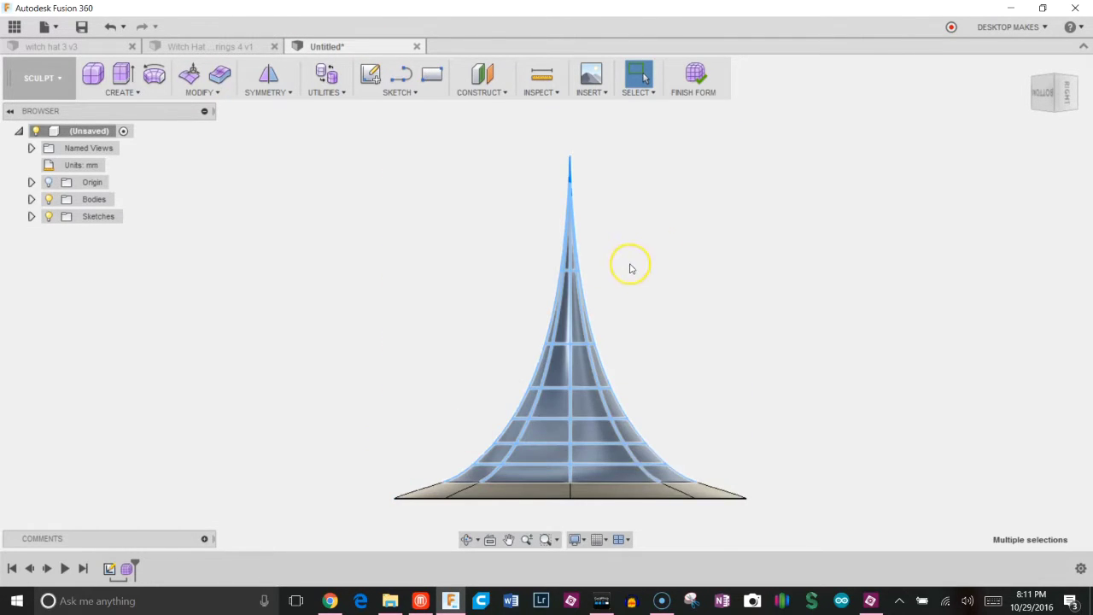
right_click(658, 250)
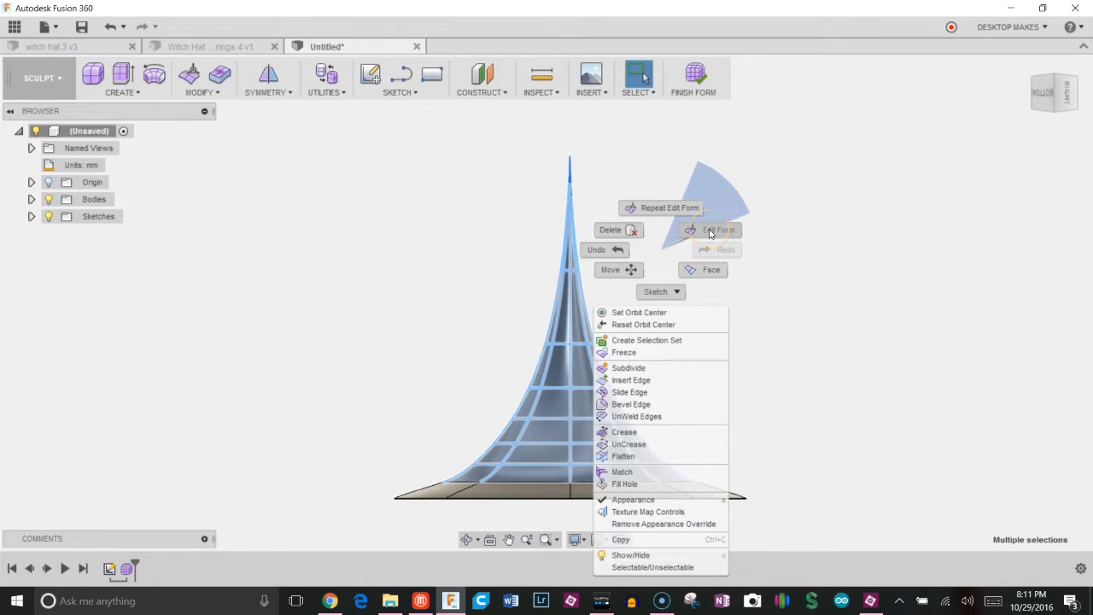
left_click(709, 231)
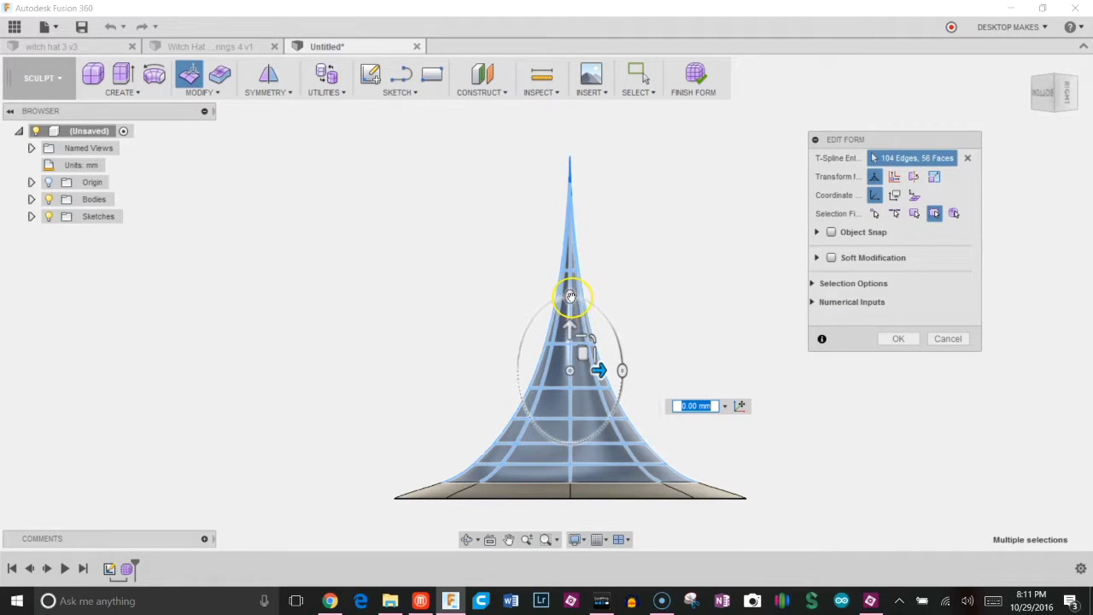
left_click(1070, 94)
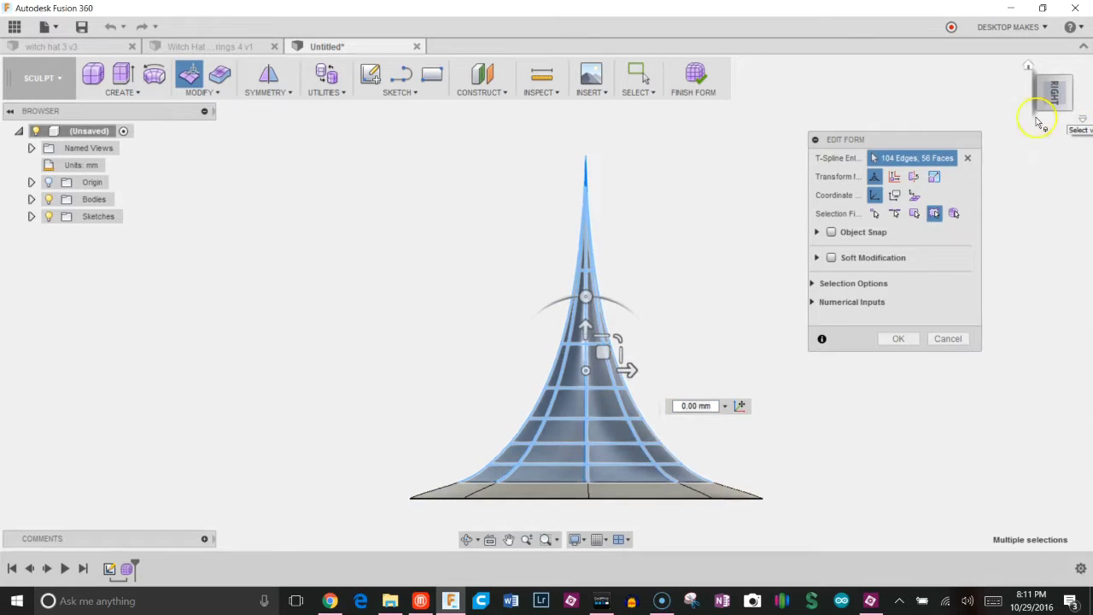
left_click(586, 296)
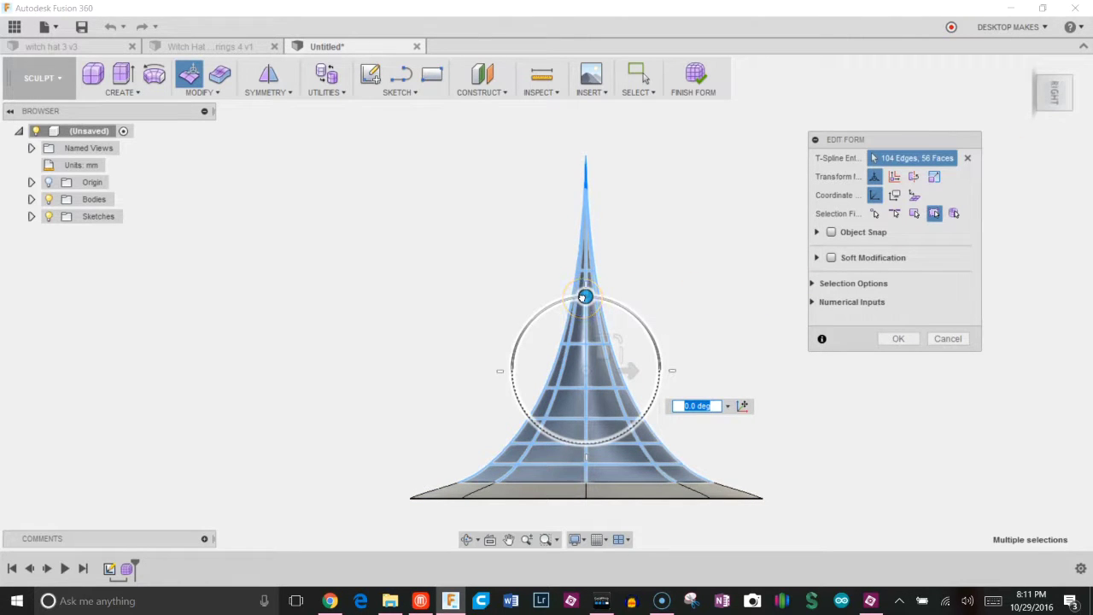
mouse_move(586, 298)
left_mouse_down()
mouse_move(591, 335)
mouse_move(583, 290)
mouse_move(586, 315)
left_mouse_up()
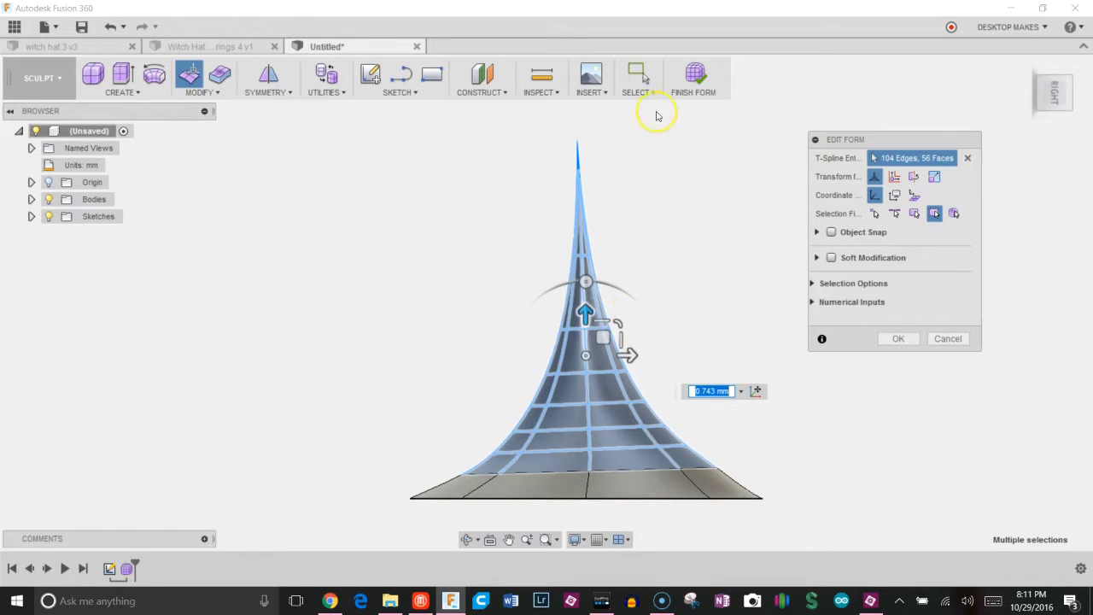
- Check the Select Through filter and test from several angles whether a window selection of the upper cone includes its far side
left_click(654, 93)
mouse_move(683, 197)
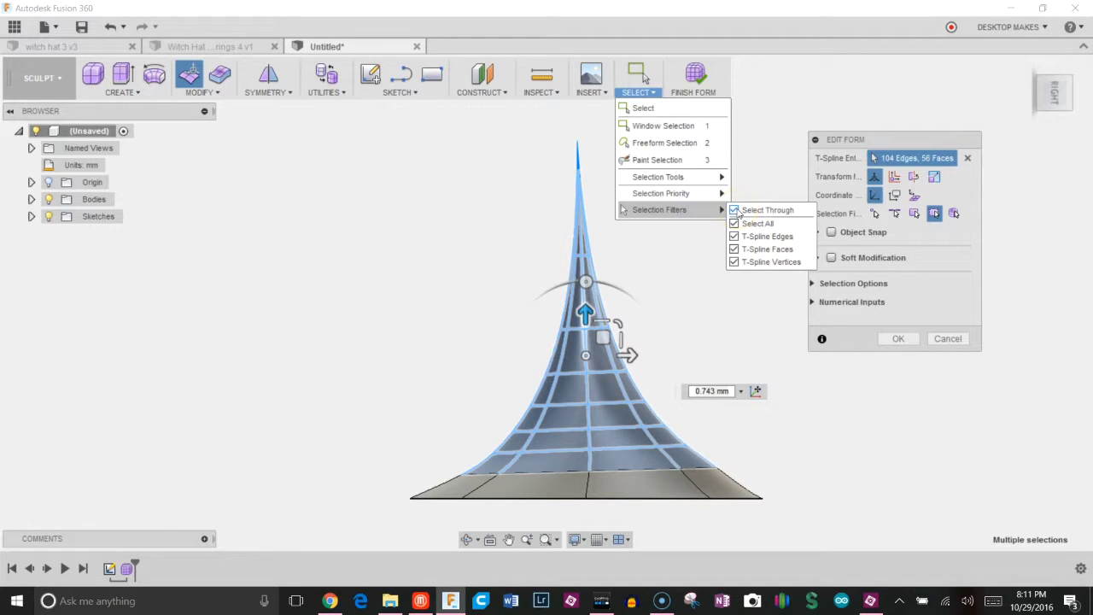
left_click(723, 330)
middle_click_drag(727, 317, 679, 327, "shift")
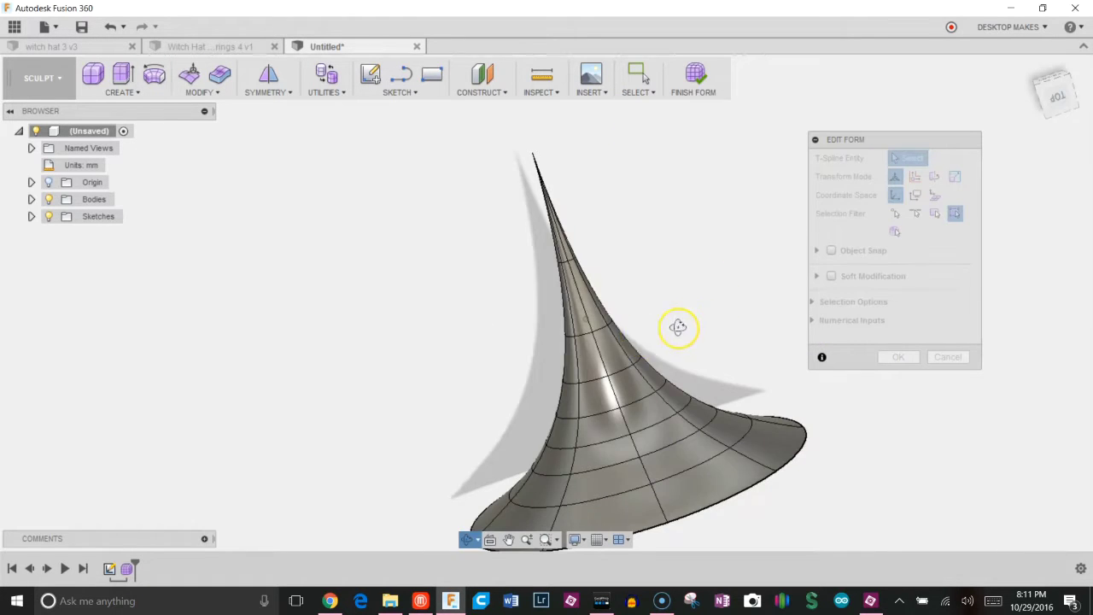
left_click_drag(712, 195, 522, 369)
middle_click_drag(618, 300, 486, 328, "shift")
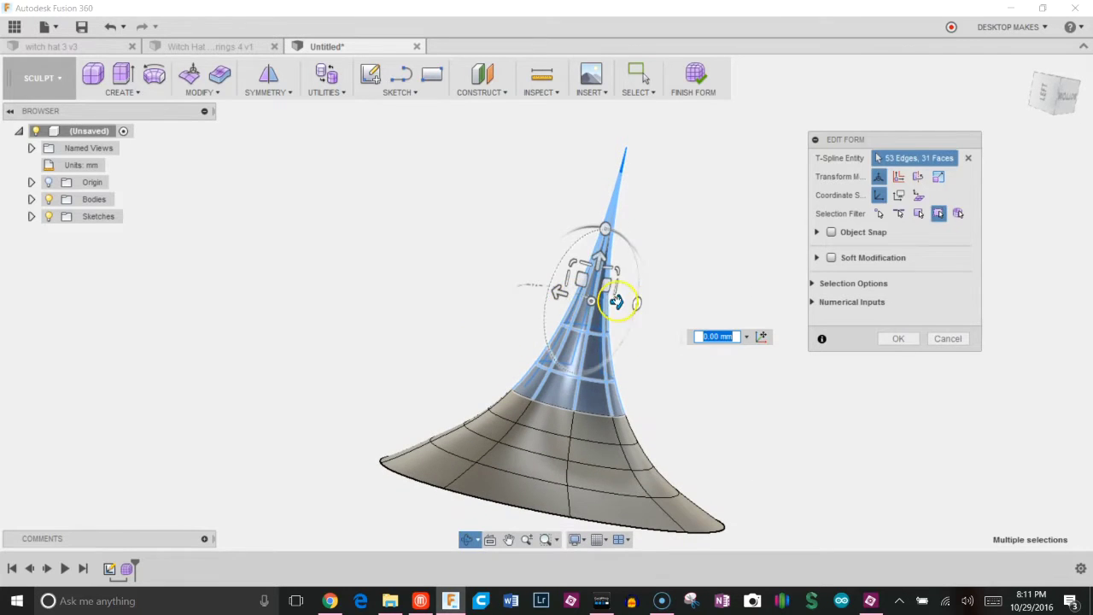
left_click(726, 271)
middle_click_drag(727, 271, 547, 314, "shift")
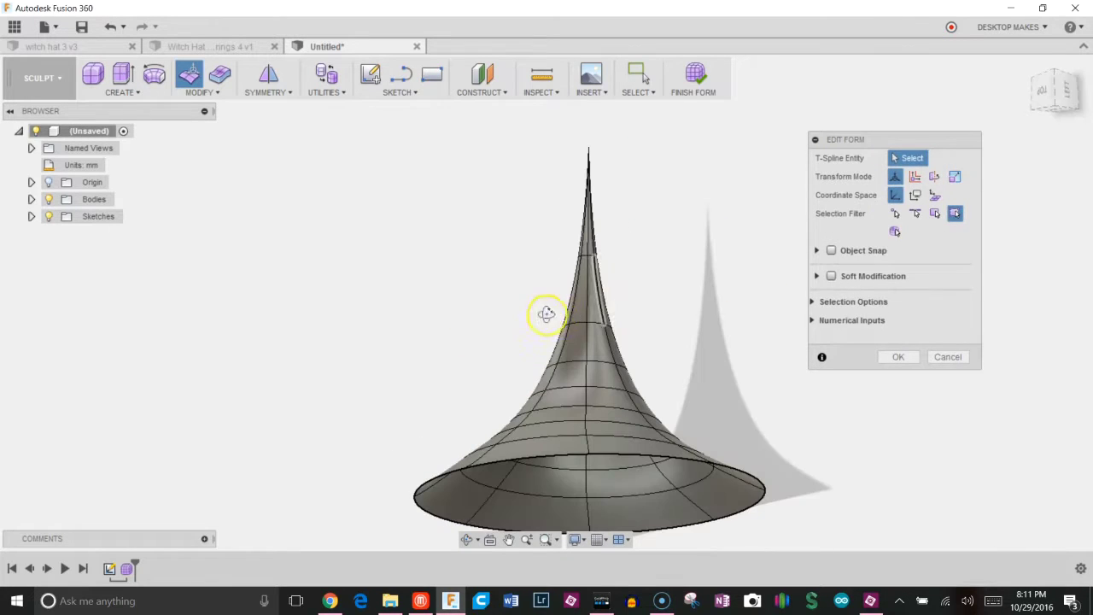
- Select all edges and faces above the brim's lowest row and rotate them about 4.8 degrees to lean the hat sideways
left_click(1068, 90)
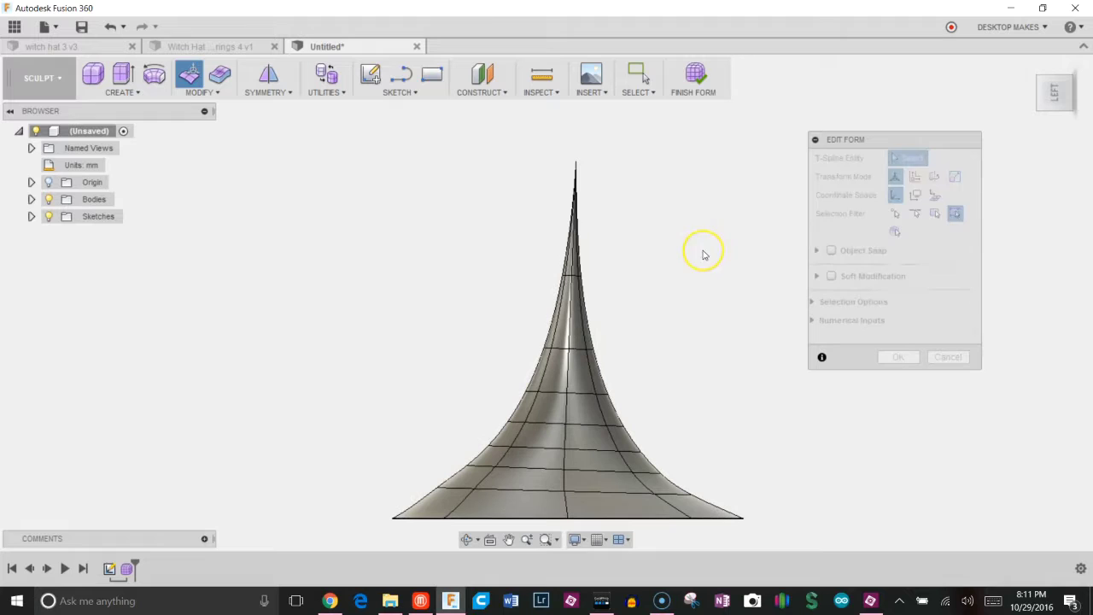
middle_click_drag(692, 260, 493, 298, "shift")
middle_click_drag(652, 262, 640, 246)
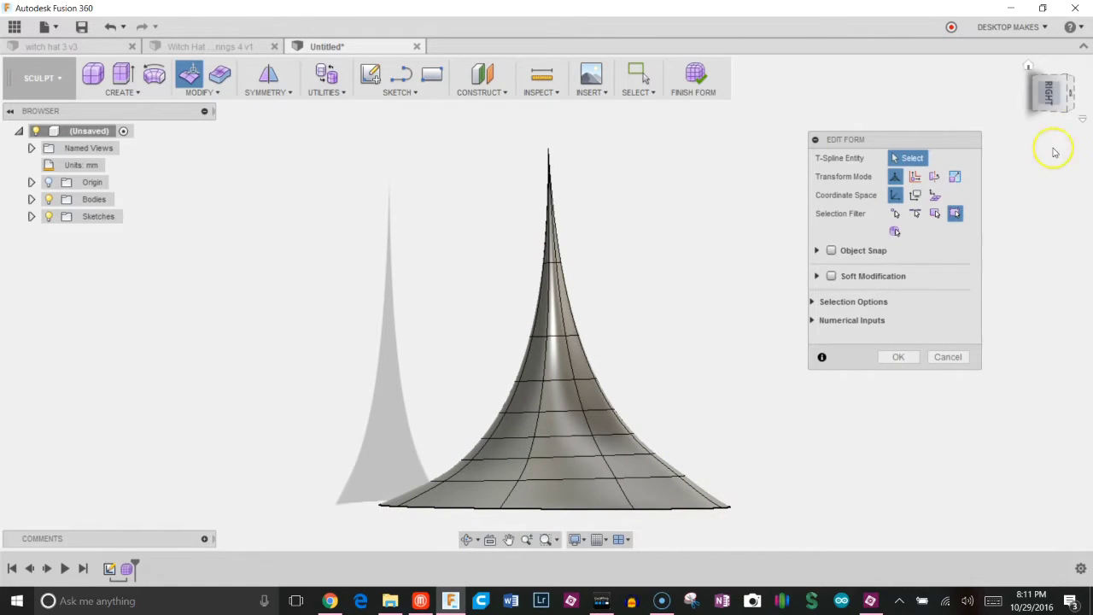
left_click_drag(692, 158, 420, 459)
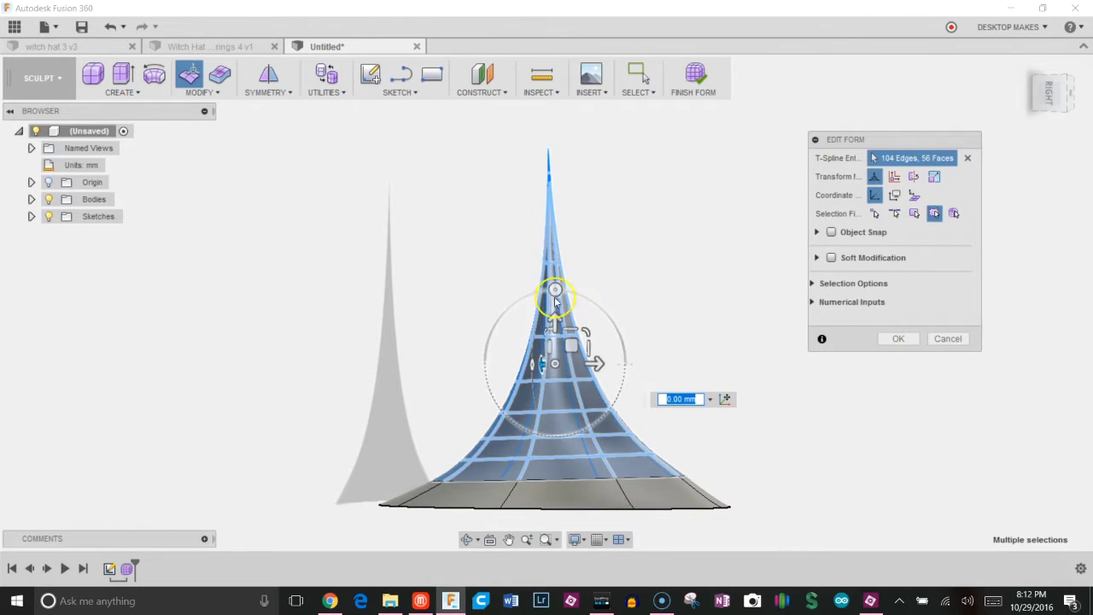
left_click_drag(555, 288, 548, 290)
left_click(663, 245)
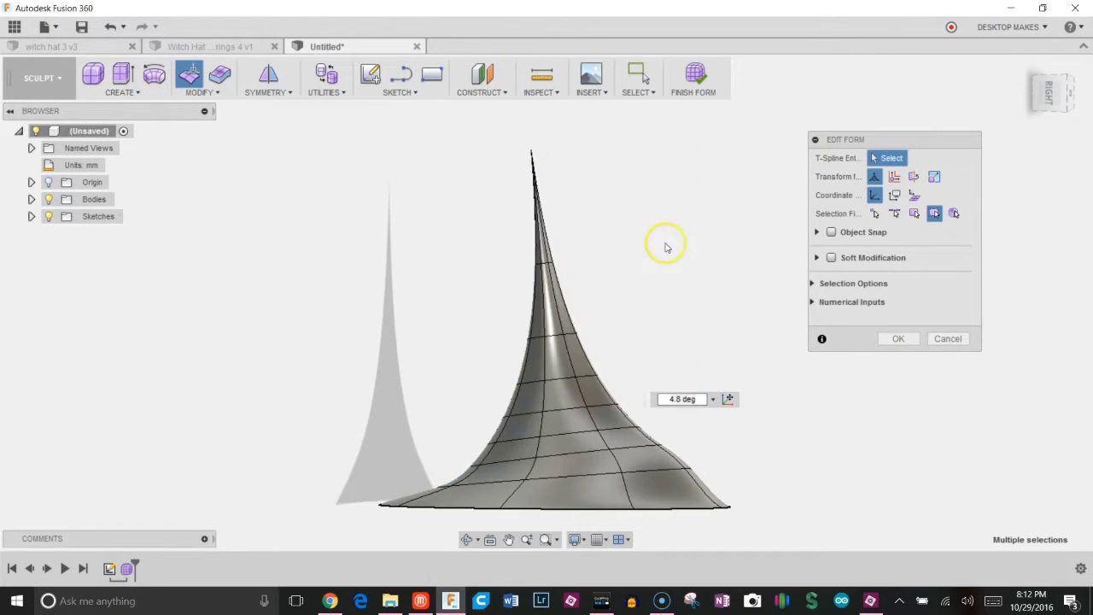
- Select the upper four rows of faces and rotate them about 9.7 degrees further in the same direction
left_click_drag(659, 205, 433, 393)
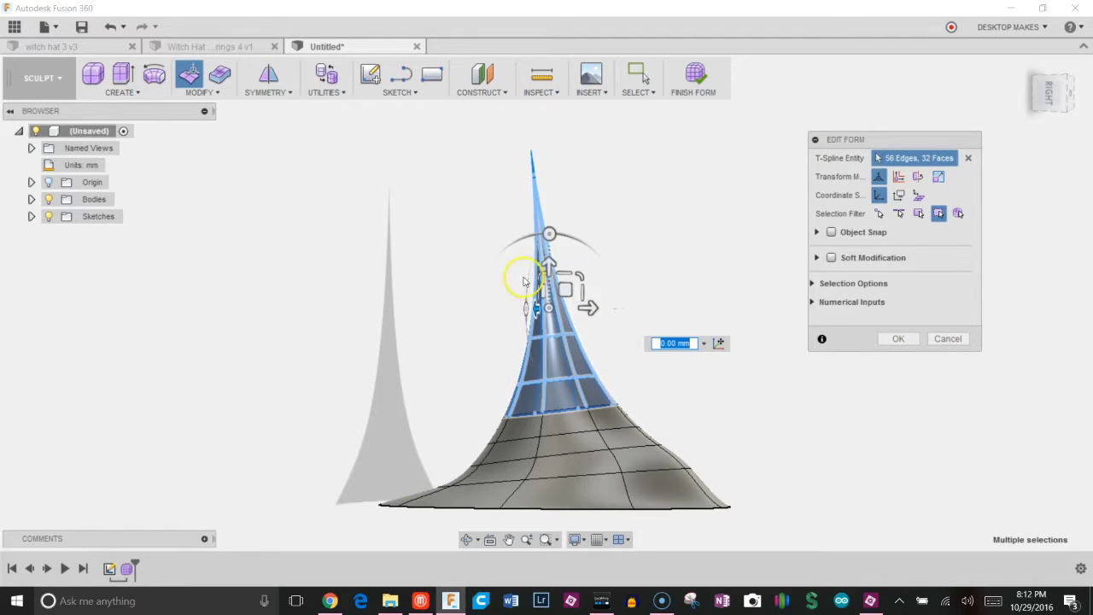
left_click_drag(550, 233, 538, 240)
left_click(635, 213)
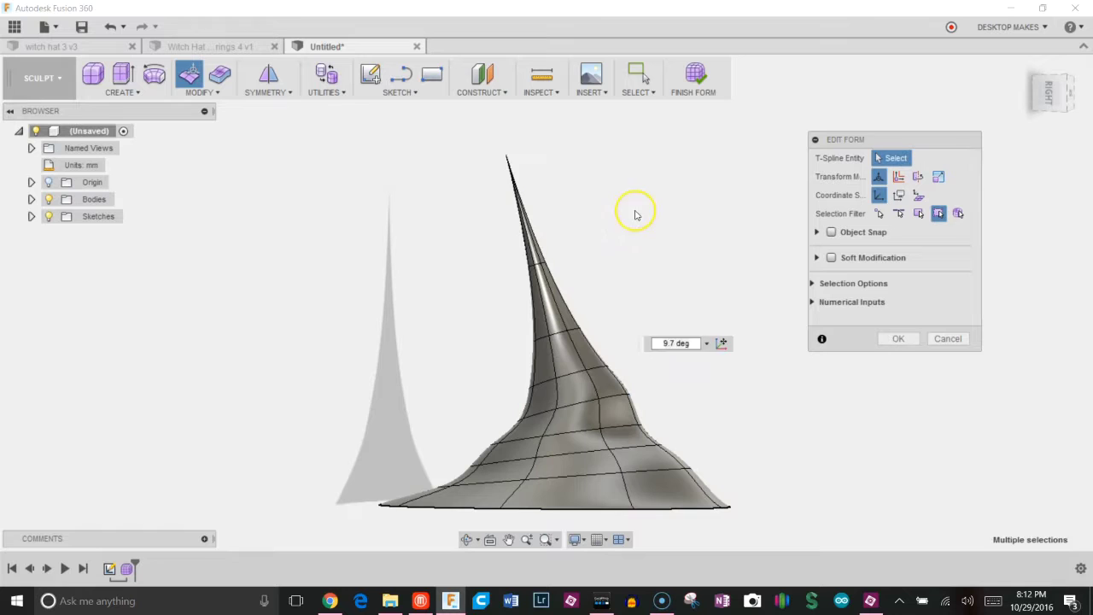
- Bend the tip section of the cone back in the opposite direction and accept the form edits
left_click_drag(637, 179, 419, 283)
left_click_drag(531, 175, 577, 176)
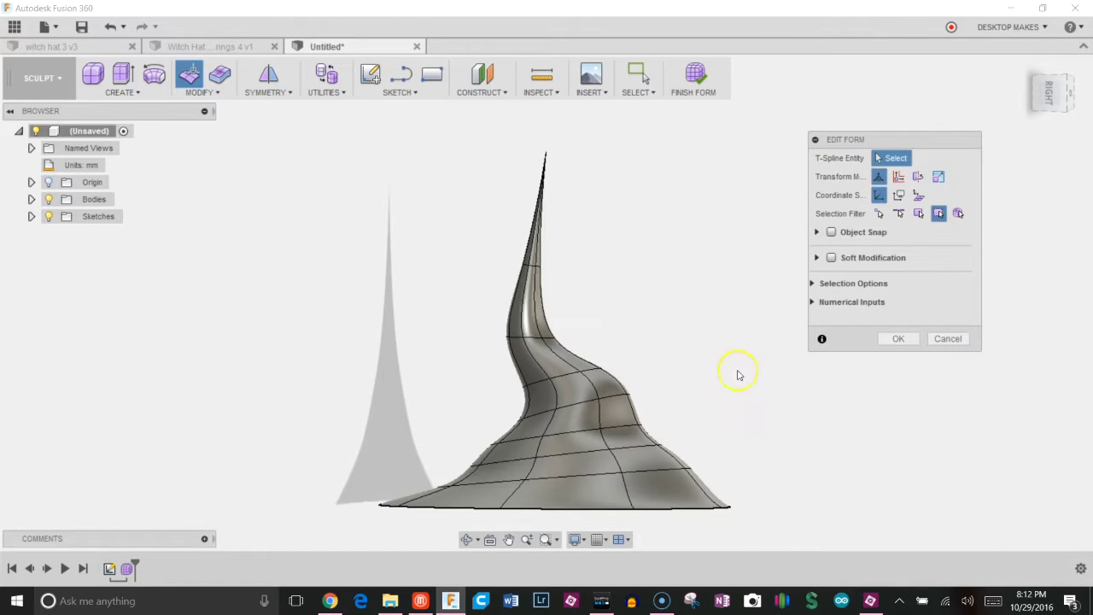
middle_click_drag(623, 402, 708, 344, "shift")
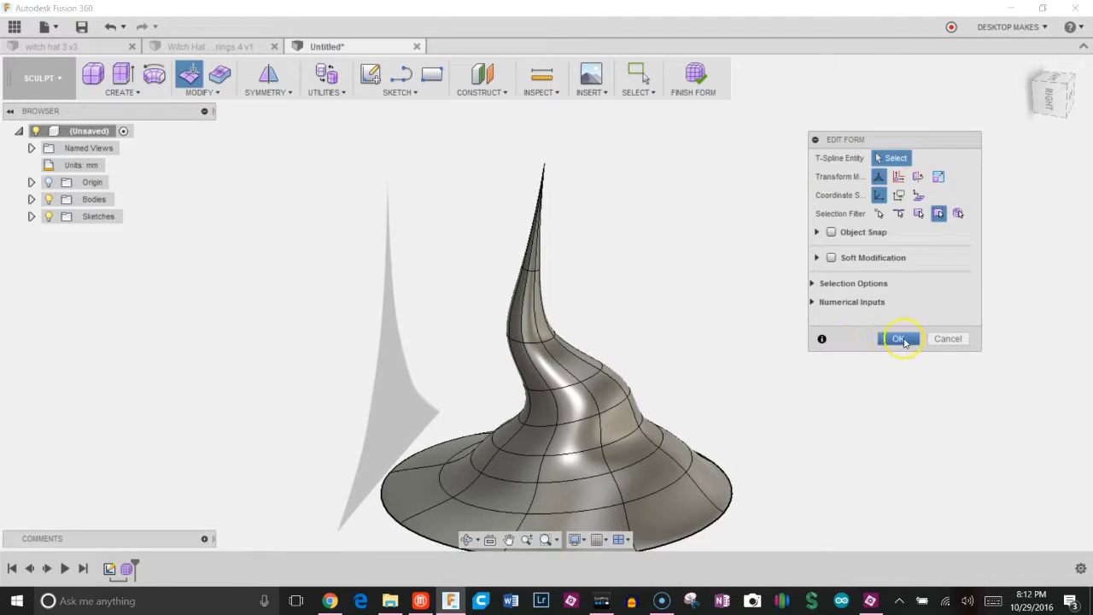
left_click(899, 340)
- Select the brim's entire bottom edge loop and extrude it downward about 3 mm with Edit Form
middle_click_drag(590, 300, 795, 389, "shift")
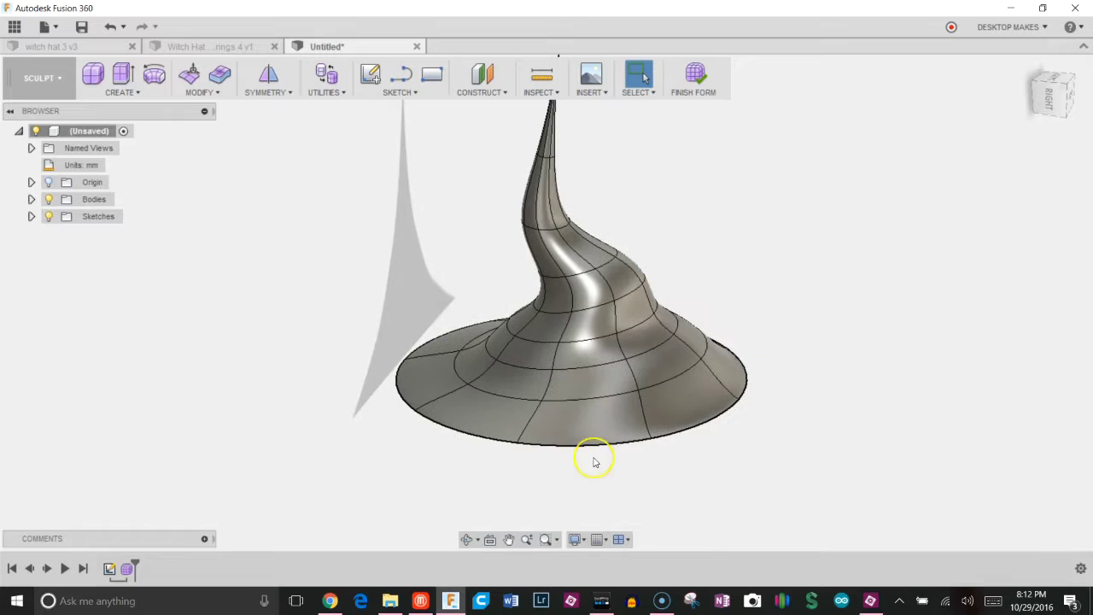
double_click(584, 446)
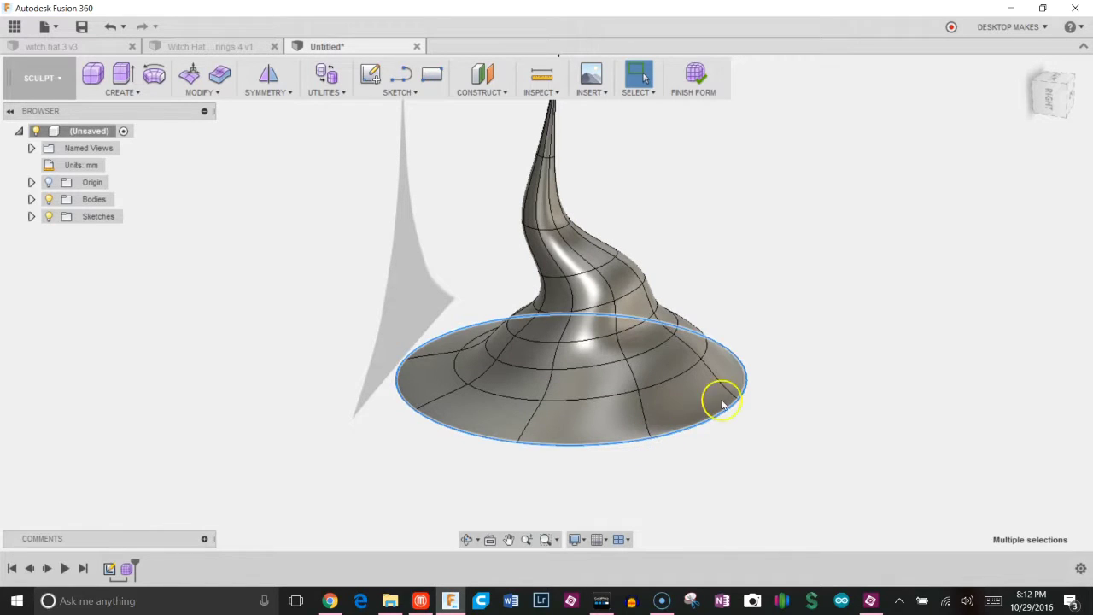
right_click(825, 320)
left_click(871, 295)
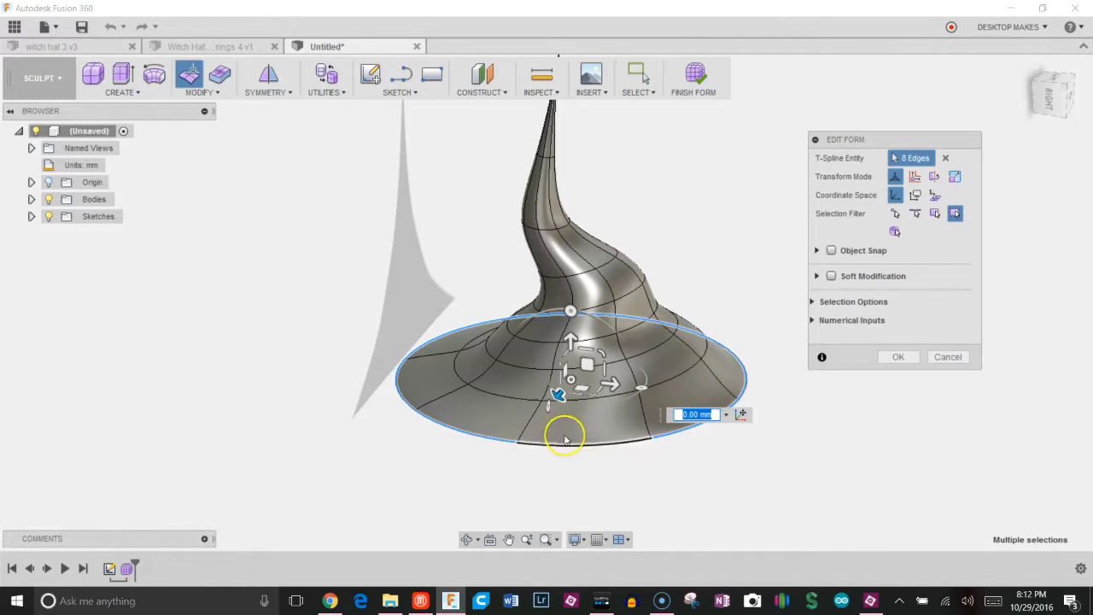
middle_click_drag(565, 439, 581, 391, "shift")
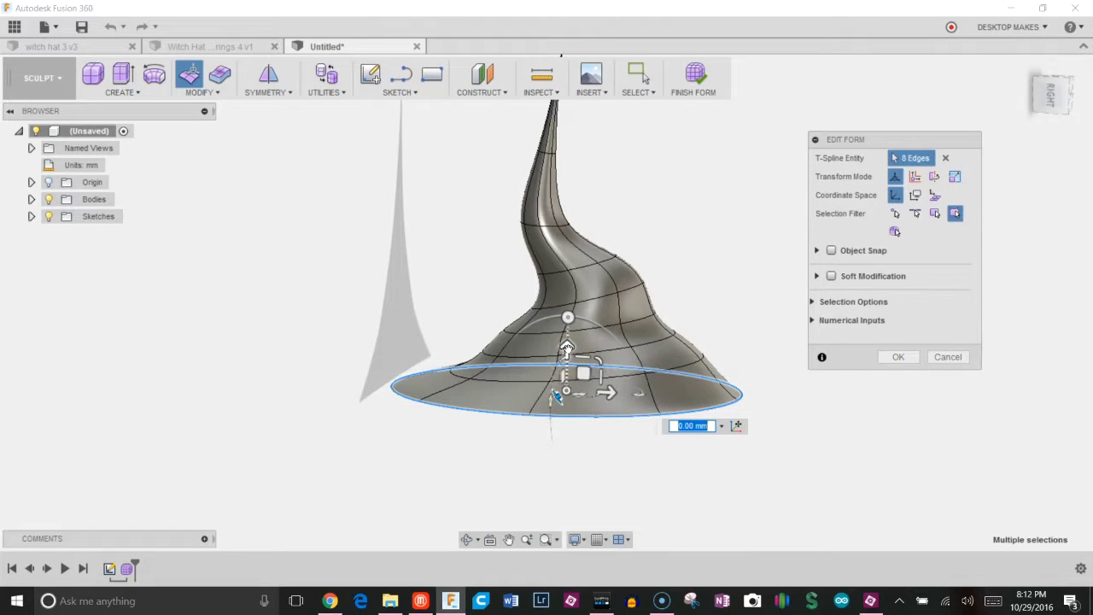
left_click_drag(567, 351, 572, 384)
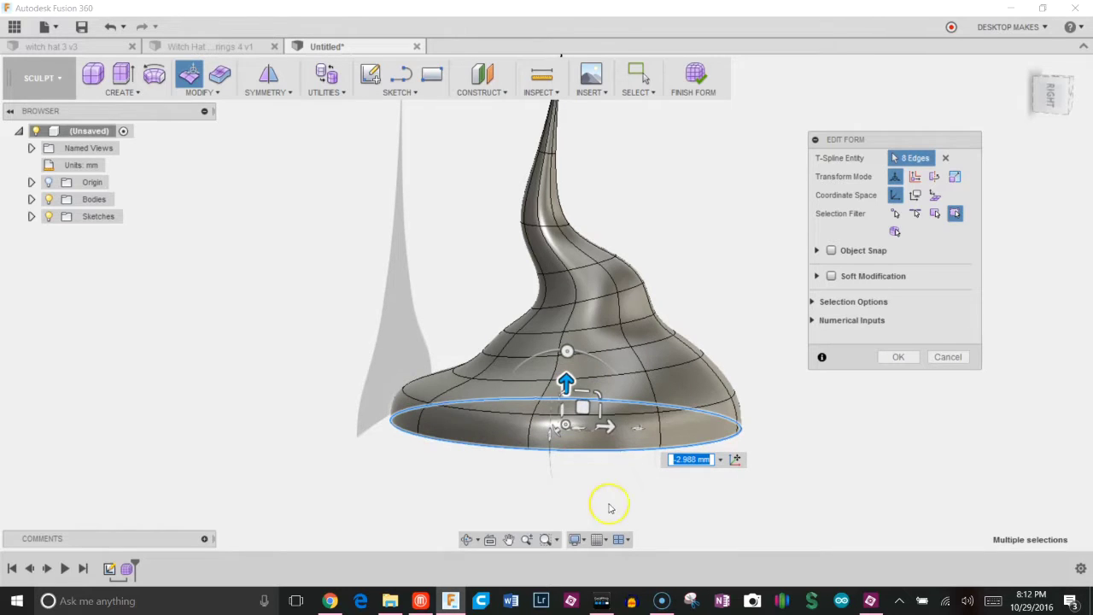
- Extrude the bottom edge loop inward with a uniform scale of 0 to close the underside, and finish the form
middle_click_drag(621, 504, 635, 447, "shift")
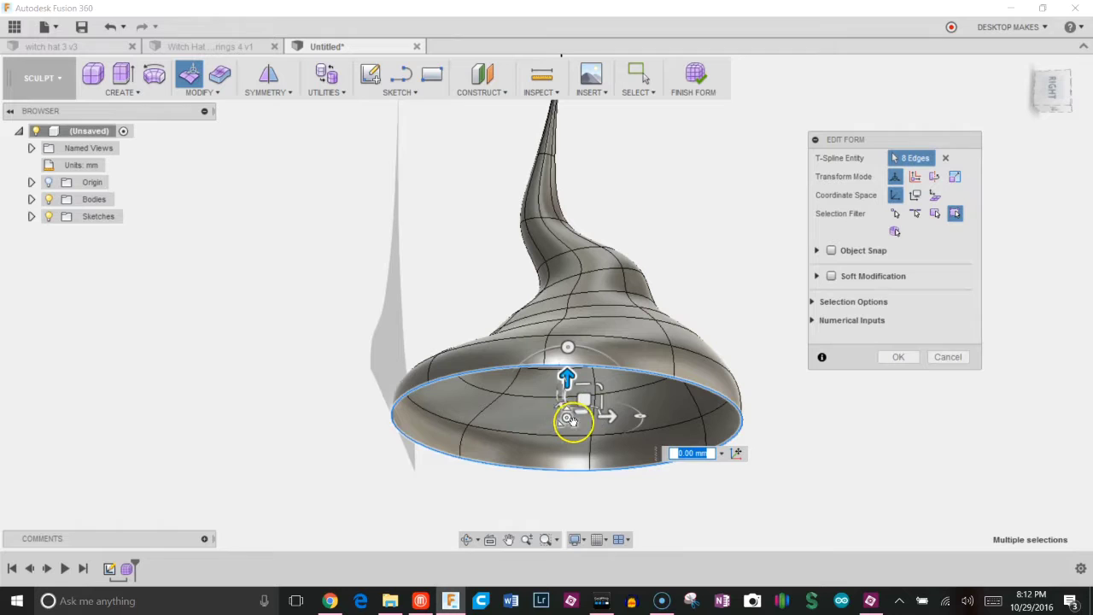
left_click_drag(568, 419, 520, 424)
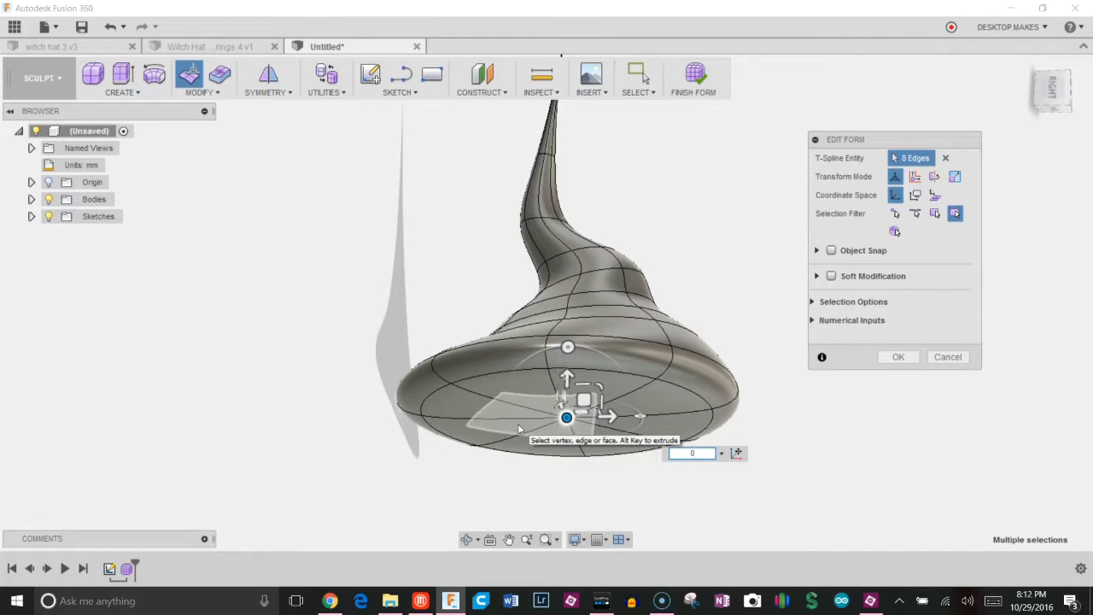
key("Return")
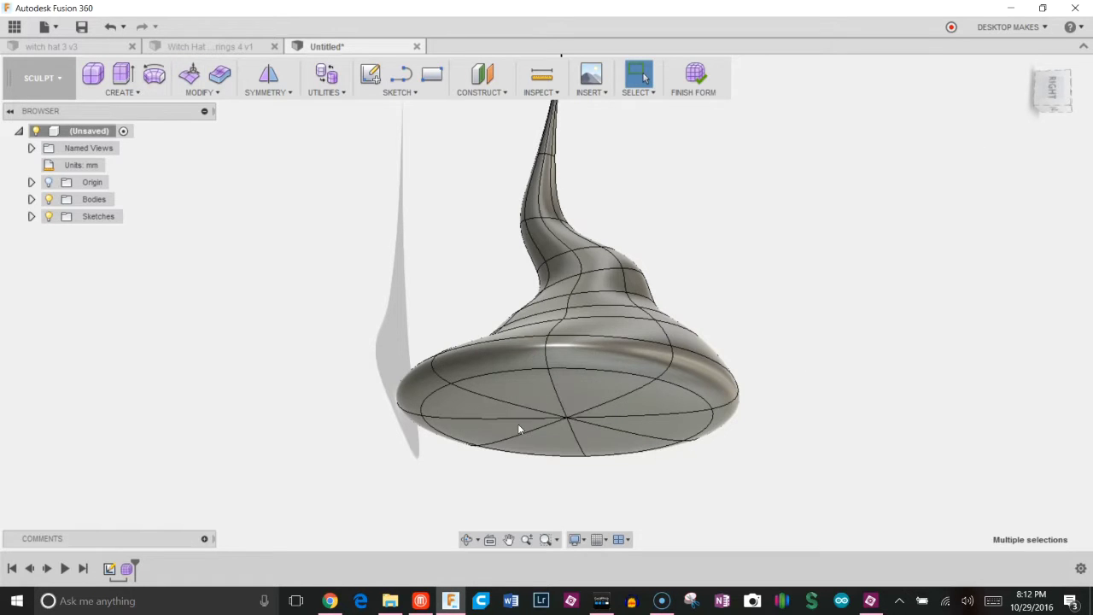
middle_click_drag(658, 278, 745, 268, "shift")
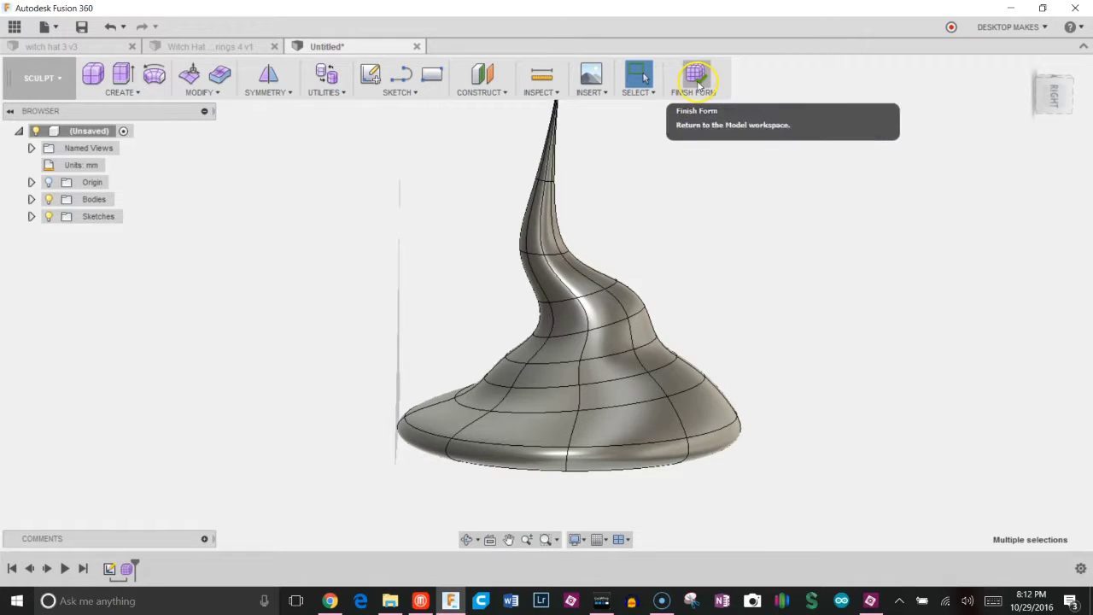
left_click(698, 83)
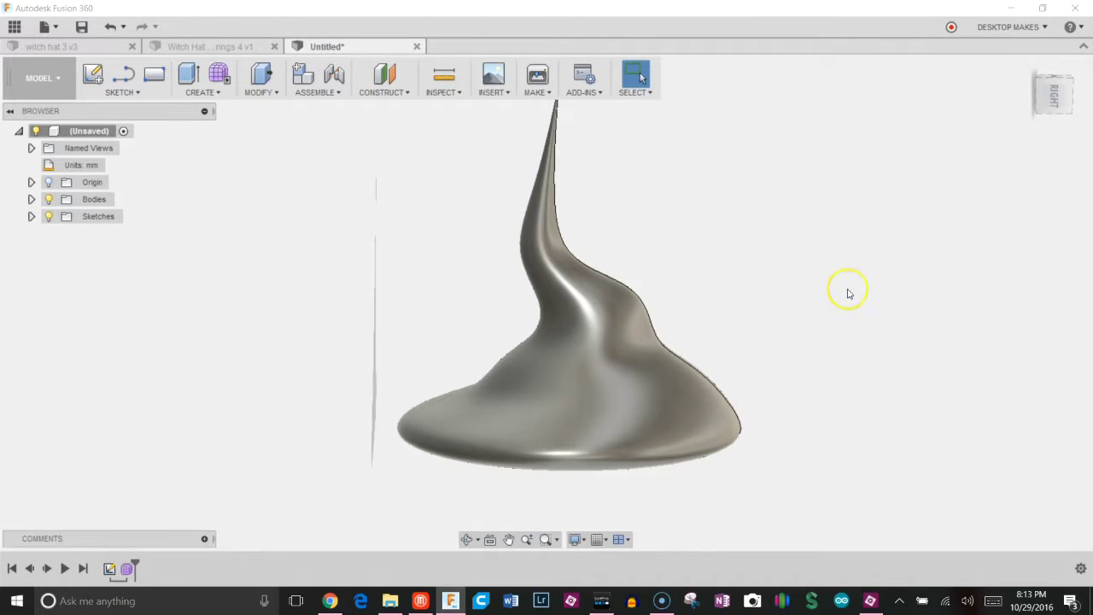
- Create a construction plane offset about -1.2 mm from the horizontal origin plane, cutting through the lower part of the brim
scroll(845, 297, "up", 2)
middle_click_drag(840, 339, 832, 291, "shift")
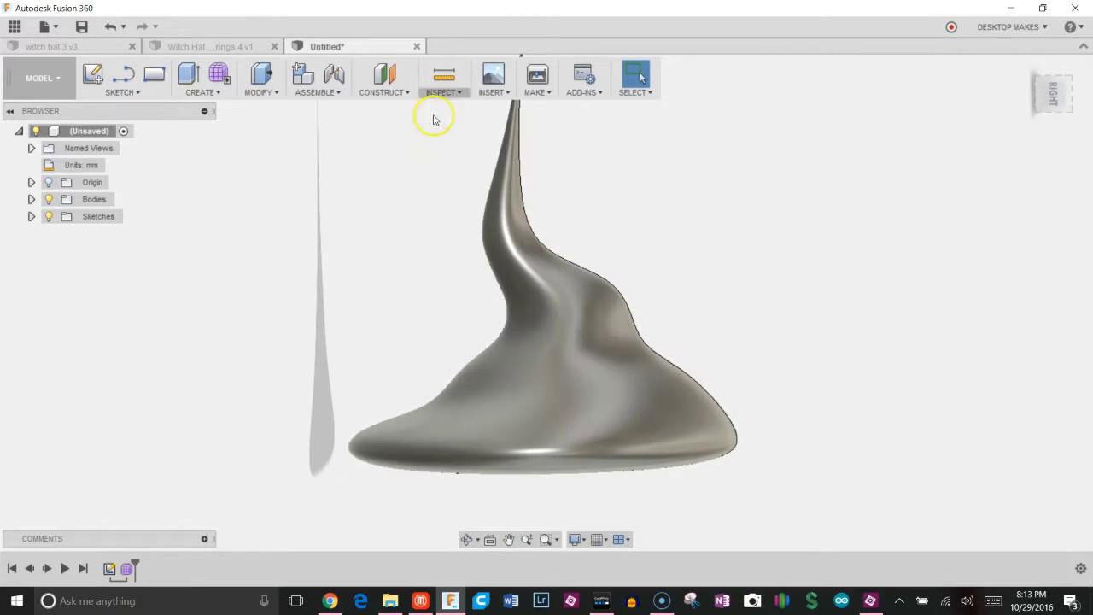
left_click(405, 89)
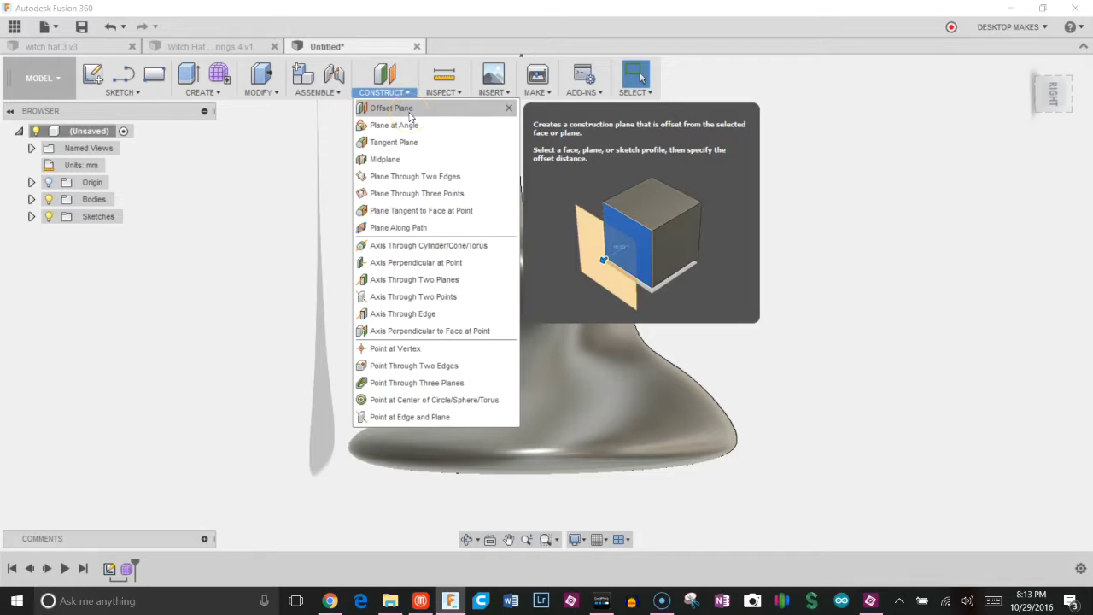
left_click(409, 111)
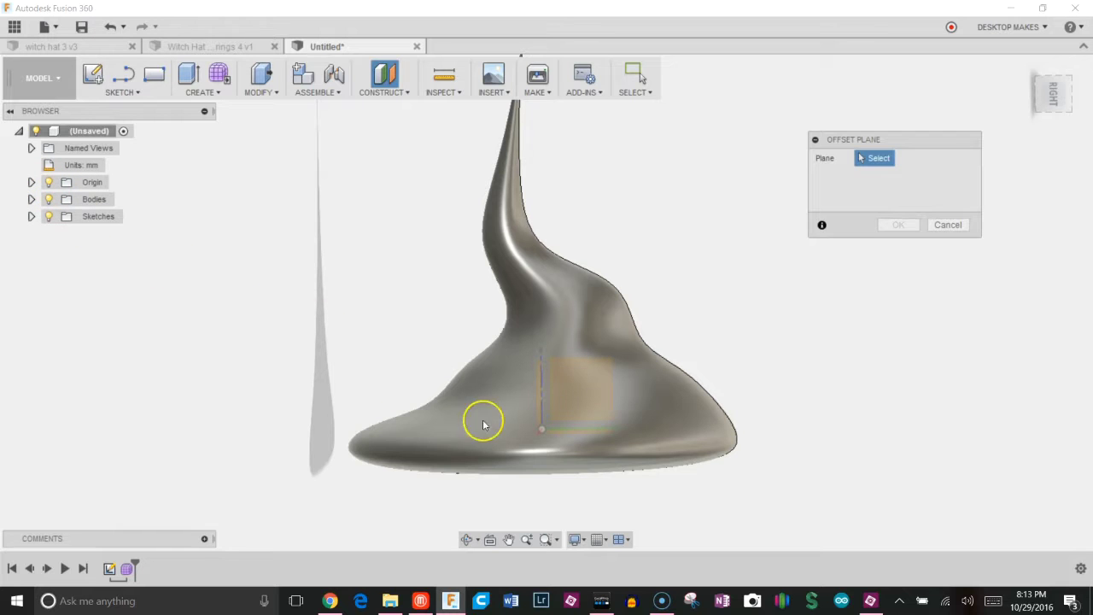
middle_click_drag(605, 436, 592, 348, "shift")
left_click(571, 386)
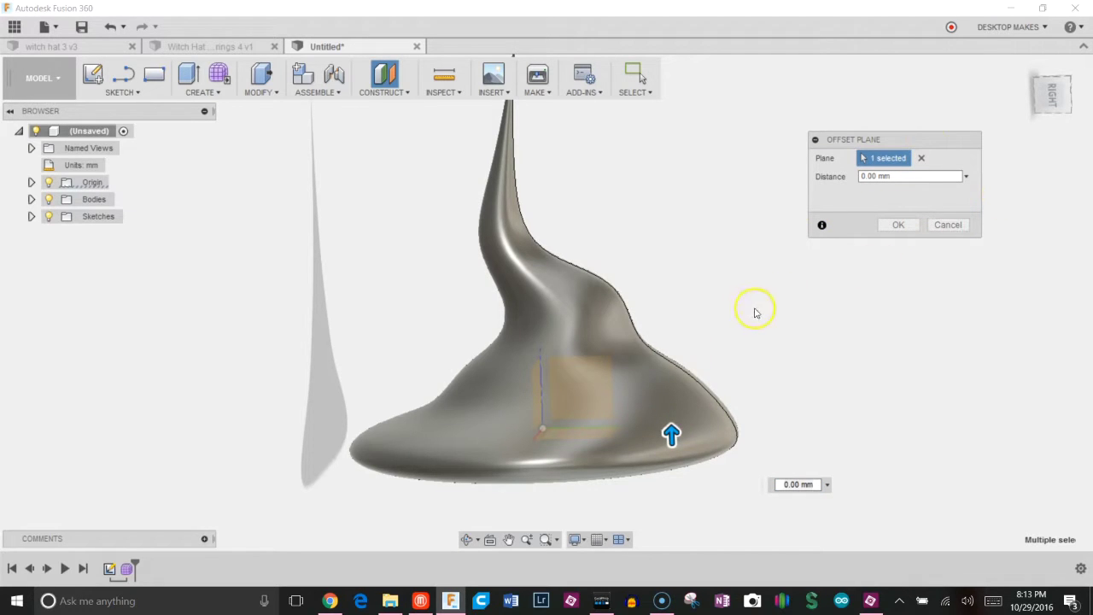
left_click(1054, 96)
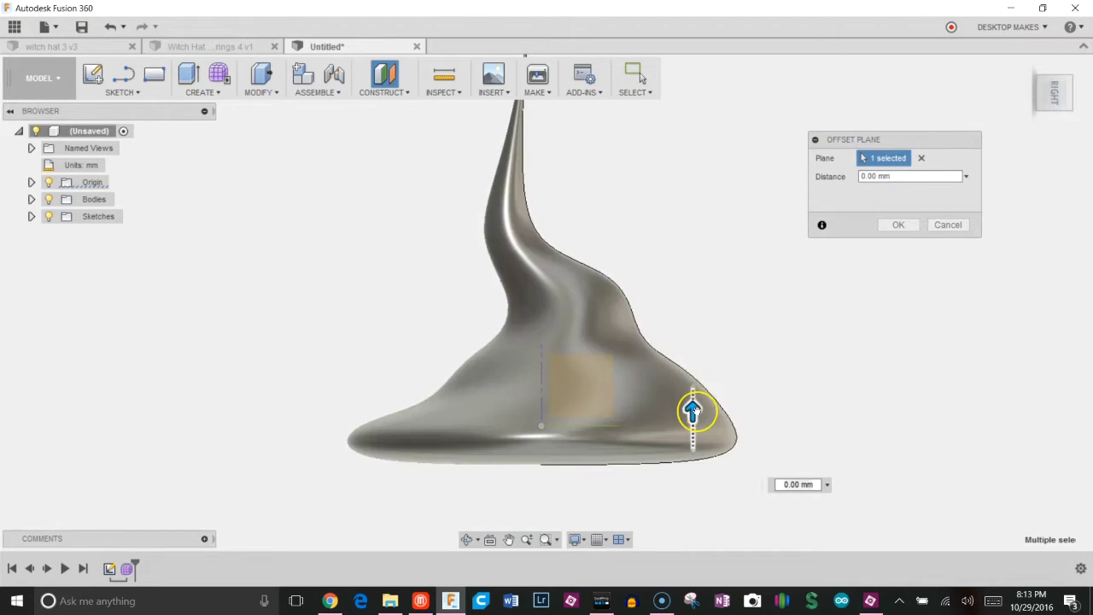
left_click_drag(693, 410, 696, 487)
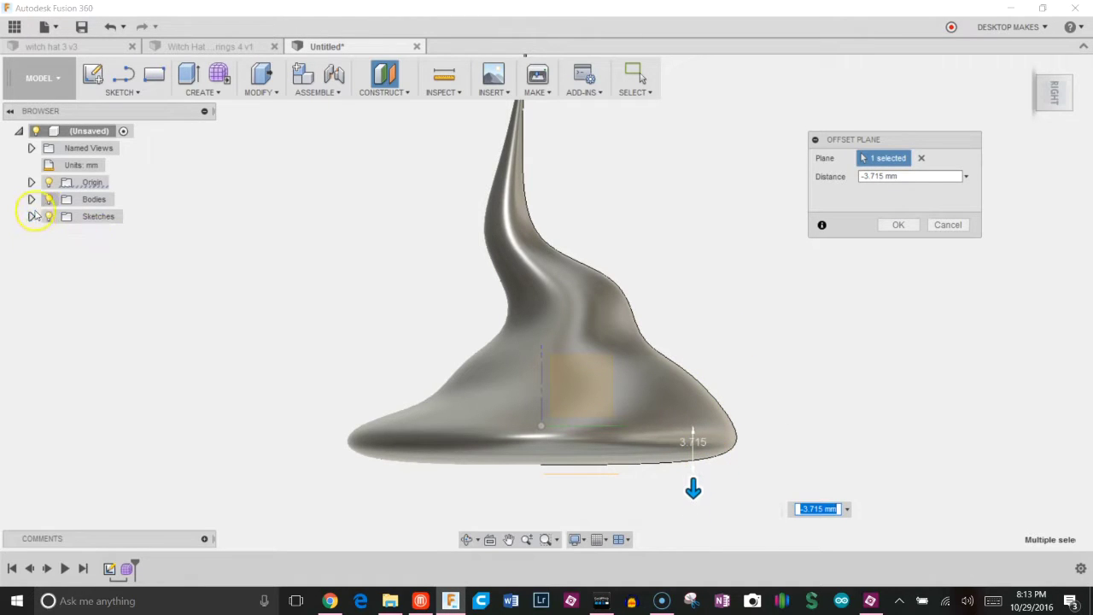
left_click(50, 200)
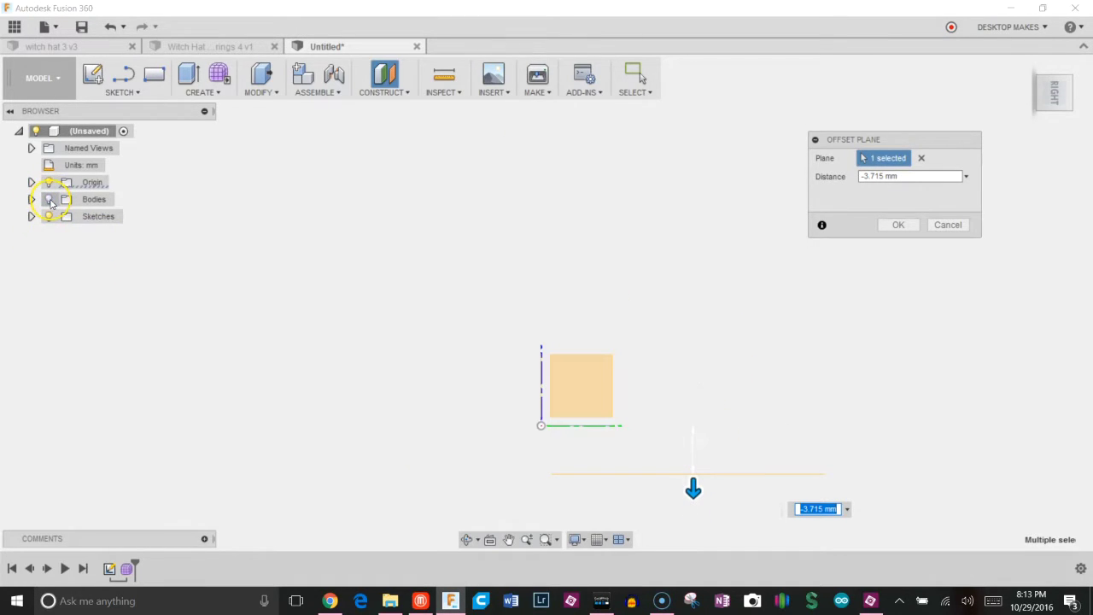
left_click_drag(693, 485, 697, 458)
left_click(49, 199)
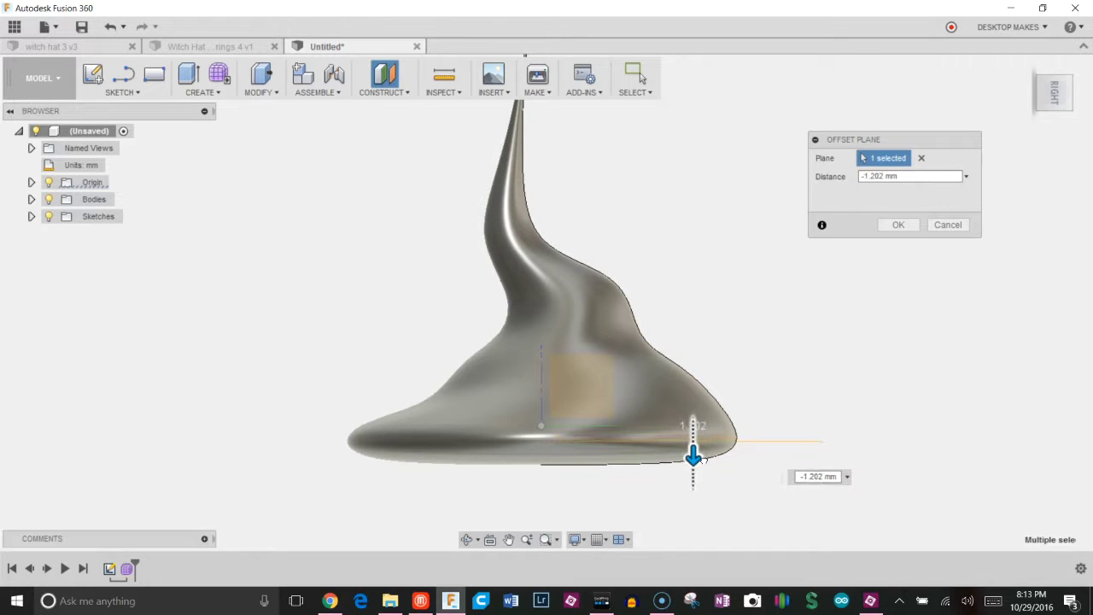
left_click(902, 225)
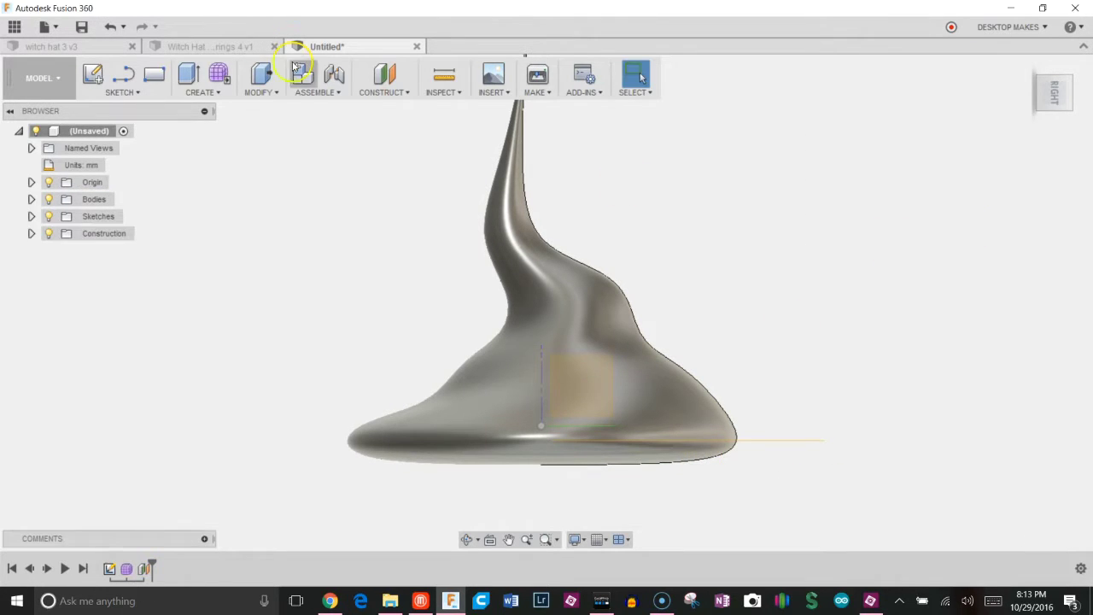
- Split the hat body with the new offset plane at the brim
left_click(263, 99)
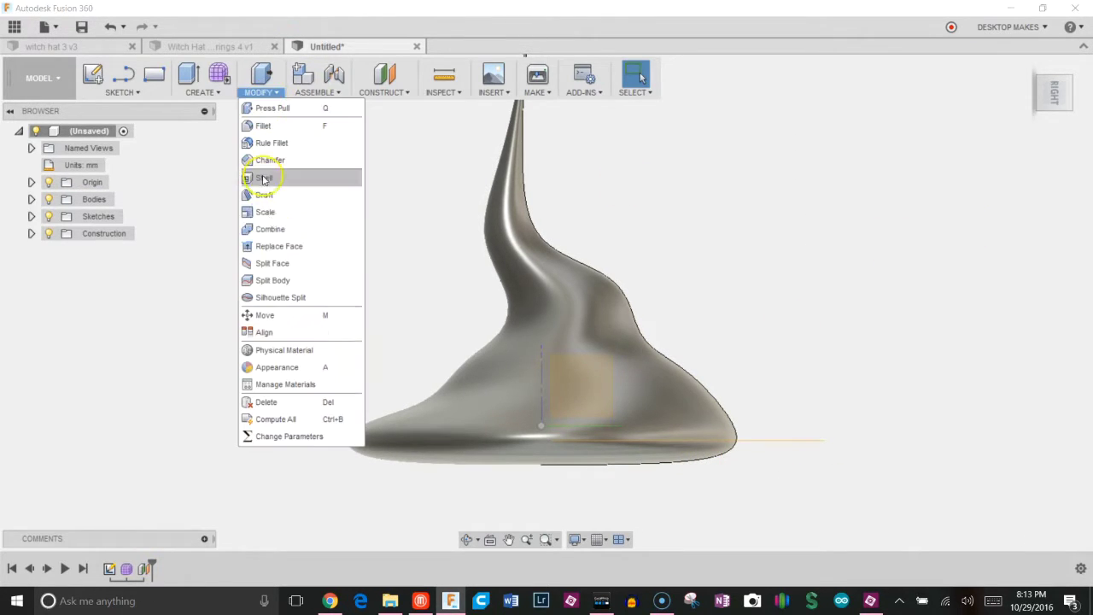
left_click(278, 278)
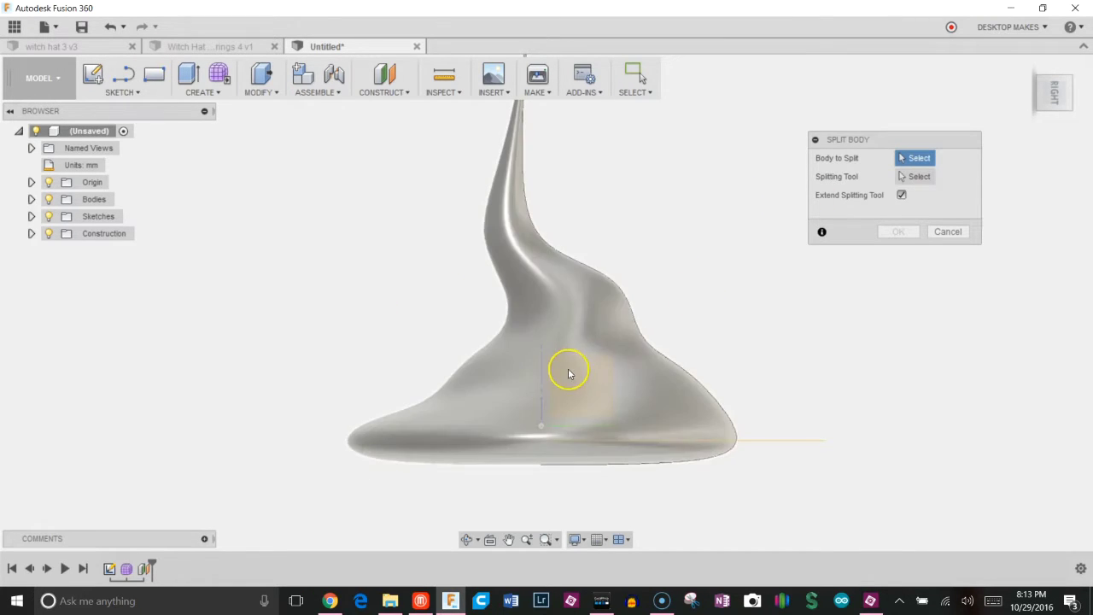
left_click(566, 371)
left_click(914, 178)
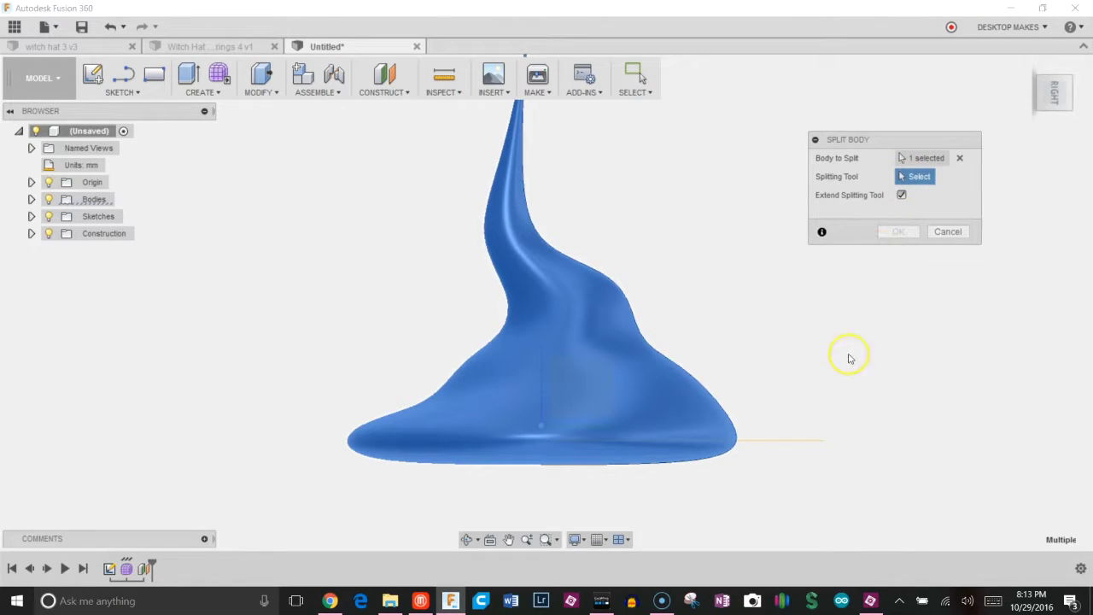
left_click(800, 442)
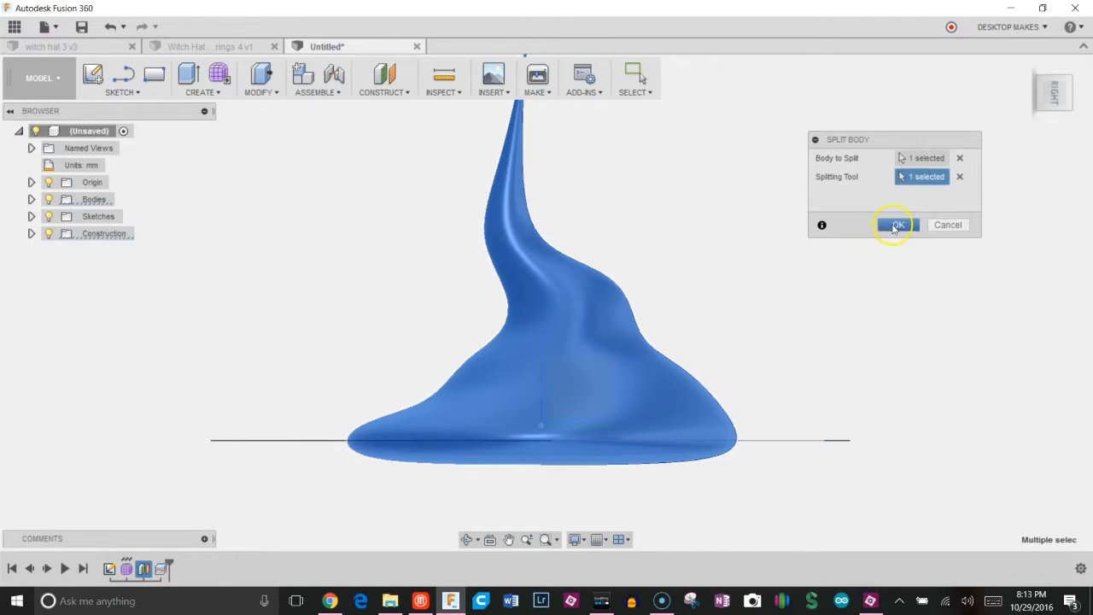
left_click(895, 226)
- Identify the rounded bottom body below the brim split by its visibility and remove it, leaving the upper hat
left_click(32, 199)
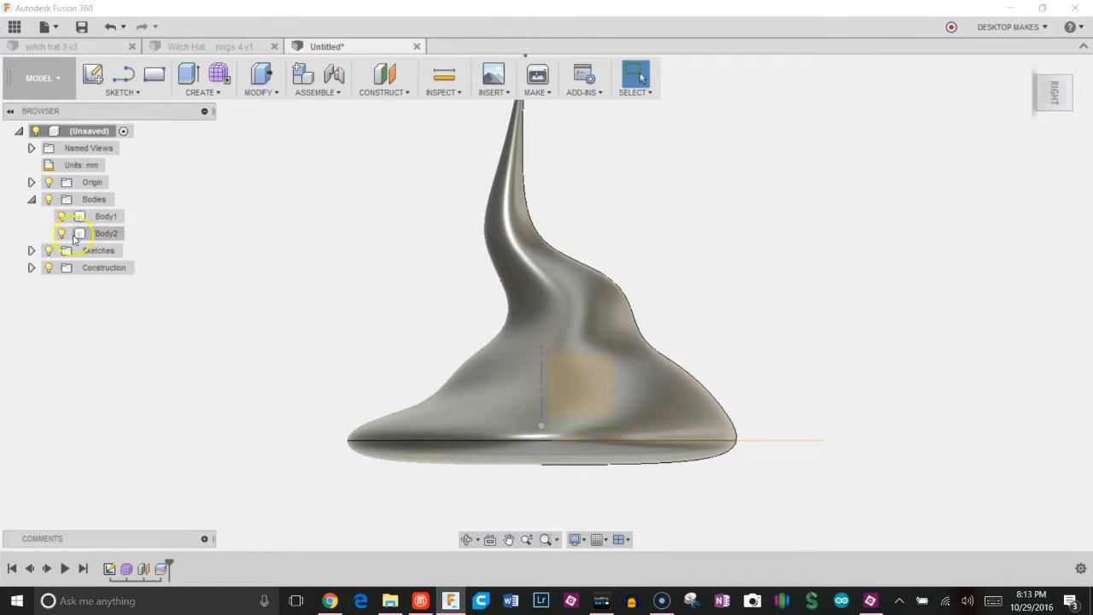
left_click(63, 236)
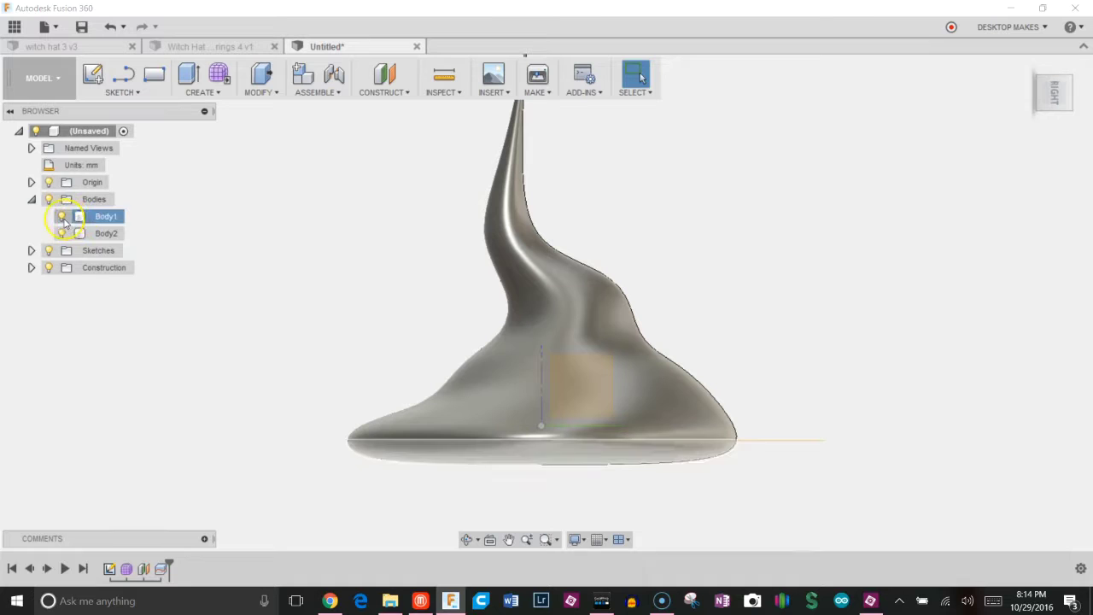
left_click(62, 217)
right_click(99, 219)
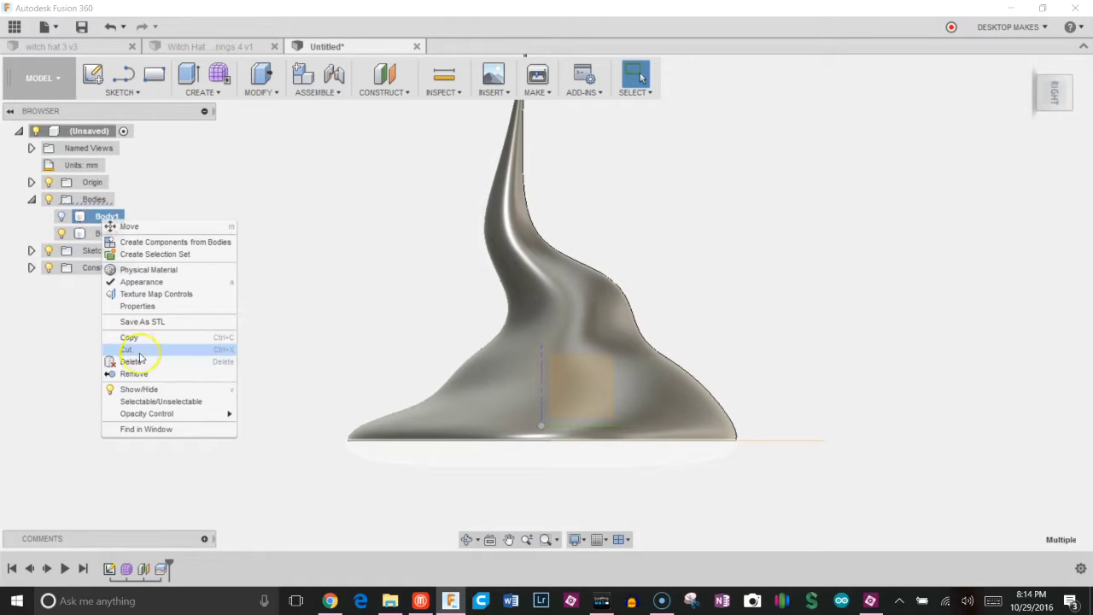
left_click(143, 379)
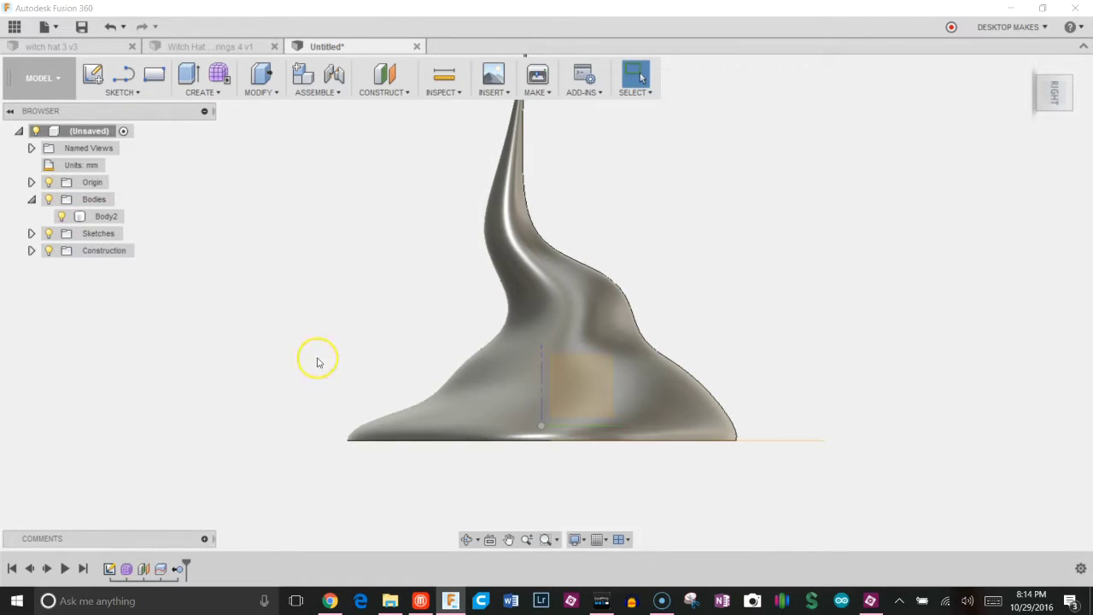
- Create a second construction plane offset about 18.9 mm upward from the brim plane, crossing the narrow upper cone
middle_click_drag(317, 363, 404, 382, "shift")
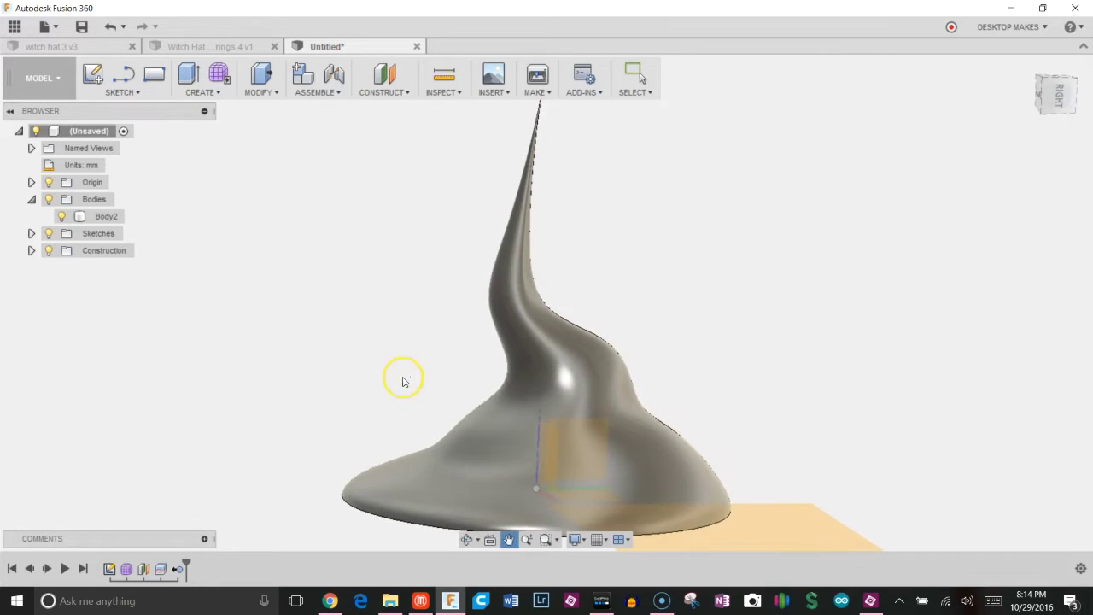
left_click(544, 496)
scroll(489, 386, "up", 3)
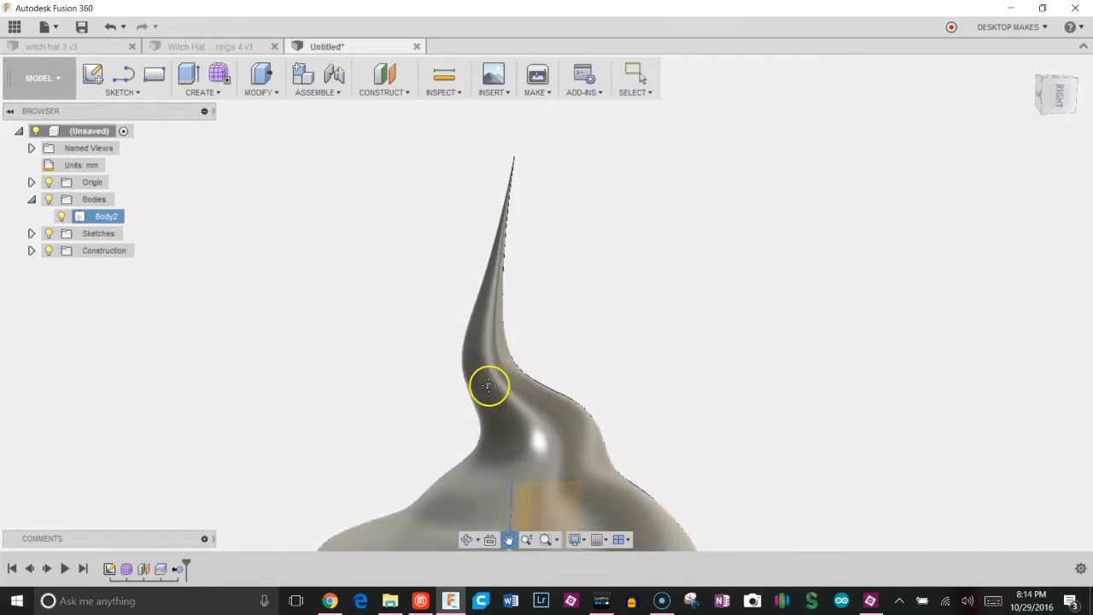
key("Escape")
left_click(612, 302)
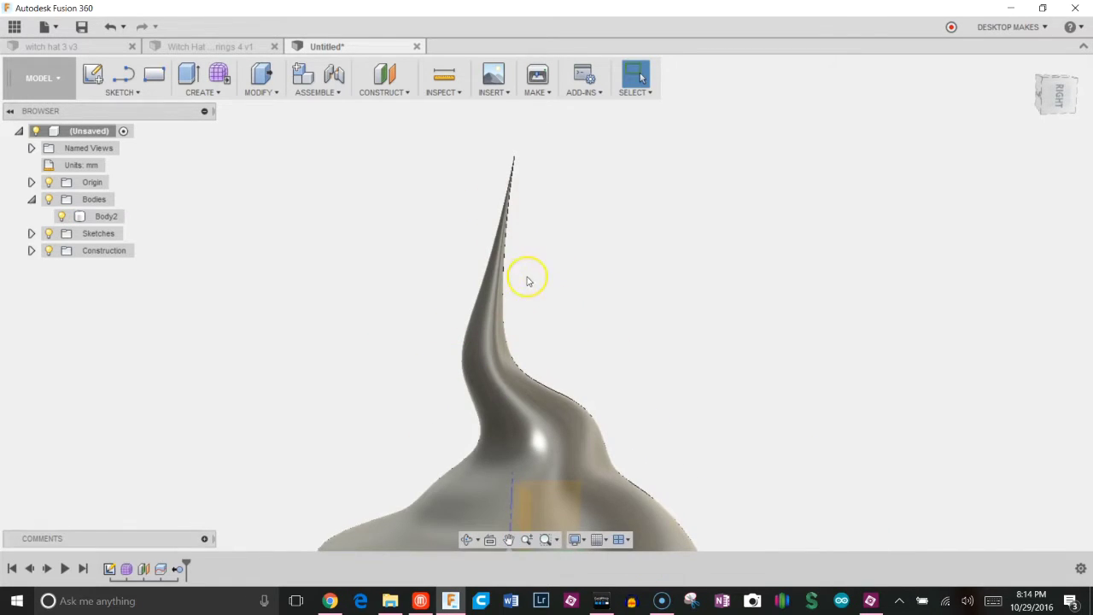
scroll(513, 282, "down", 3)
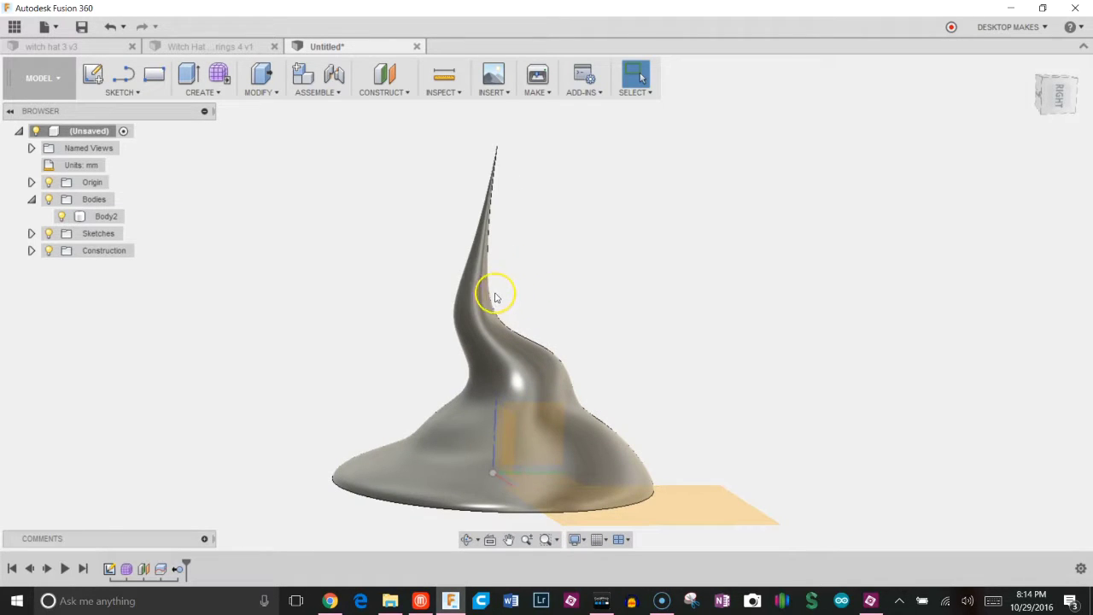
left_click(383, 85)
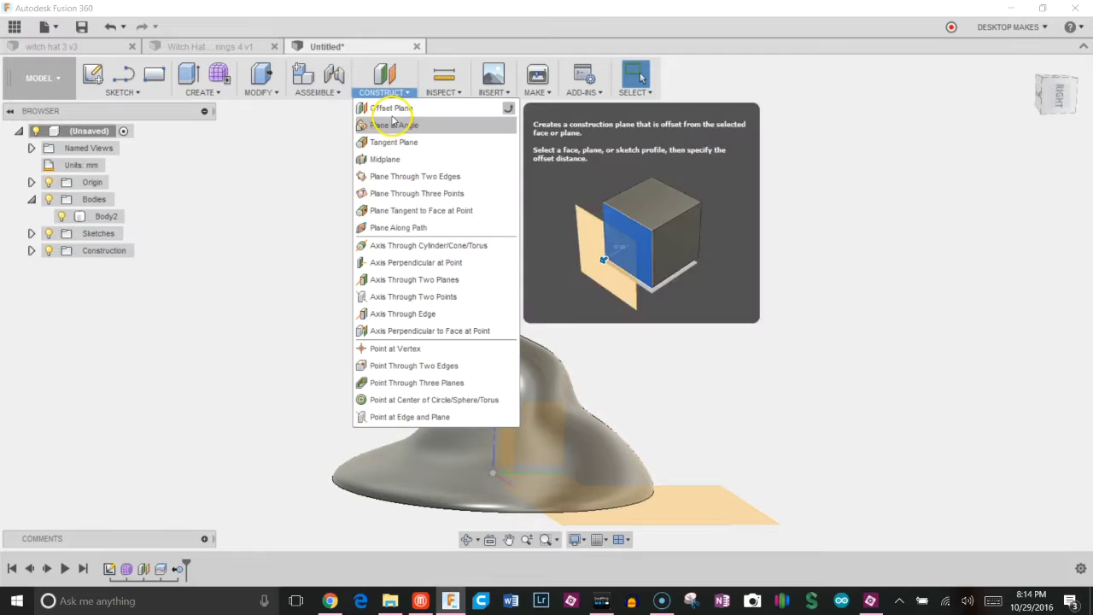
left_click(390, 110)
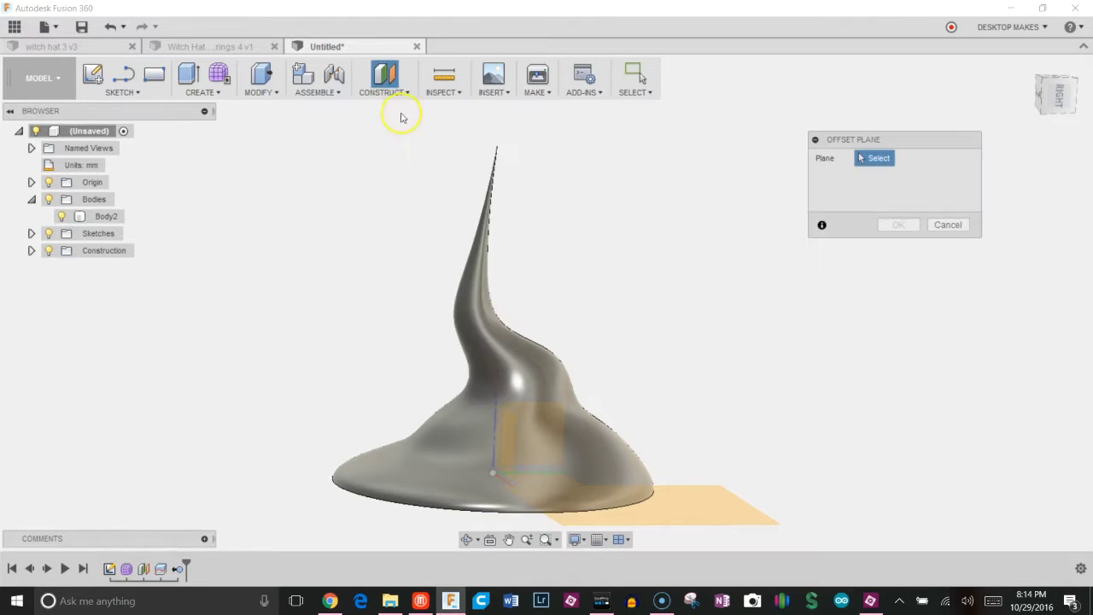
left_click(682, 496)
left_click_drag(686, 500, 695, 299)
left_click(1057, 95)
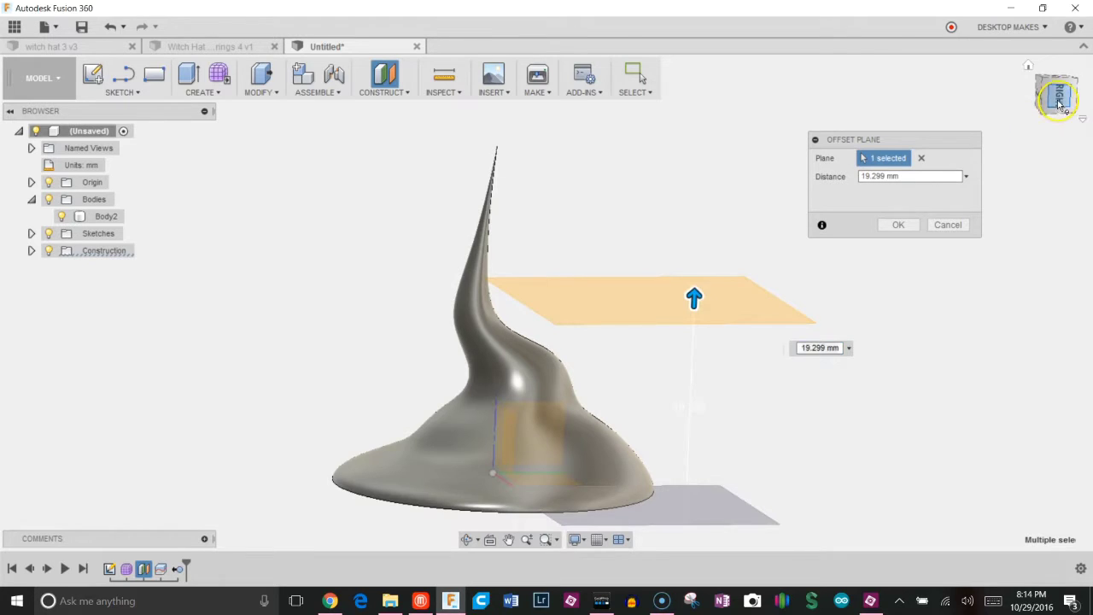
left_click_drag(643, 262, 644, 265)
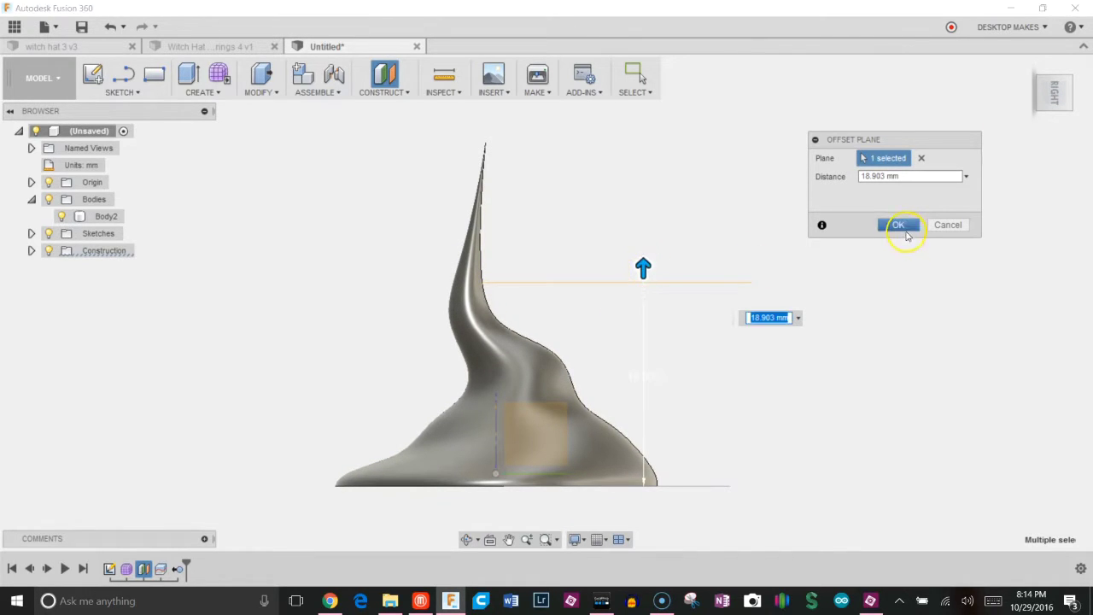
left_click(906, 232)
left_click(259, 92)
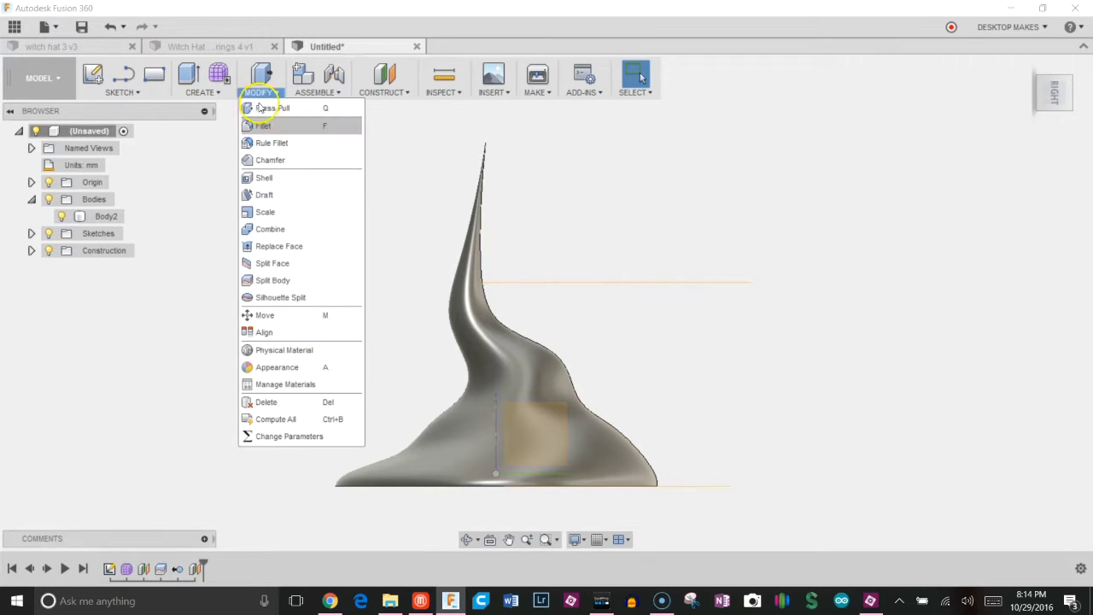
left_click(273, 227)
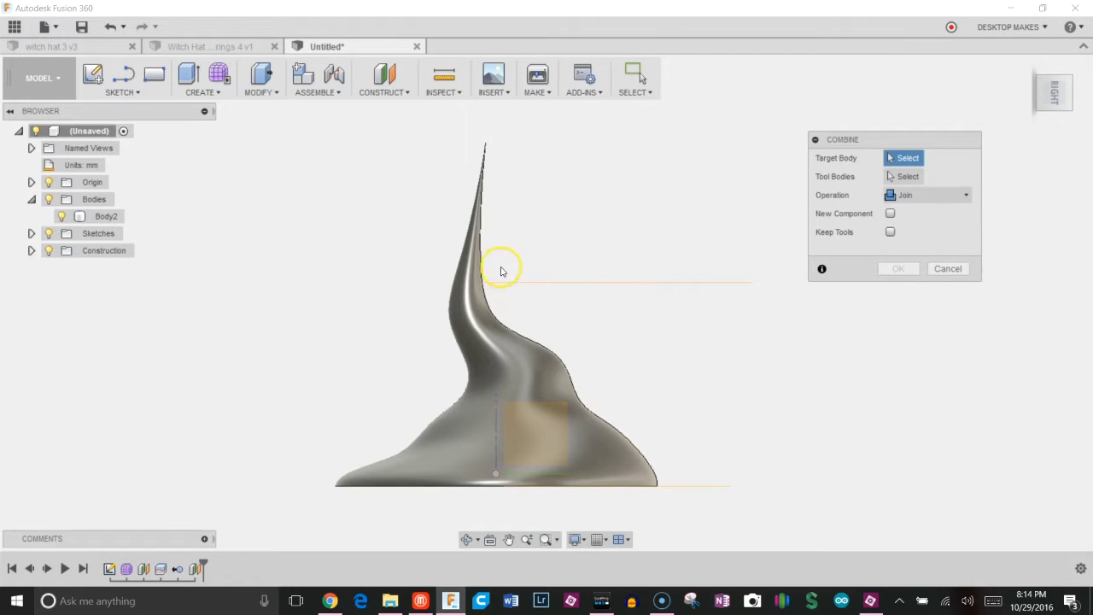
left_click(942, 267)
- Split the hat body with the upper offset plane to separate the pointed tip
left_click(258, 91)
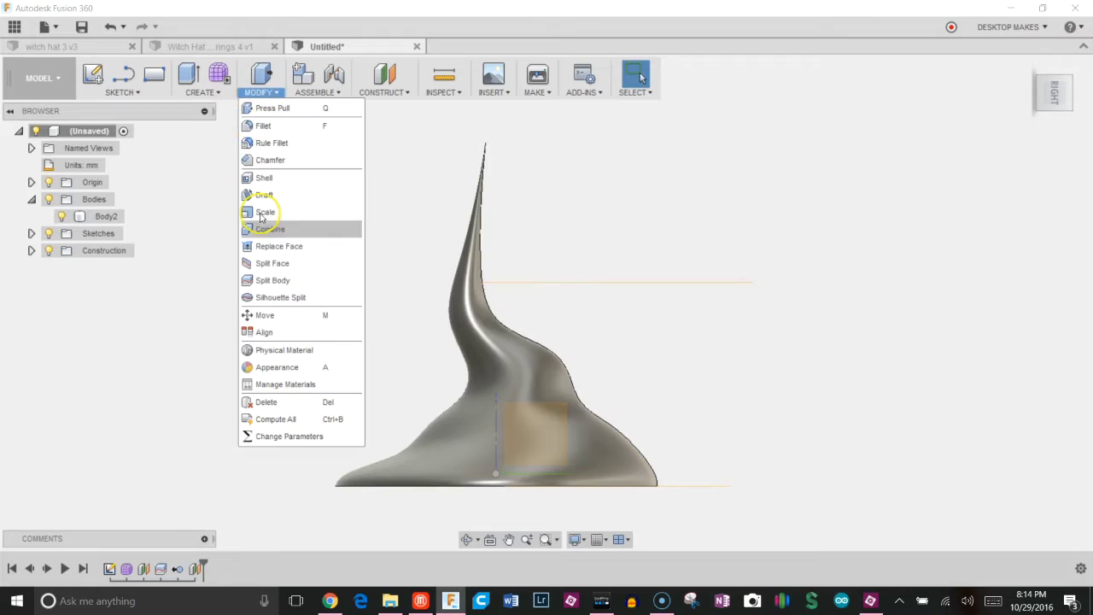
left_click(267, 280)
left_click(508, 349)
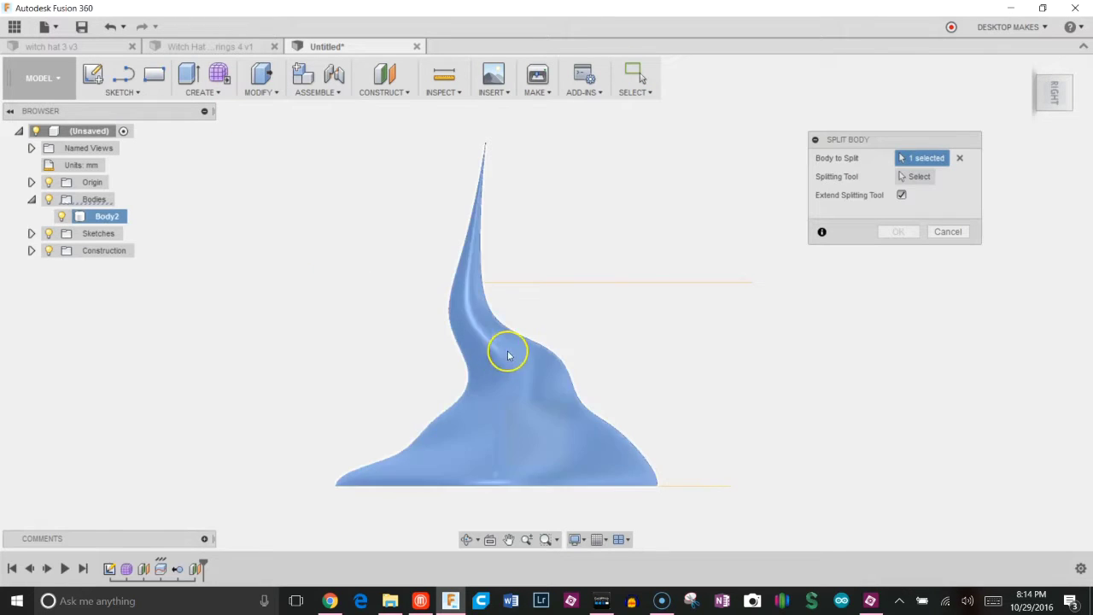
left_click(907, 177)
left_click(621, 283)
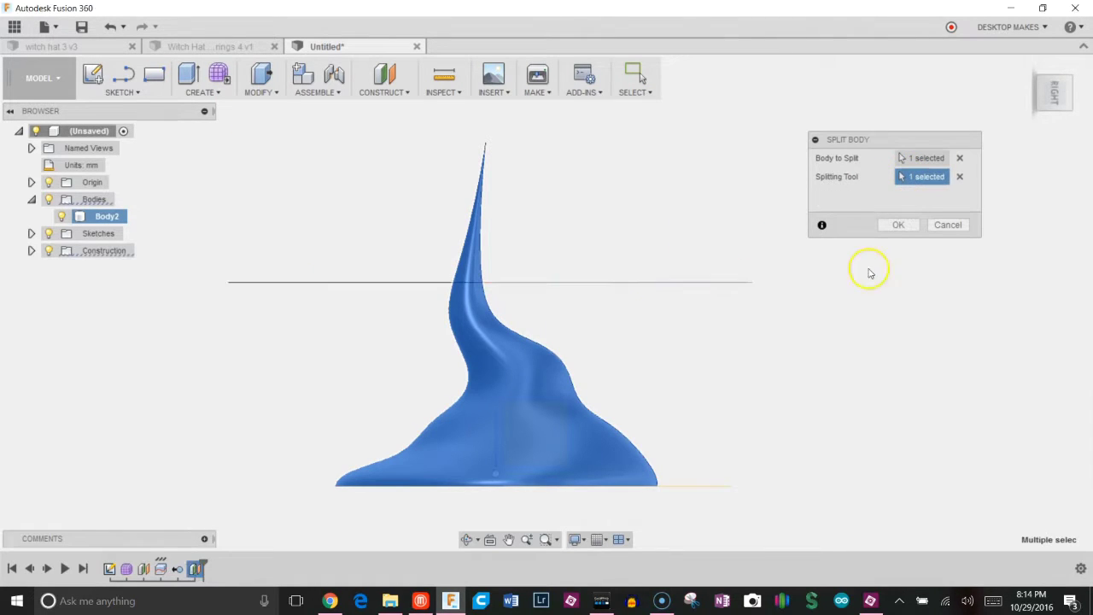
left_click(895, 230)
- Hide the separated tip body above the upper split
scroll(547, 214, "up", 3)
scroll(546, 214, "down", 4)
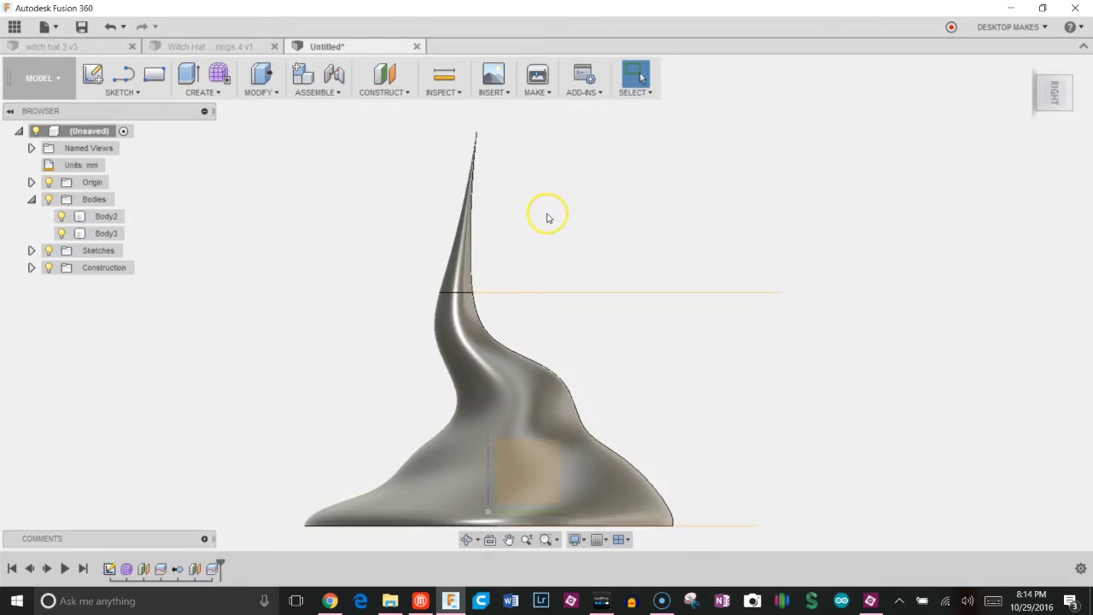
left_click(59, 232)
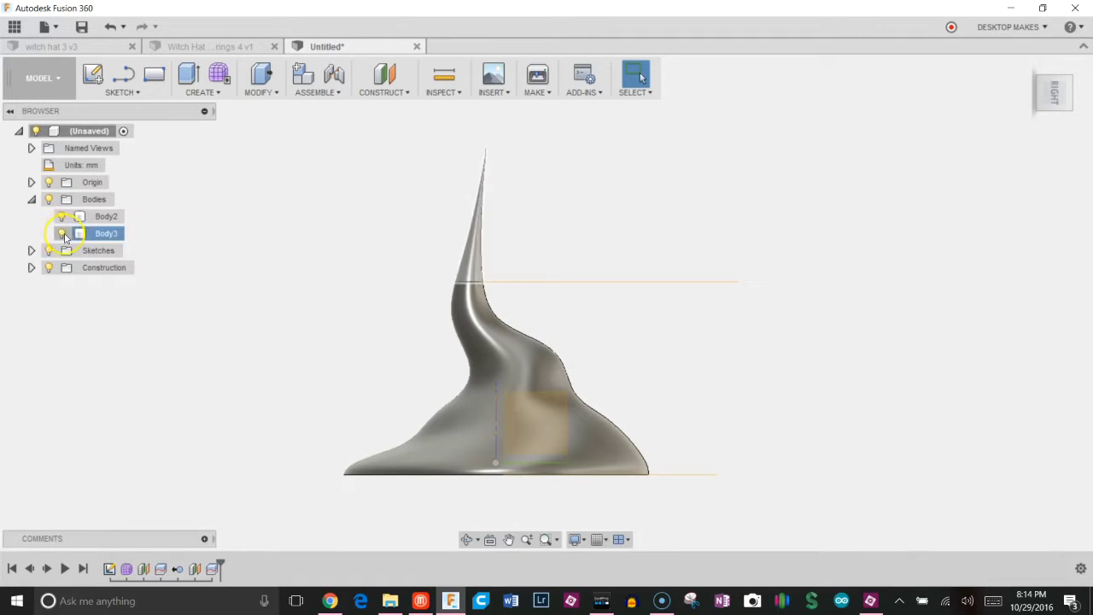
left_click(63, 233)
- Hide the construction planes and the origin so only the lower hat body shows, seen from below
middle_click_drag(303, 376, 279, 350, "shift")
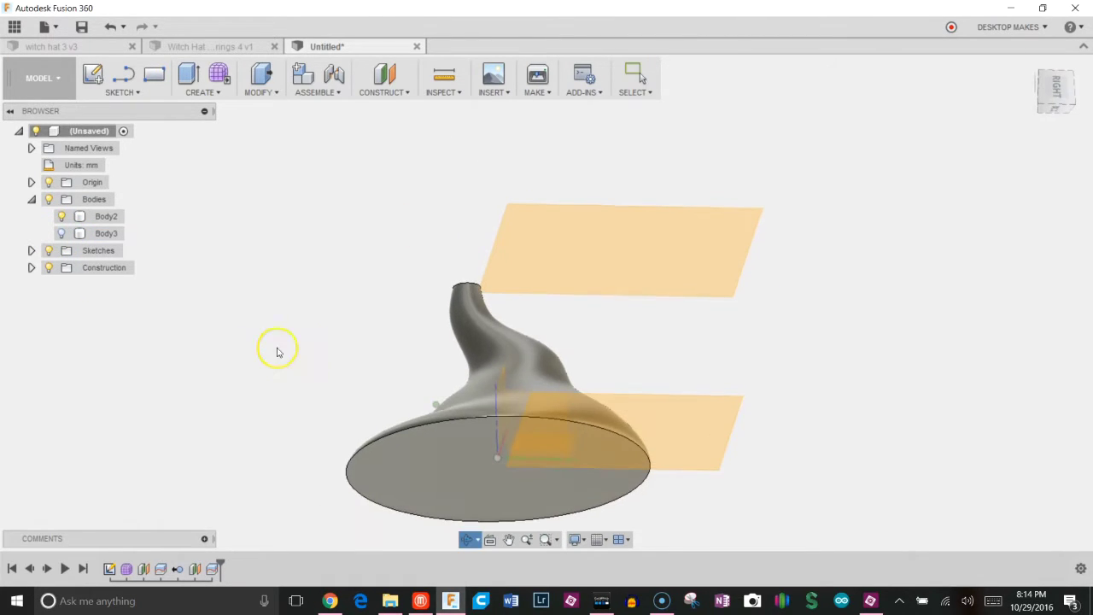
left_click(51, 270)
left_click(48, 268)
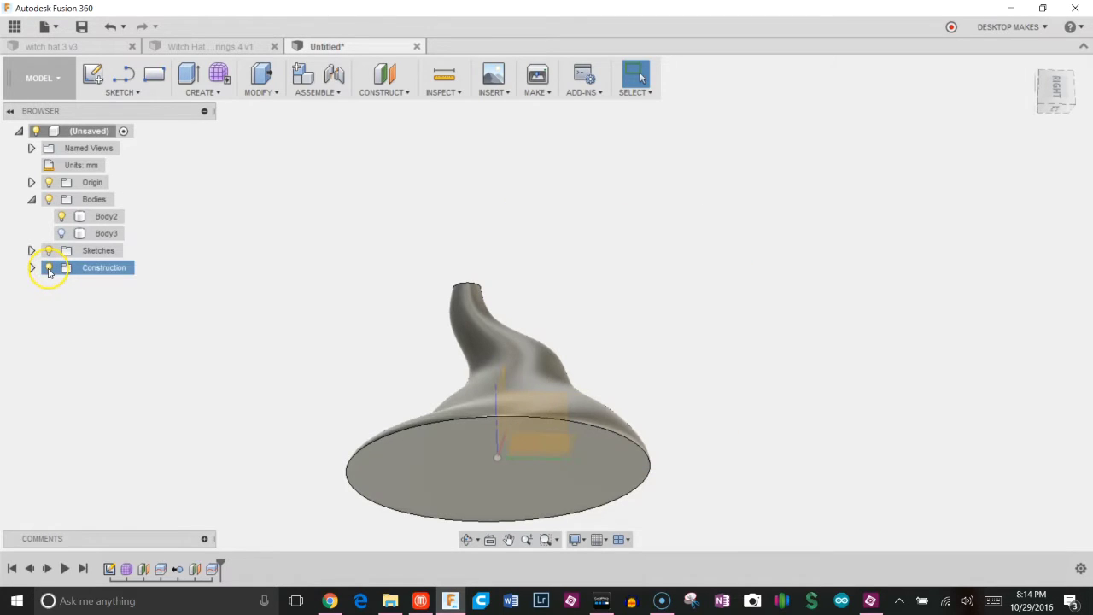
left_click(49, 182)
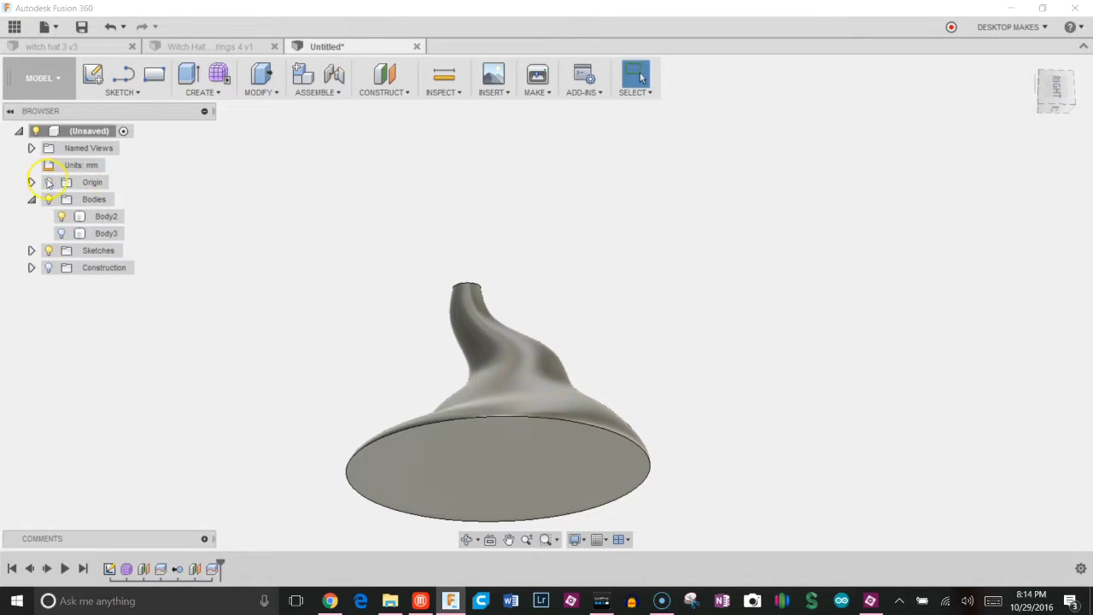
left_click(247, 98)
left_click(276, 176)
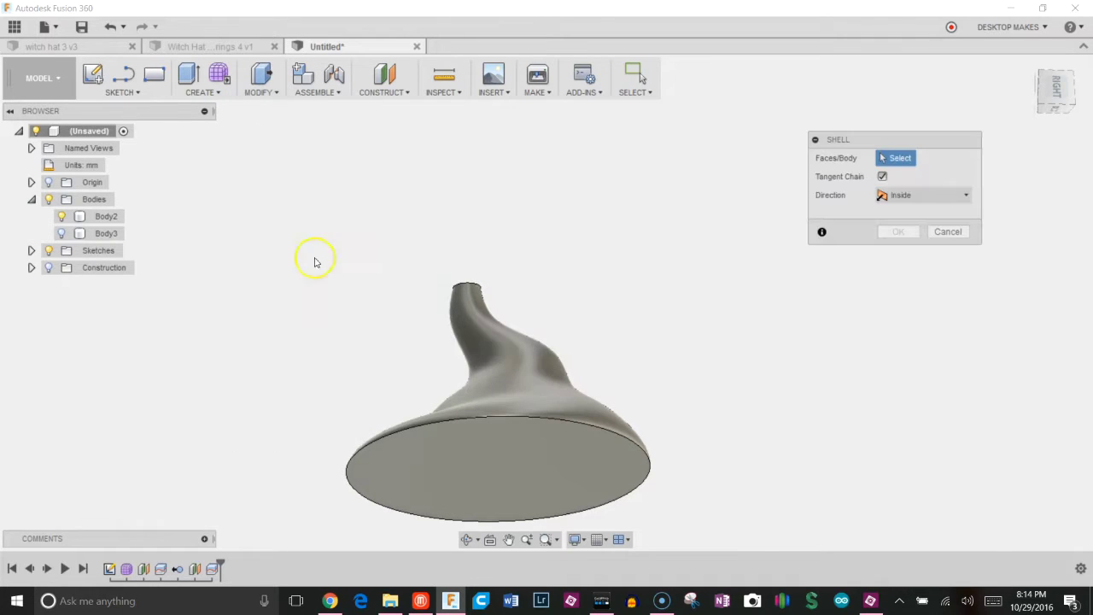
left_click(434, 464)
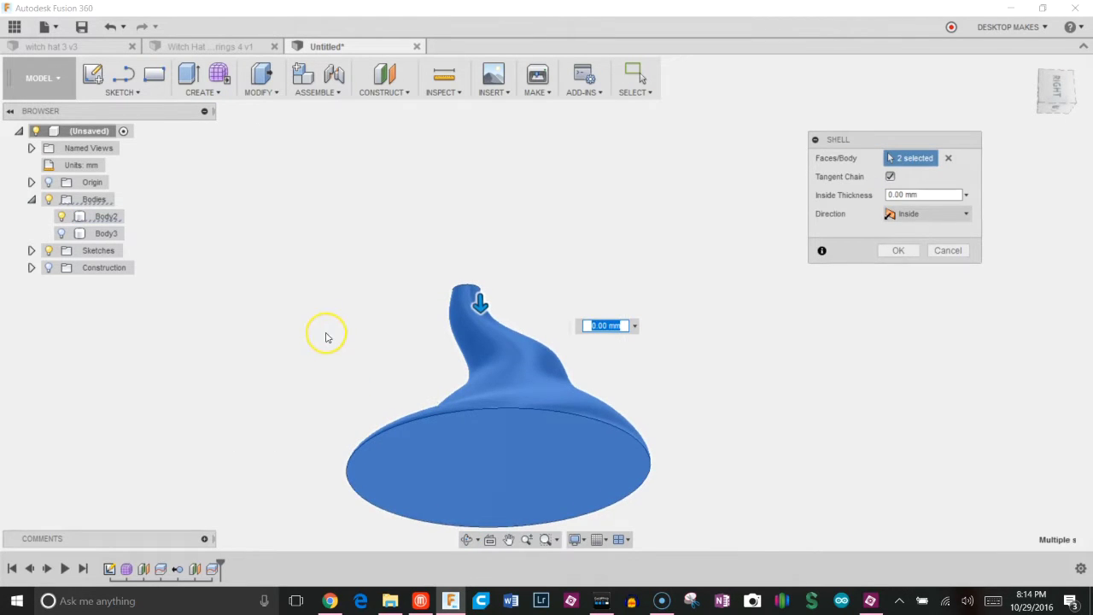
key("Escape")
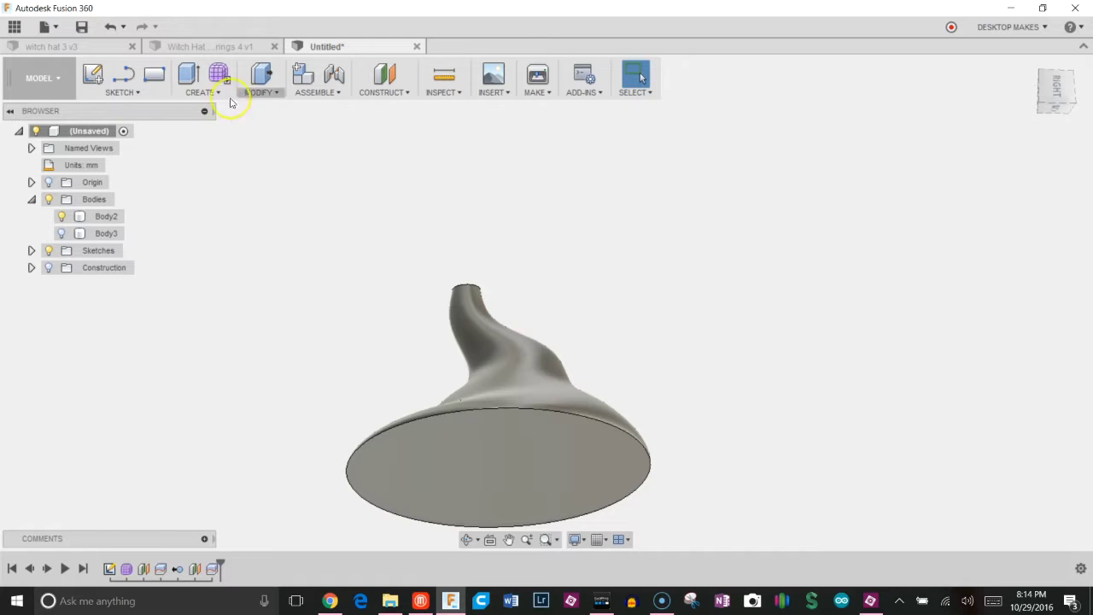
- Shell the lower hat body to an inside thickness of 0.8 mm, removing its flat bottom face
left_click(255, 93)
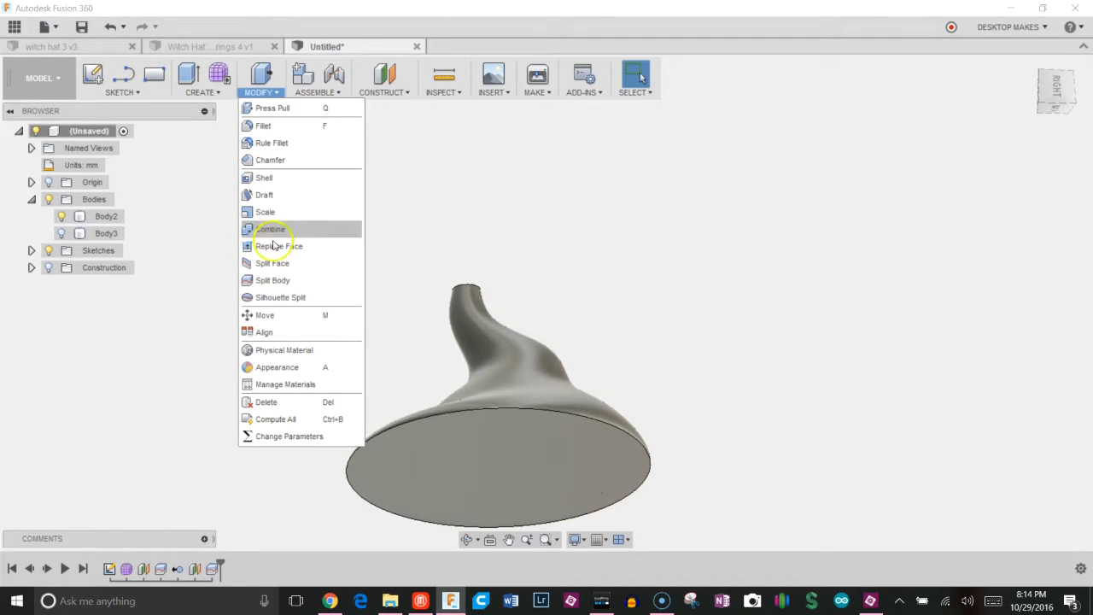
left_click(265, 178)
left_click(413, 450)
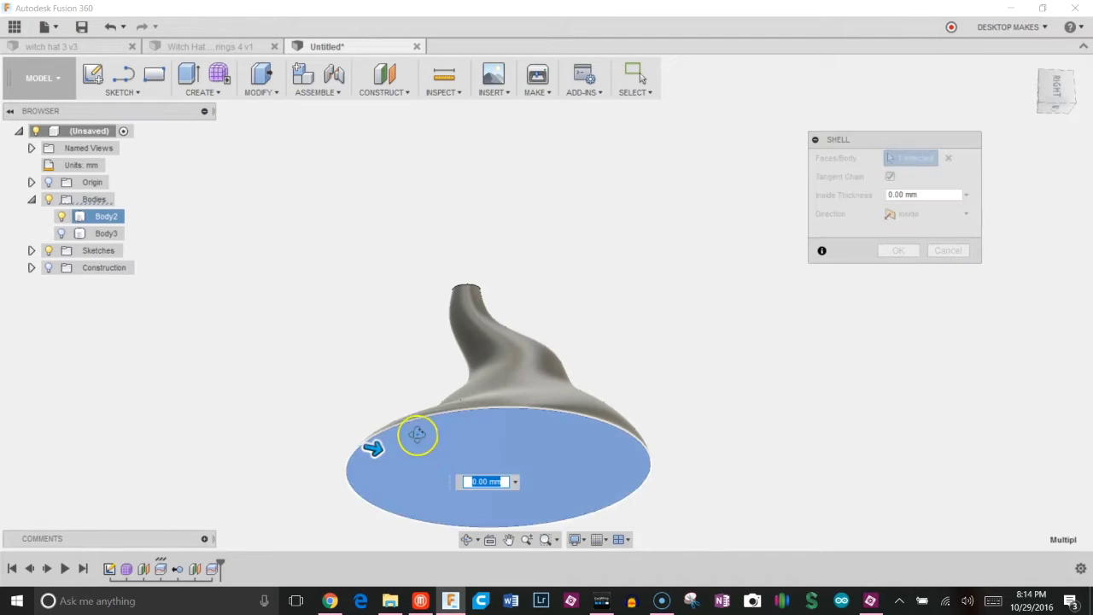
middle_click_drag(417, 434, 442, 407, "shift")
type("0")
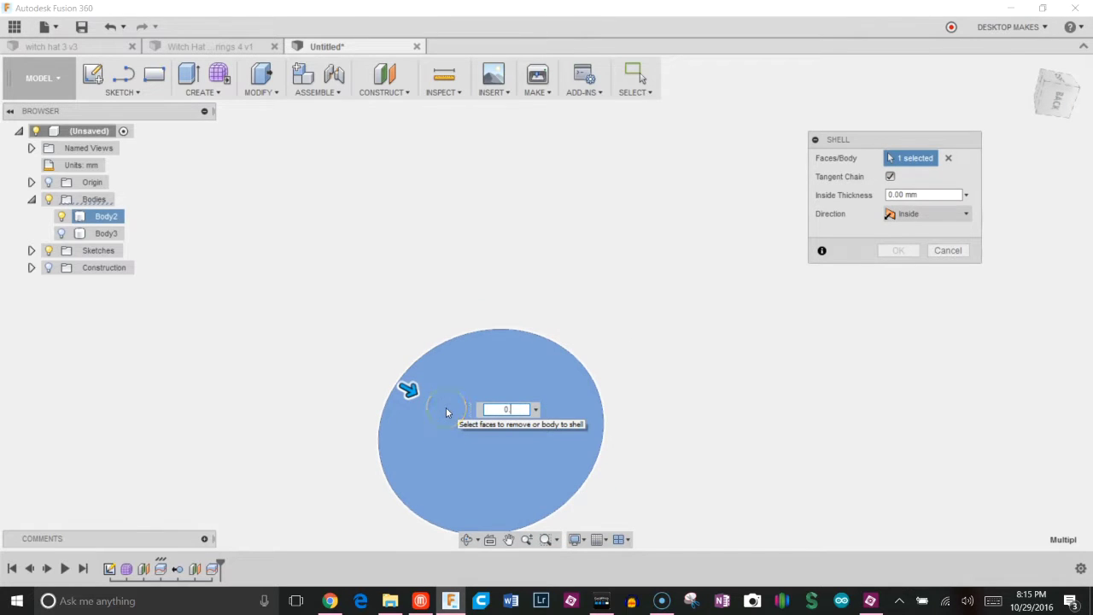
type(".8")
key("Return")
middle_click_drag(535, 371, 573, 379, "shift")
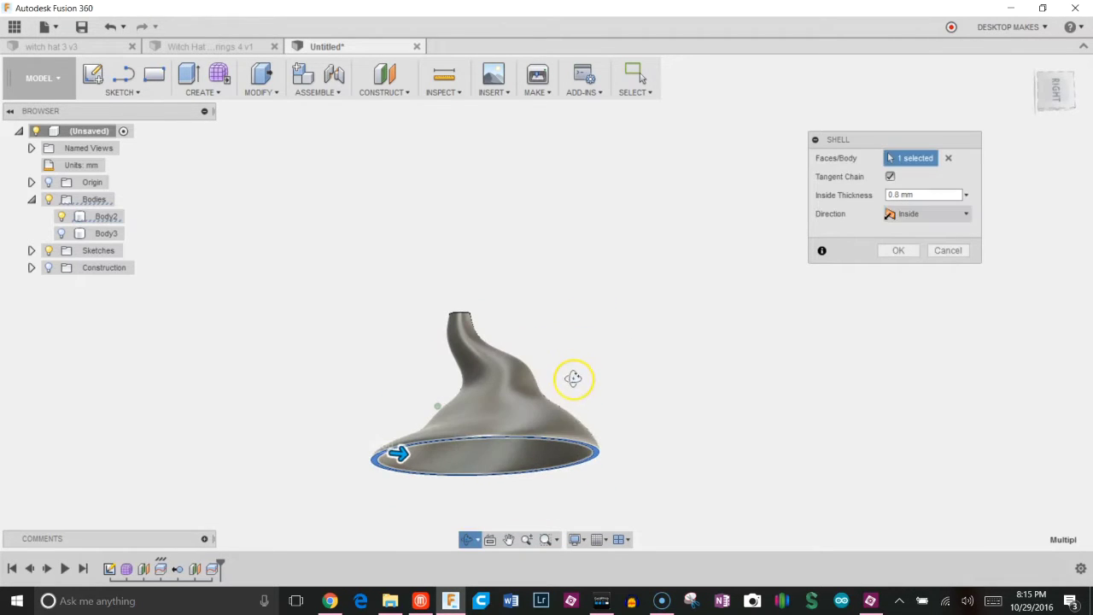
middle_click_drag(586, 422, 561, 317, "shift")
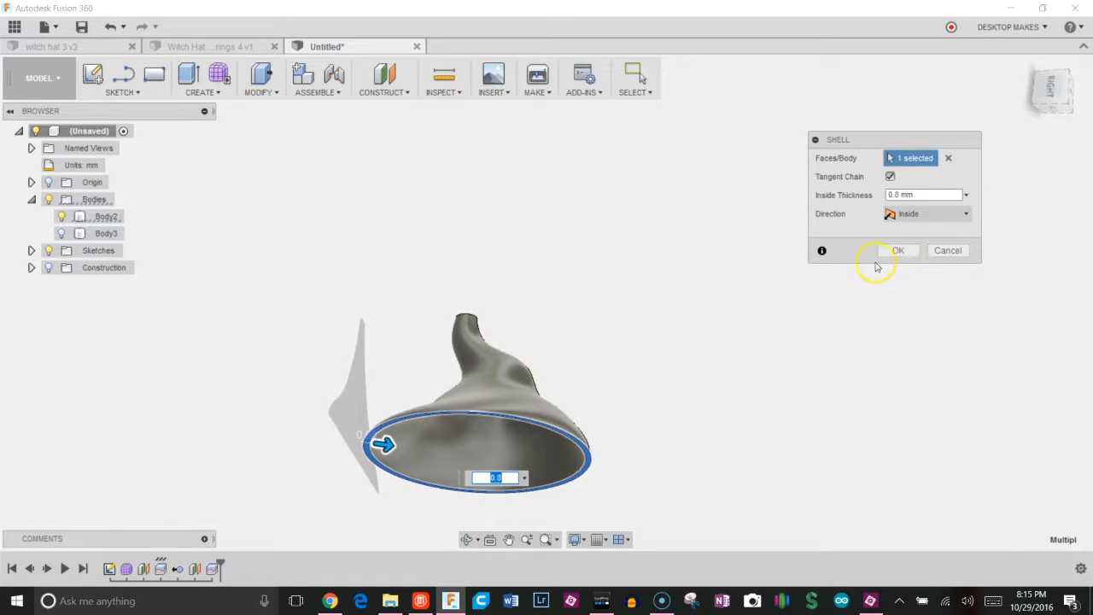
left_click(898, 250)
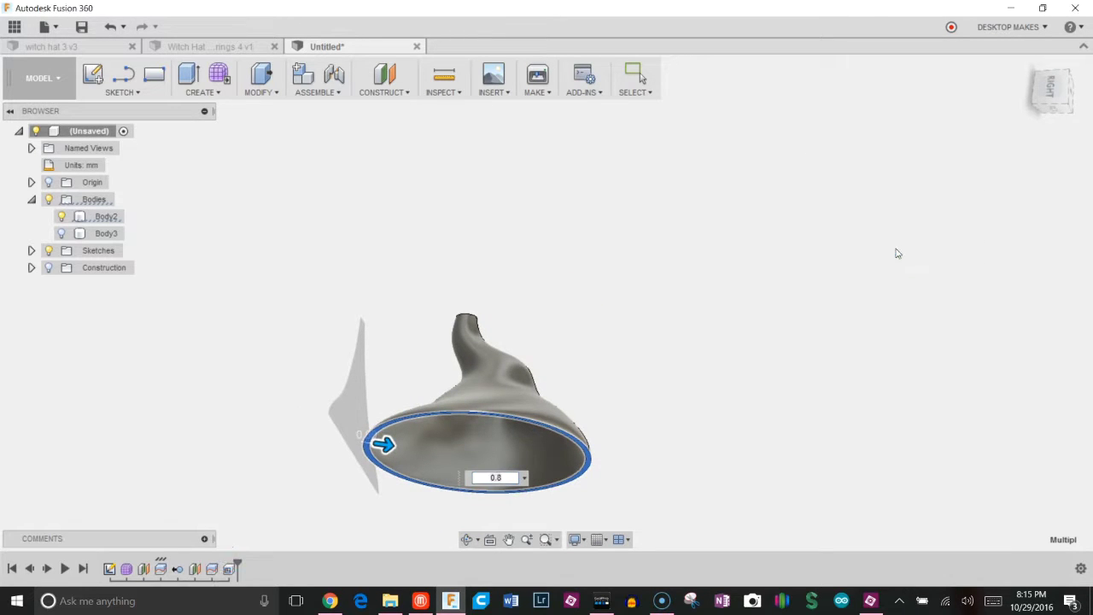
- Show the separated tip body again and inspect it with the lower hat body temporarily hidden
middle_click_drag(552, 298, 195, 340, "shift")
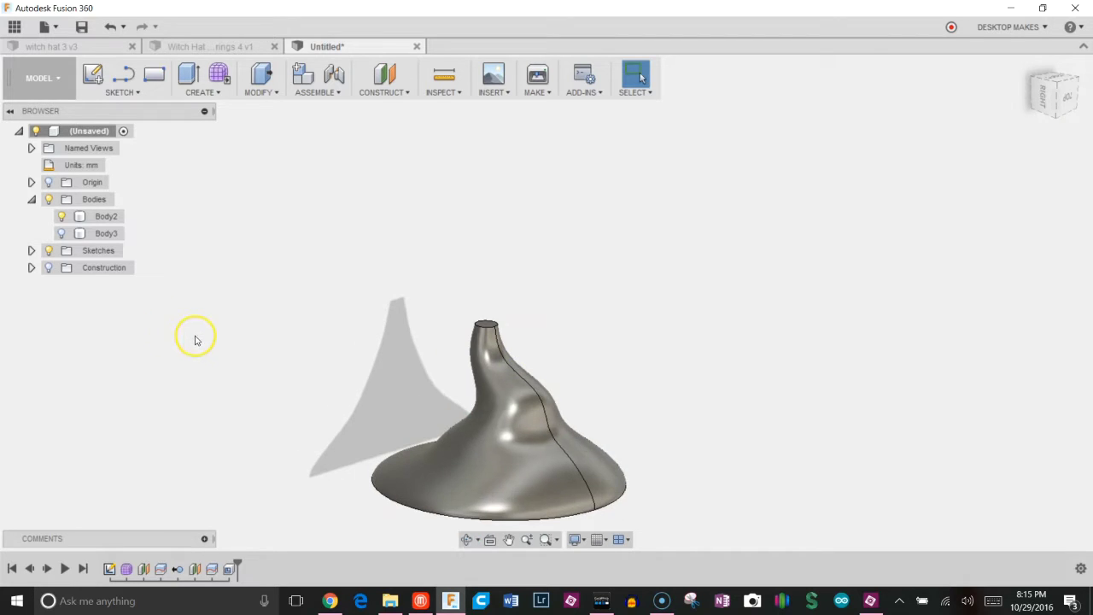
left_click(62, 234)
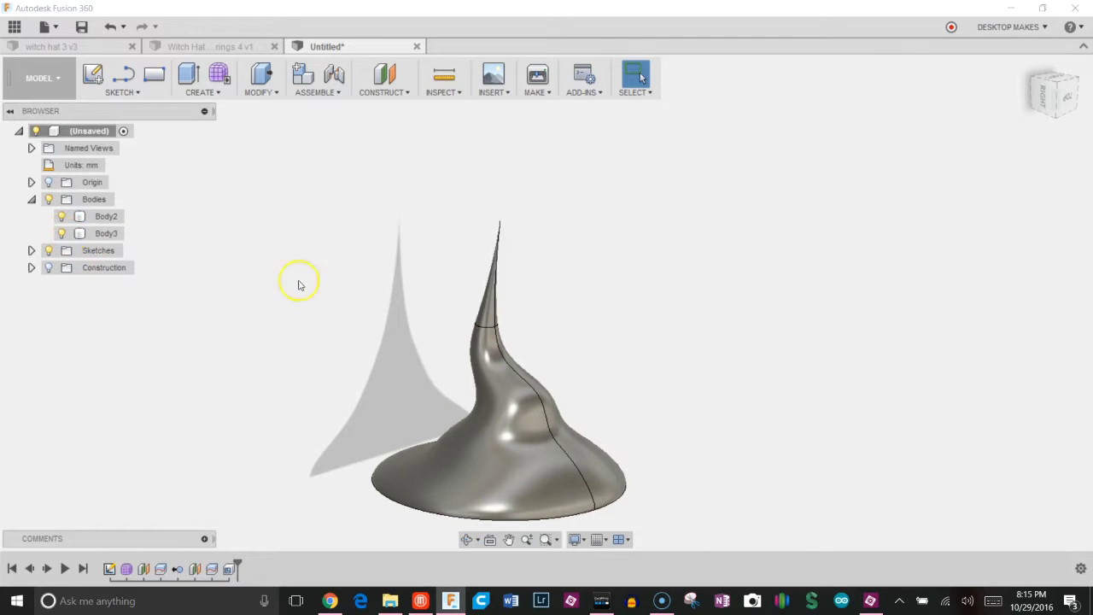
left_click(61, 216)
middle_click_drag(474, 209, 144, 297, "shift")
left_click(61, 217)
middle_click_drag(148, 159, 307, 266)
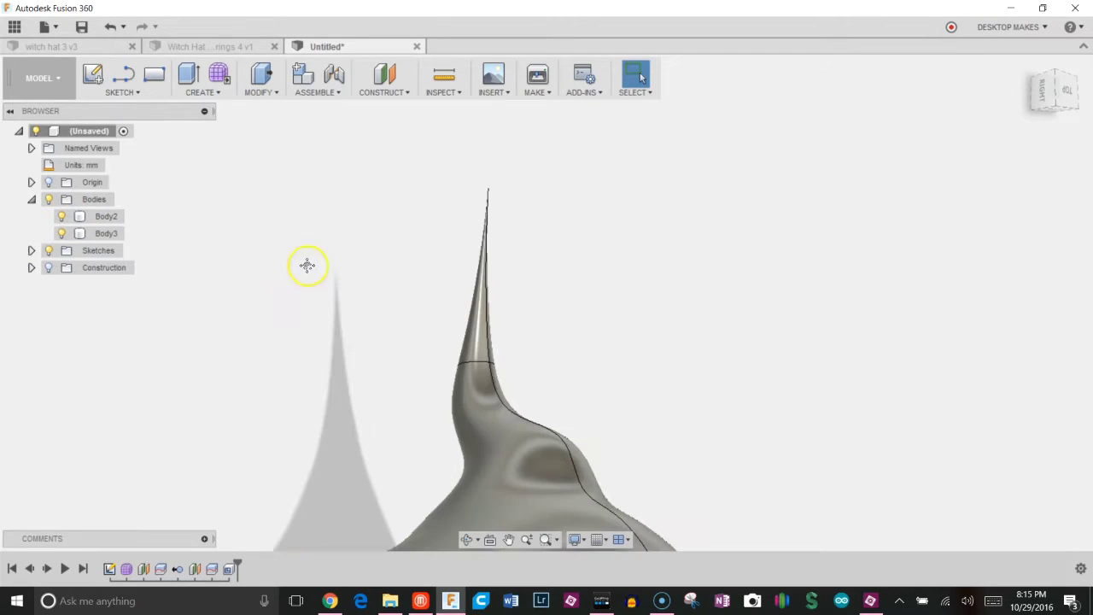
- Create a construction plane offset about 3.5 mm upward from the existing upper plane, crossing the pointed tip
middle_click_drag(461, 279, 473, 287, "shift")
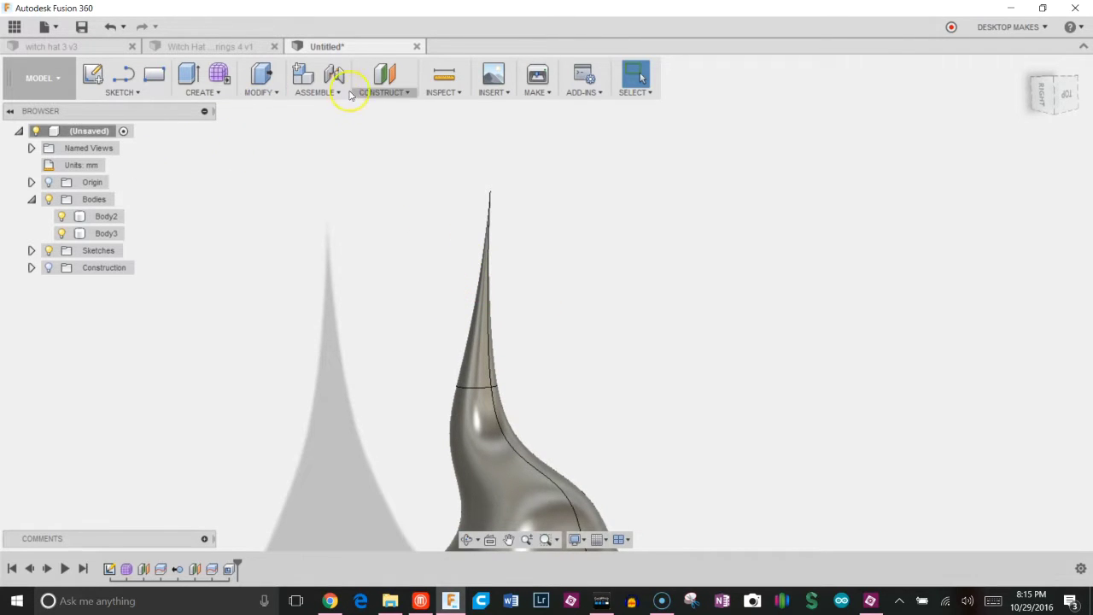
left_click(377, 96)
left_click(388, 105)
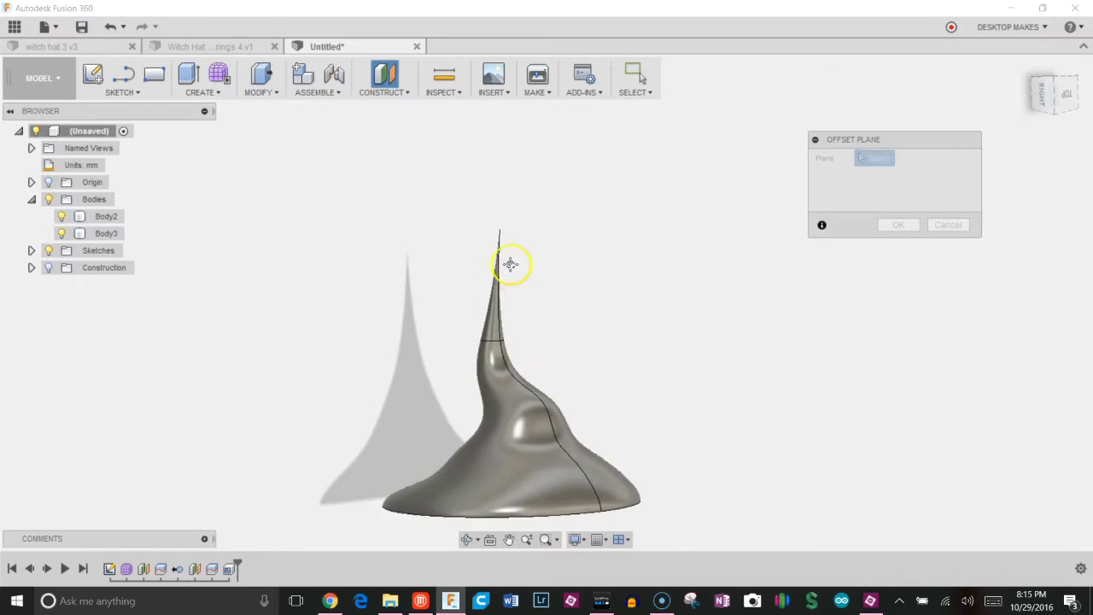
left_click(50, 269)
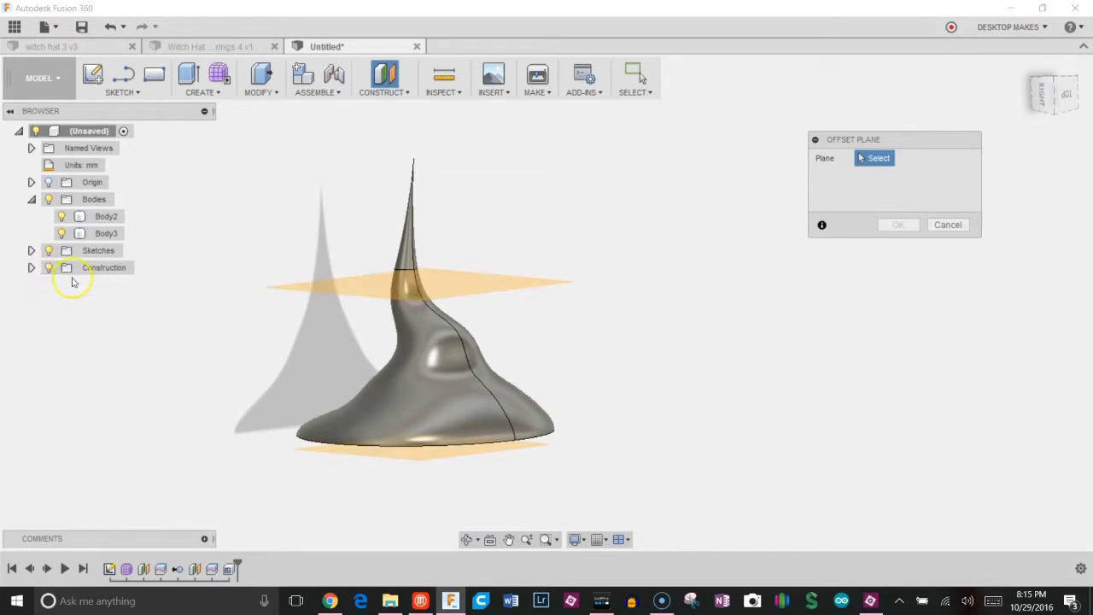
left_click(478, 262)
left_click_drag(473, 261, 470, 220)
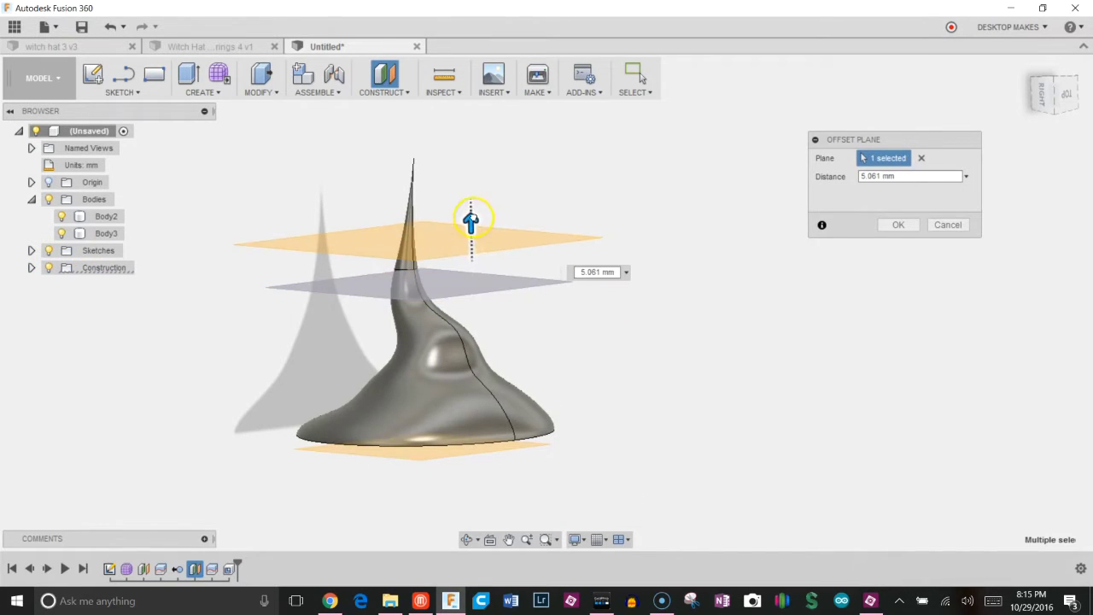
left_click(1068, 95)
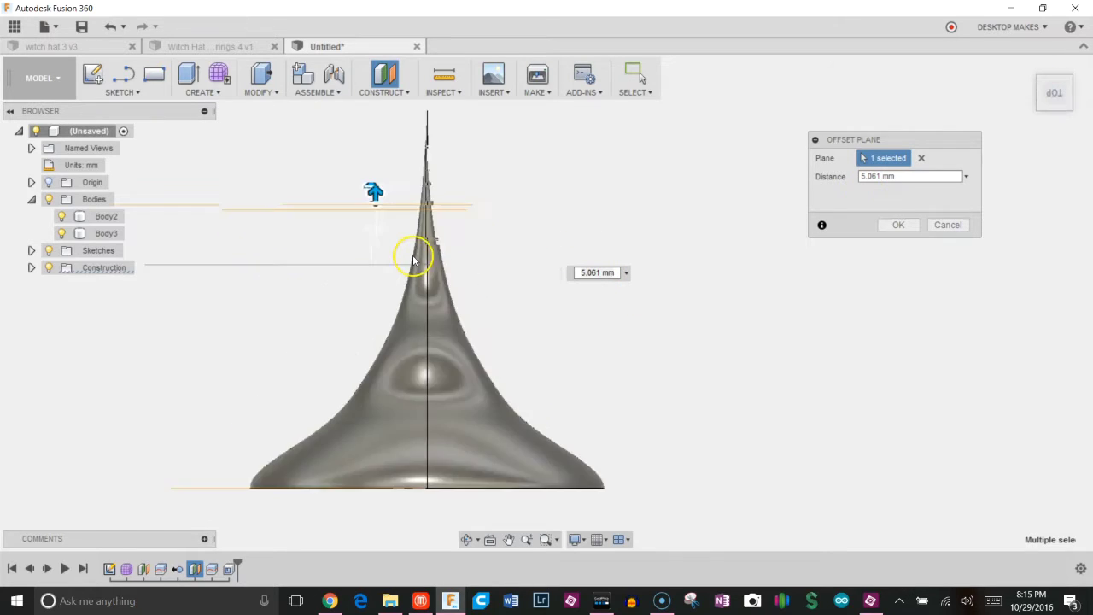
left_click_drag(346, 162, 338, 191)
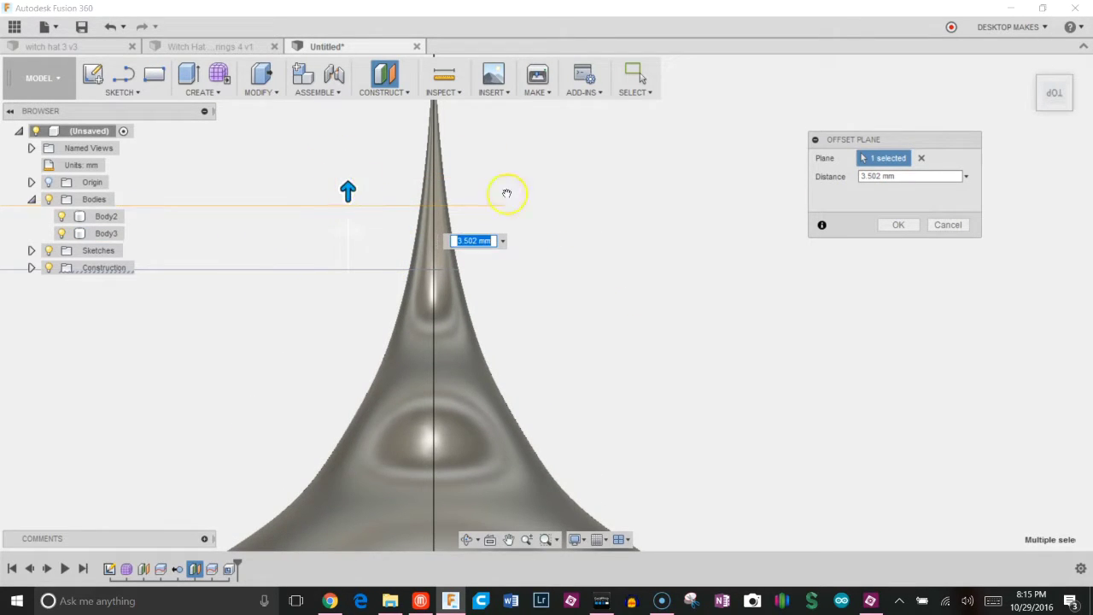
left_click(897, 225)
- Split the tip body with the new uppermost construction plane
left_click(264, 94)
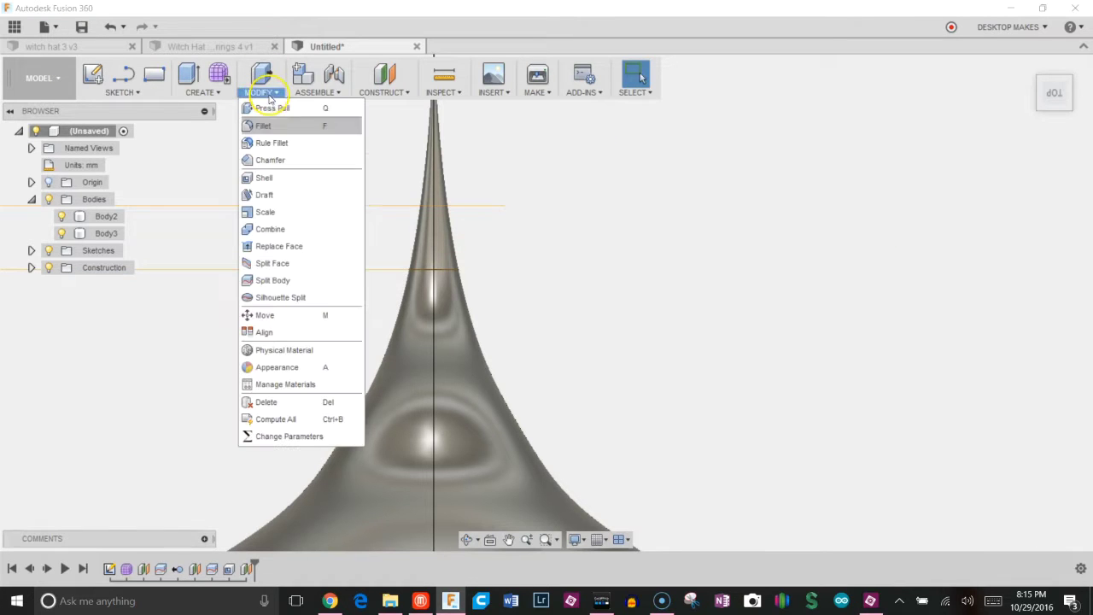
left_click(274, 281)
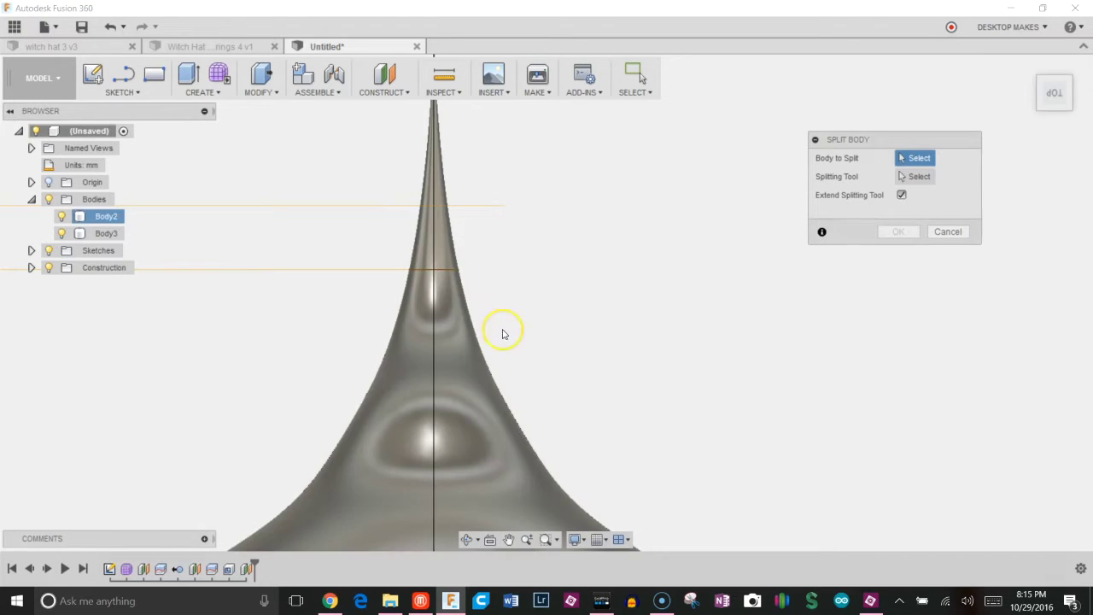
left_click(446, 233)
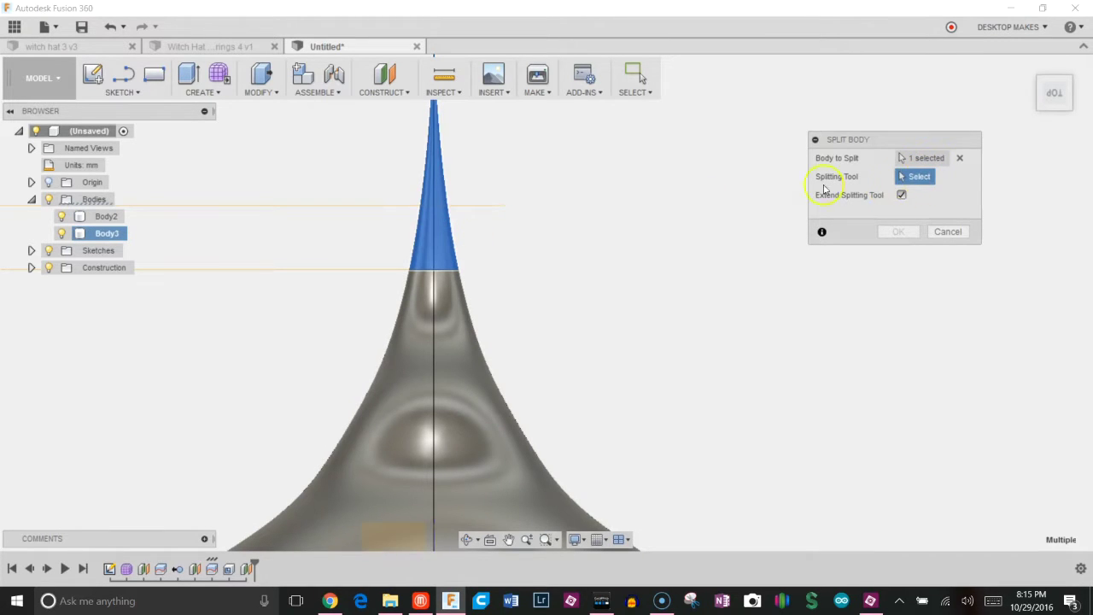
left_click(489, 211)
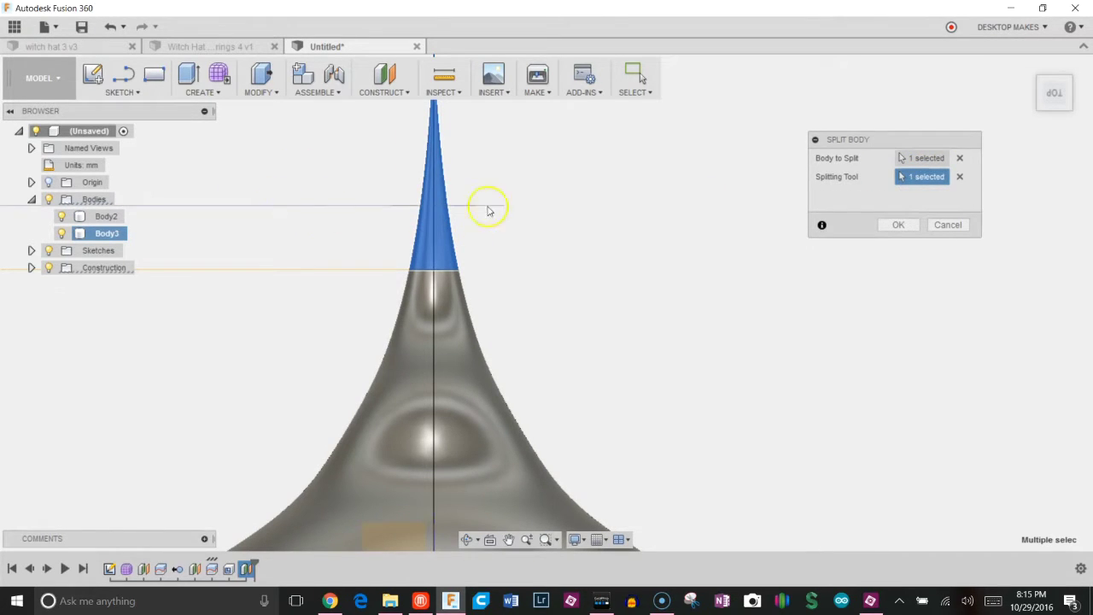
left_click(901, 225)
scroll(579, 210, "down", 2)
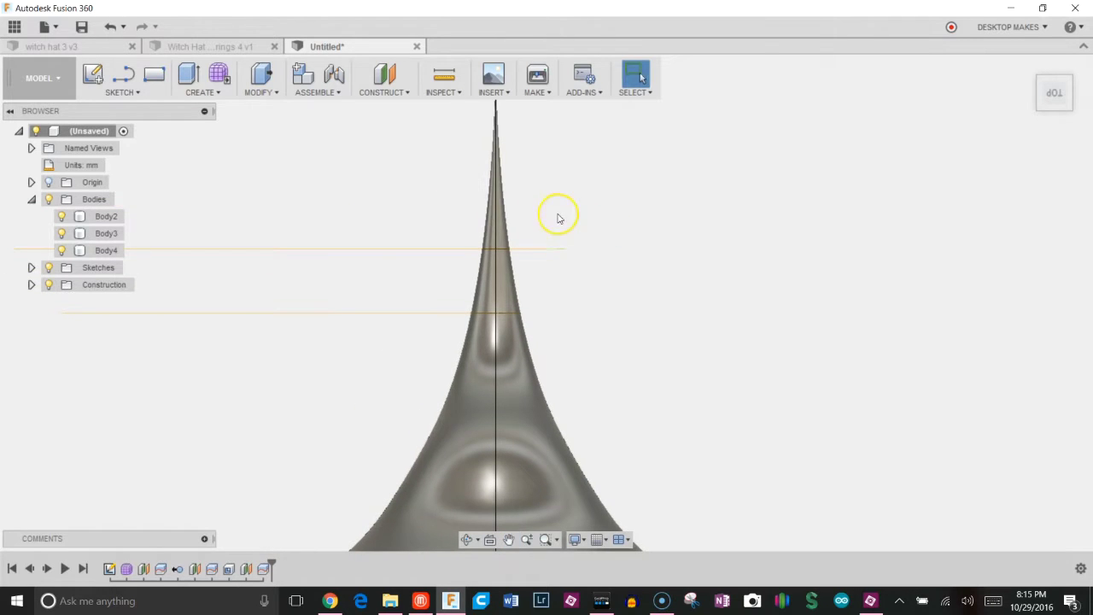
- Remove the sharp point body above the newest split and hide the construction planes
left_click(62, 252)
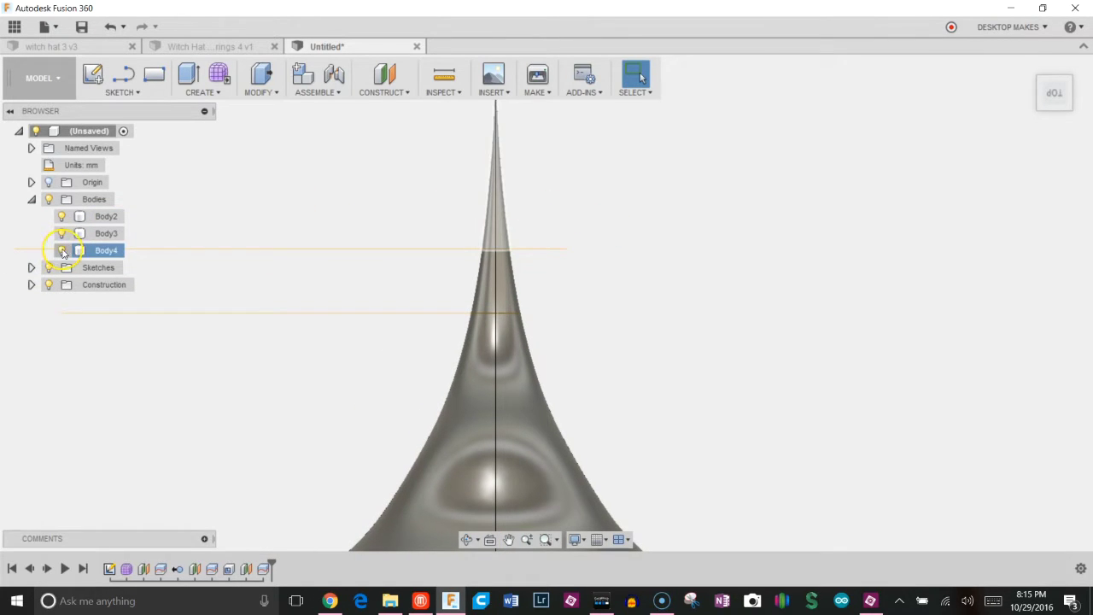
left_click(62, 251)
right_click(100, 251)
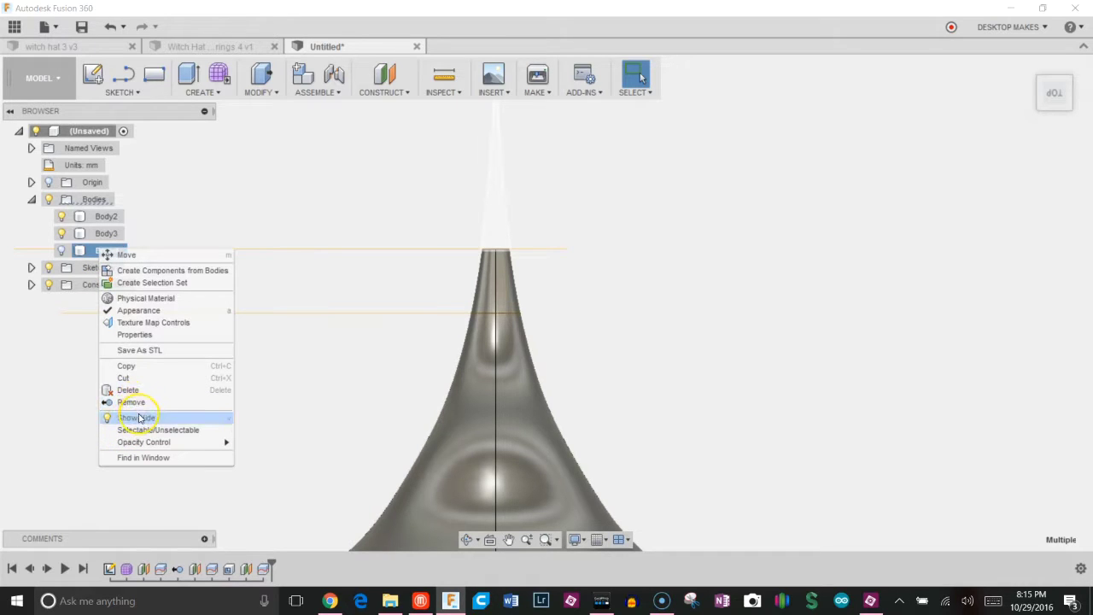
left_click(138, 403)
scroll(516, 267, "up", 2)
middle_click_drag(517, 266, 510, 184, "shift")
left_click(53, 271)
- Round the top edge of the shortened tip with a 0.8 mm constant-radius fillet
left_click(482, 355)
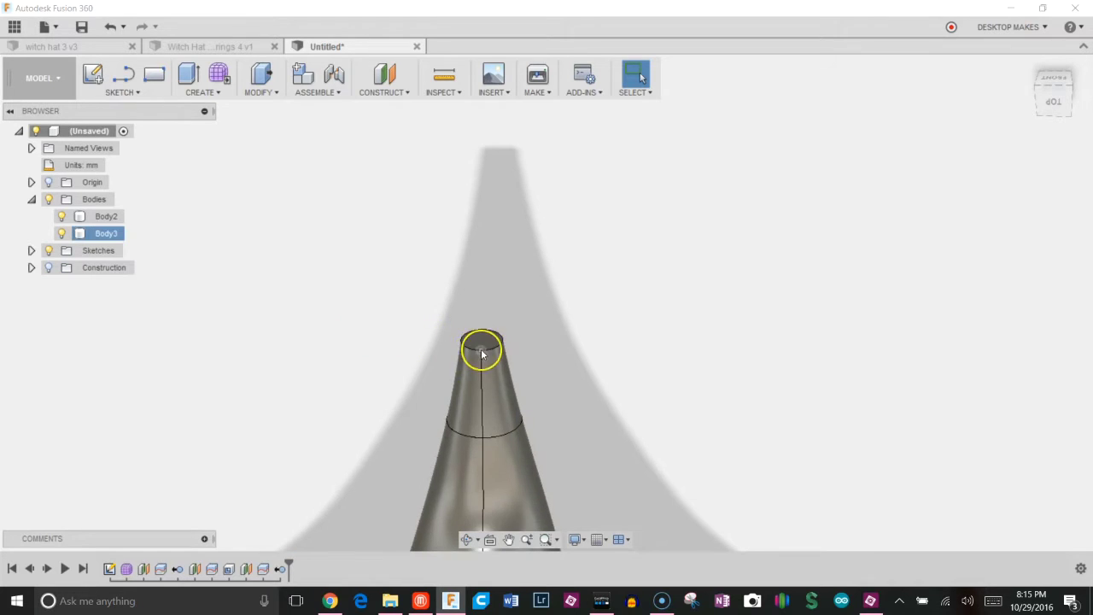
scroll(474, 349, "up", 3)
left_click(486, 343)
key("f")
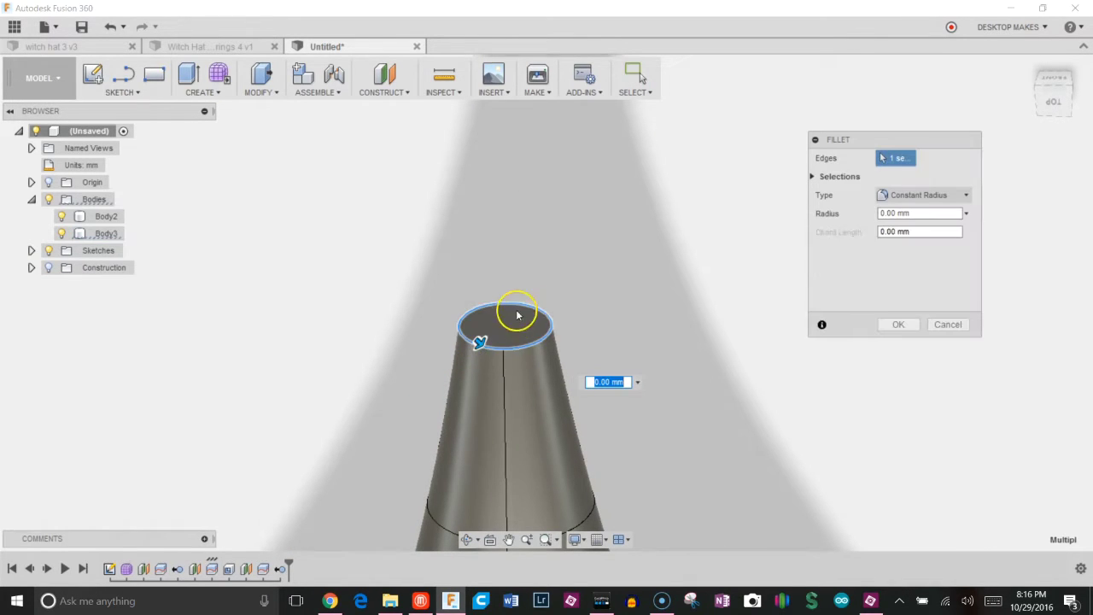
left_click_drag(480, 345, 488, 360)
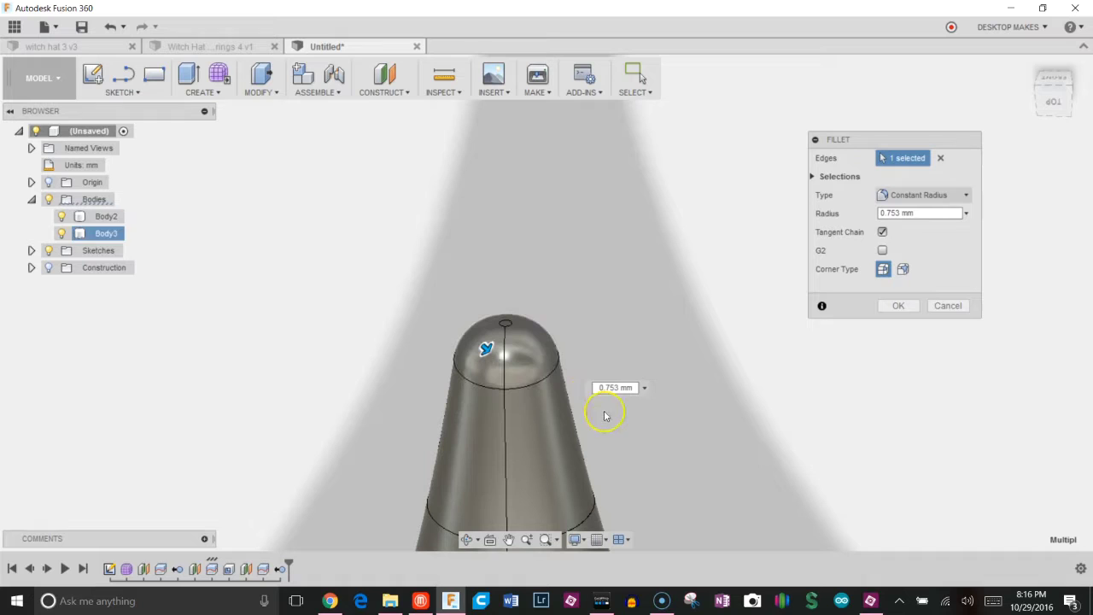
left_click_drag(635, 389, 556, 385)
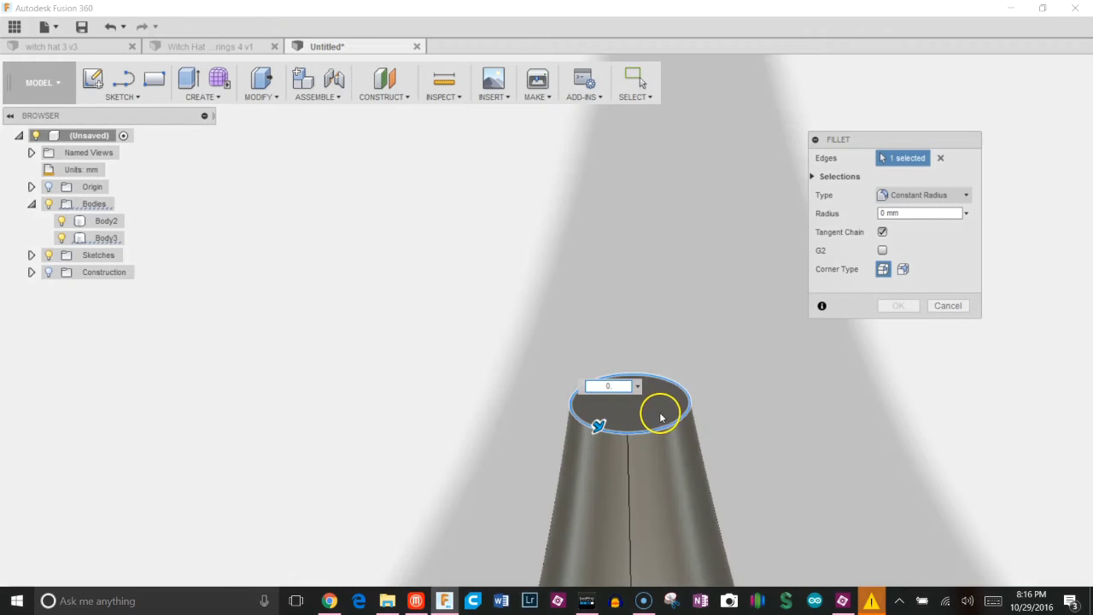
left_click(629, 388)
type("8")
left_click(901, 365)
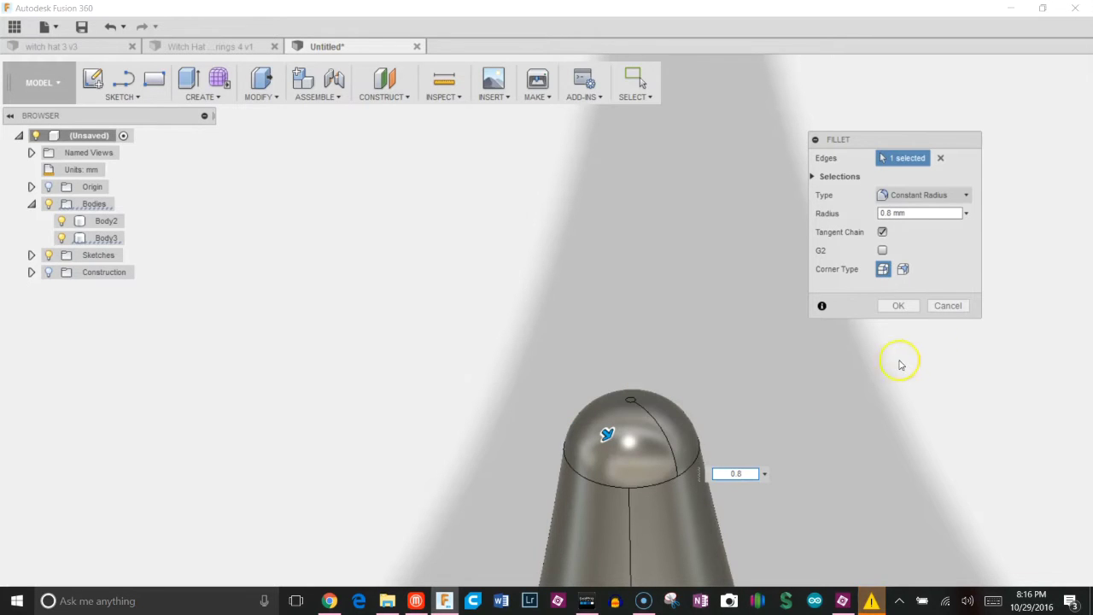
left_click(902, 309)
scroll(842, 367, "down", 3)
middle_click_drag(842, 366, 631, 157)
scroll(703, 303, "down", 5)
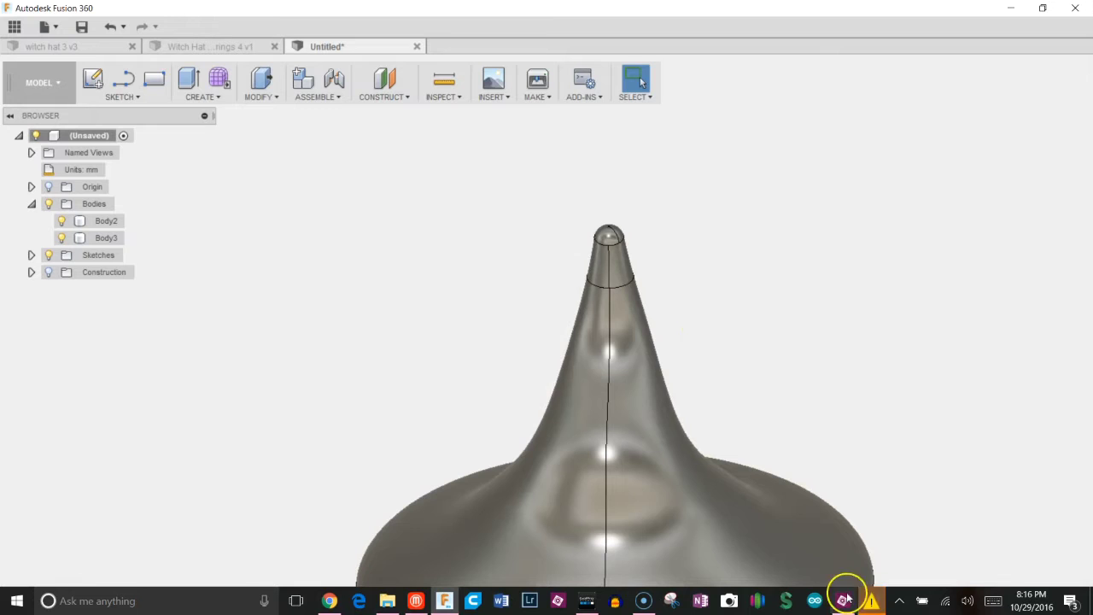
- Bring up the Windows low-memory warning and dismiss it
left_click(871, 601)
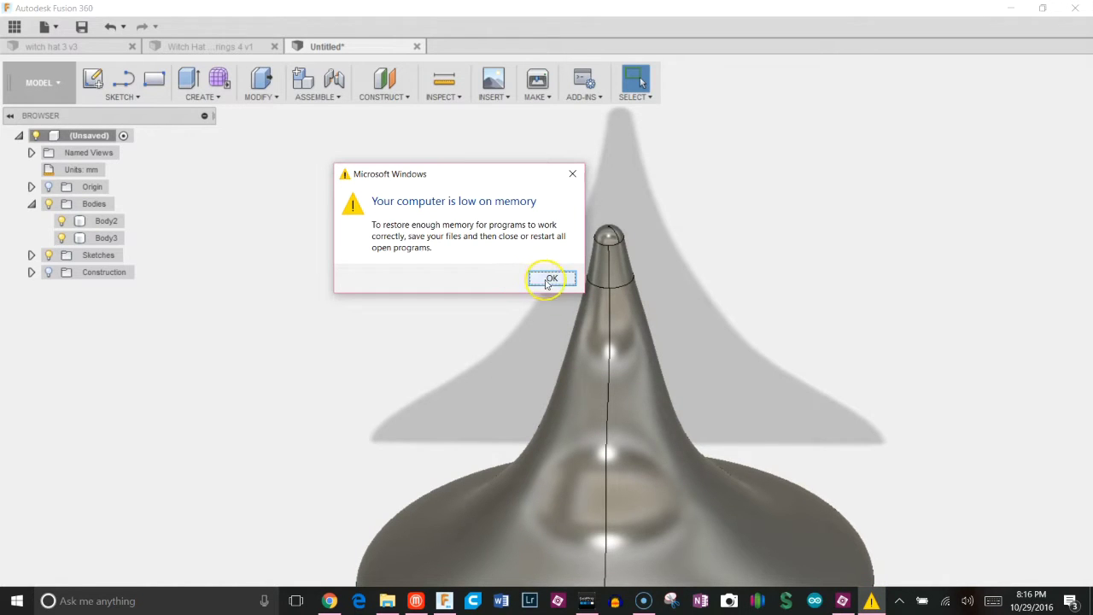
left_click(549, 281)
middle_click_drag(606, 317, 828, 315, "shift")
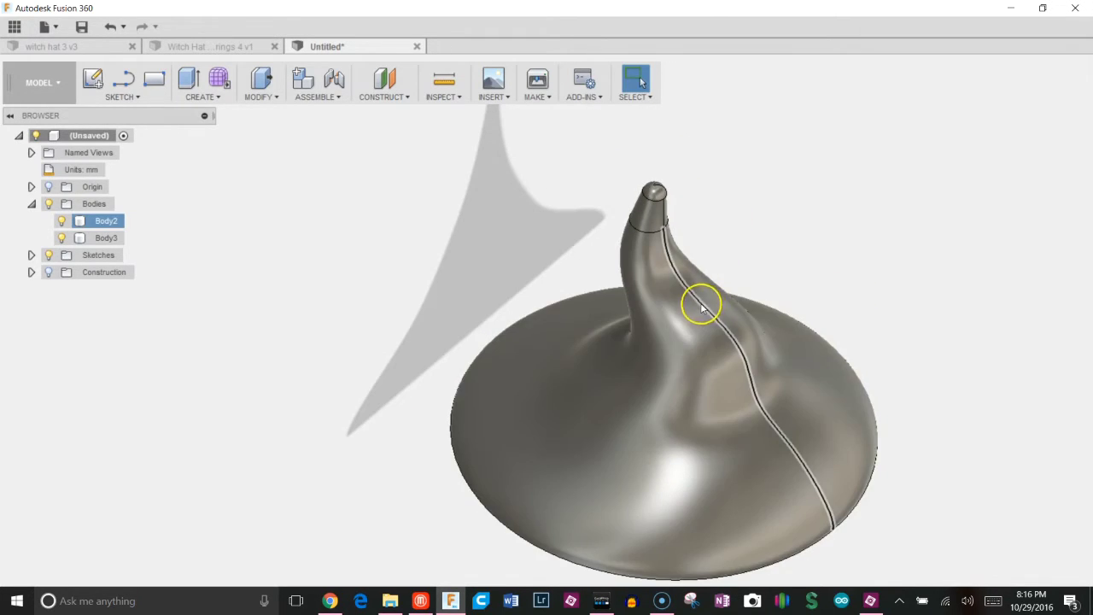
- Show the construction planes and start a new sketch on the uppermost one
left_click(54, 274)
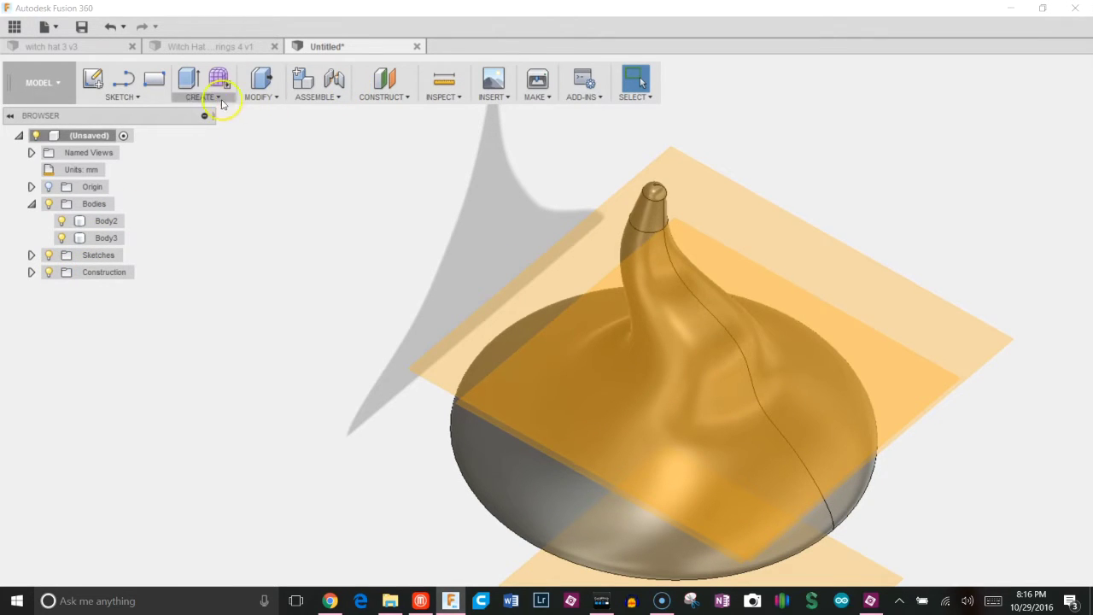
left_click(132, 97)
left_click(150, 110)
left_click(881, 320)
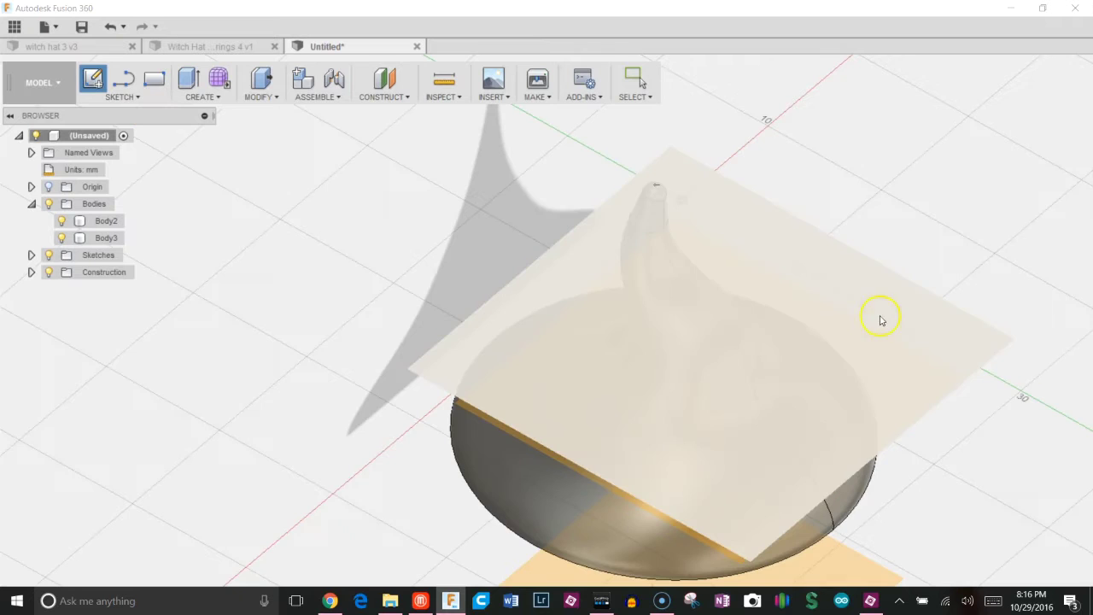
mouse_move(882, 303)
middle_mouse_down("shift")
mouse_move(876, 229)
mouse_move(844, 347)
mouse_move(893, 231)
middle_mouse_up("shift")
left_click(709, 245)
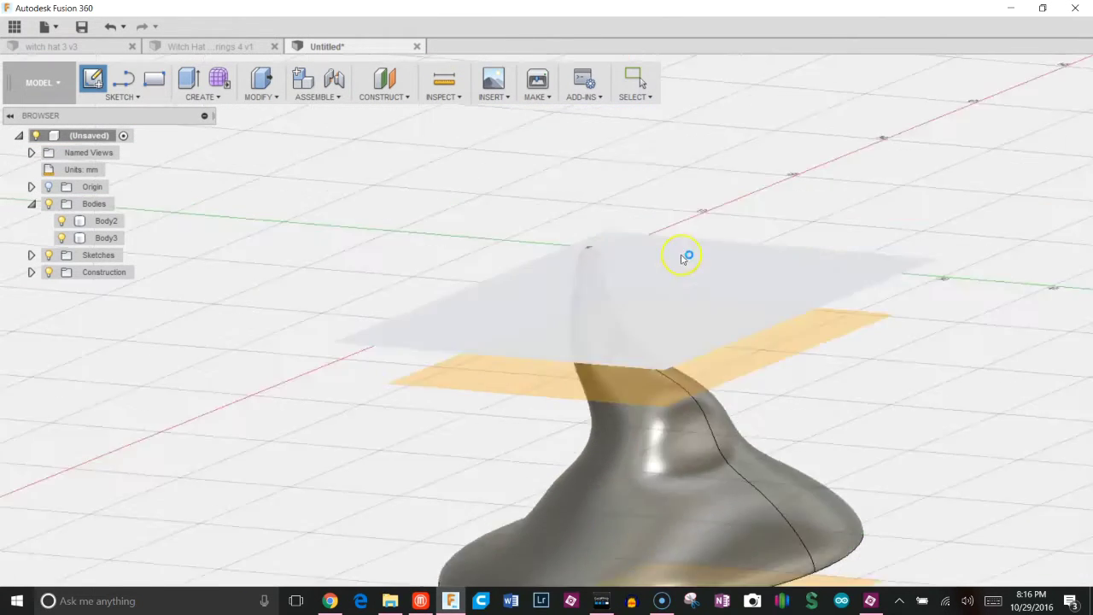
- Hide Plane1 and Plane2 so the hat is unobstructed in the sketch
left_click(31, 272)
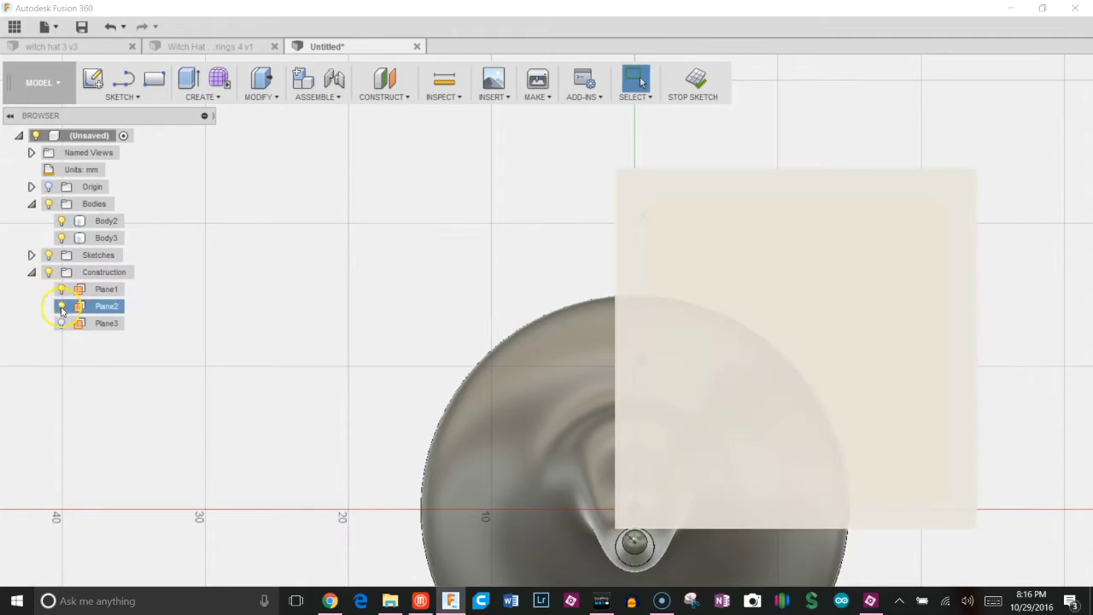
left_click(61, 306)
left_click(62, 289)
middle_click_drag(778, 412, 734, 265)
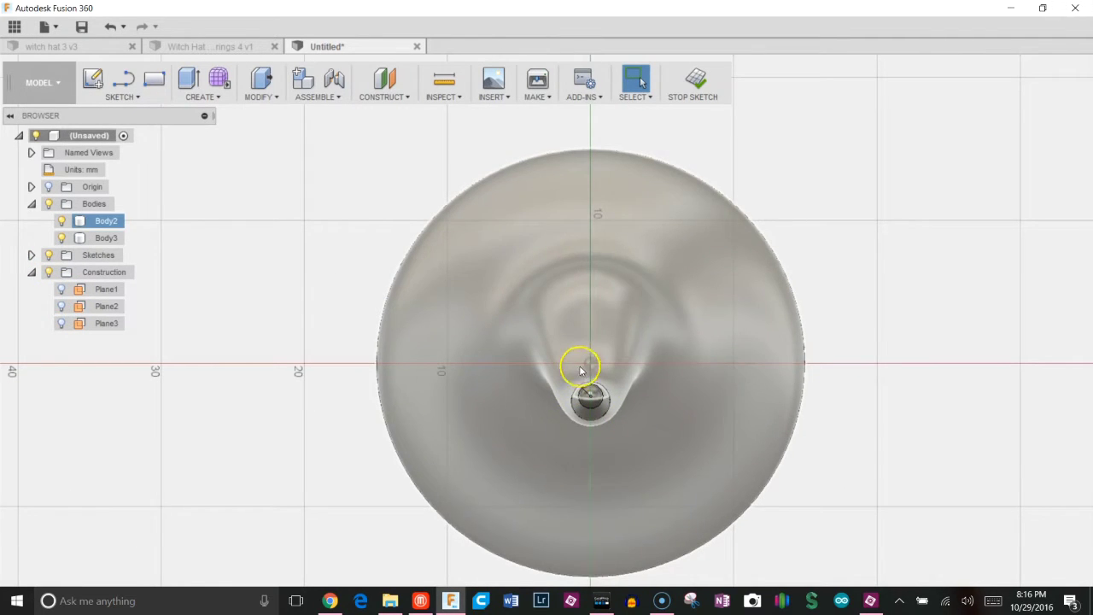
- Draw a 1.5 mm diameter circle centred on the sketch origin beside the hat tip
key("c")
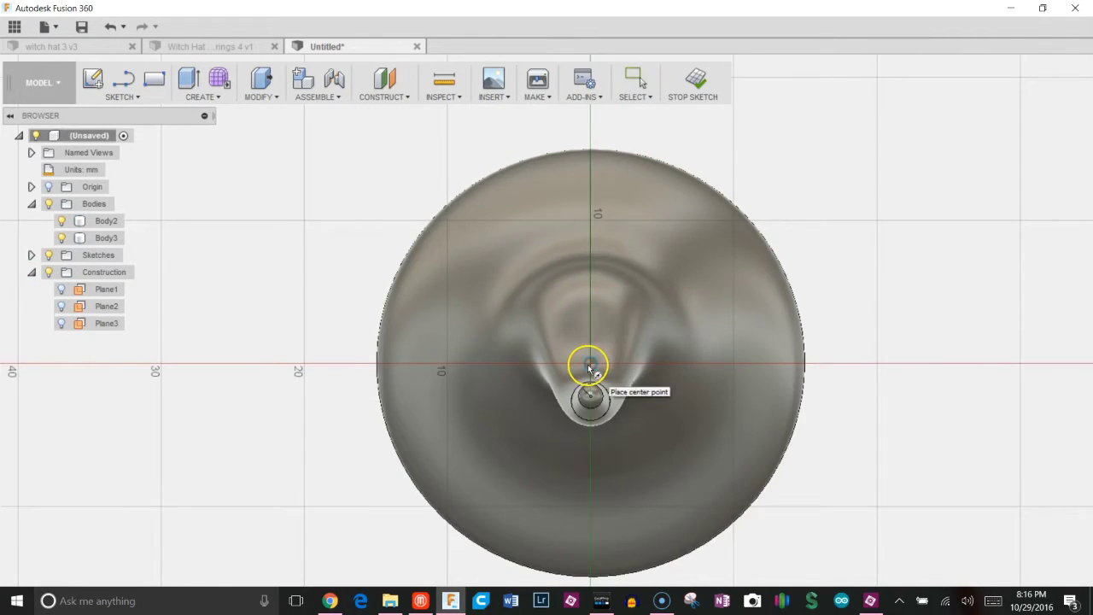
scroll(588, 365, "up", 3)
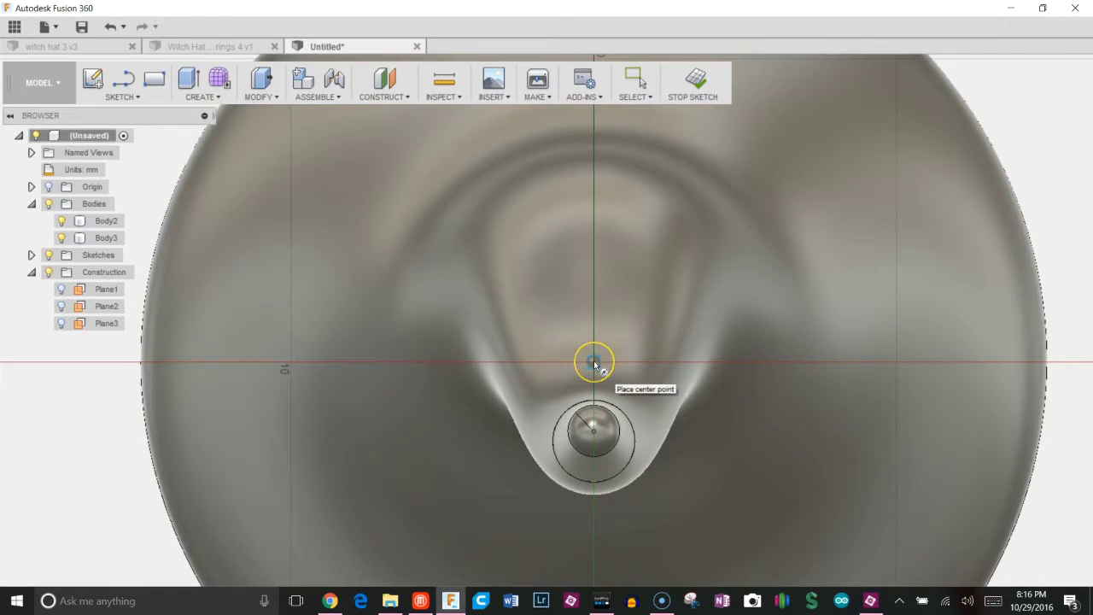
left_click(596, 365)
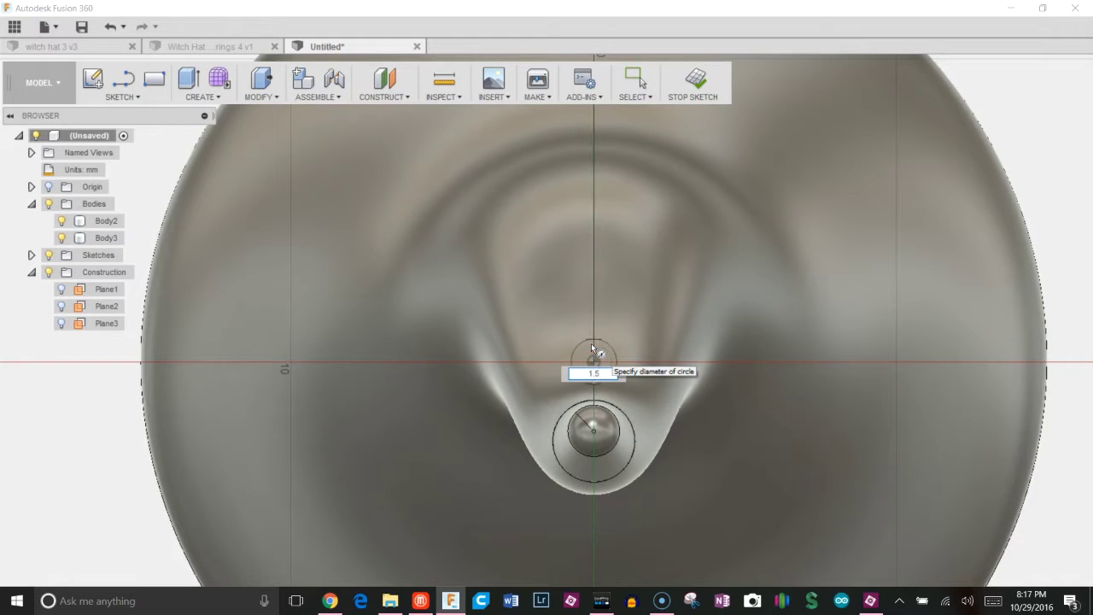
key("Return")
key("Escape")
left_click(776, 429)
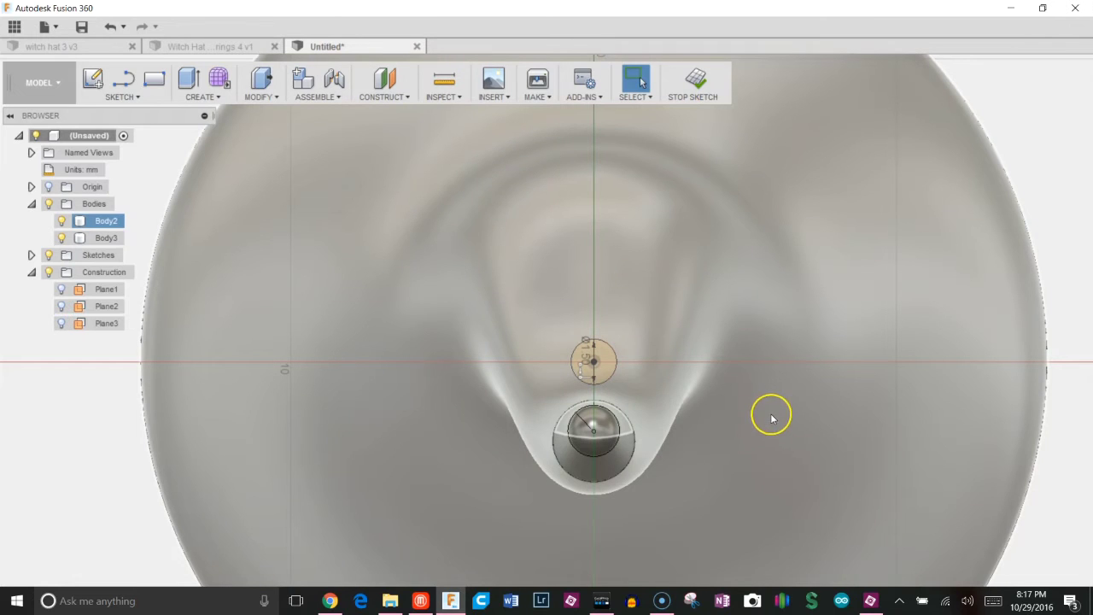
- Finish the sketch and extrude the circle about 12.5 mm down through the hat's bent slope as a cut
mouse_move(807, 428)
middle_mouse_down("shift")
mouse_move(776, 384)
mouse_move(760, 257)
middle_mouse_up("shift")
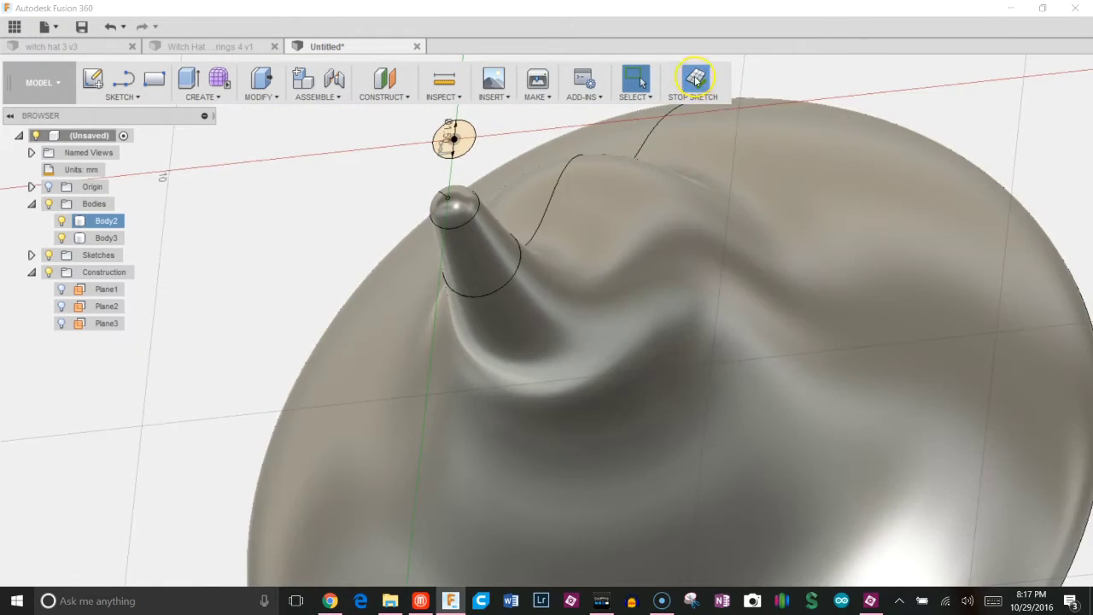
left_click(695, 80)
middle_click_drag(715, 342, 573, 205, "shift")
key("e")
left_click(530, 166)
left_click_drag(572, 205, 588, 527)
middle_click_drag(588, 527, 563, 387, "shift")
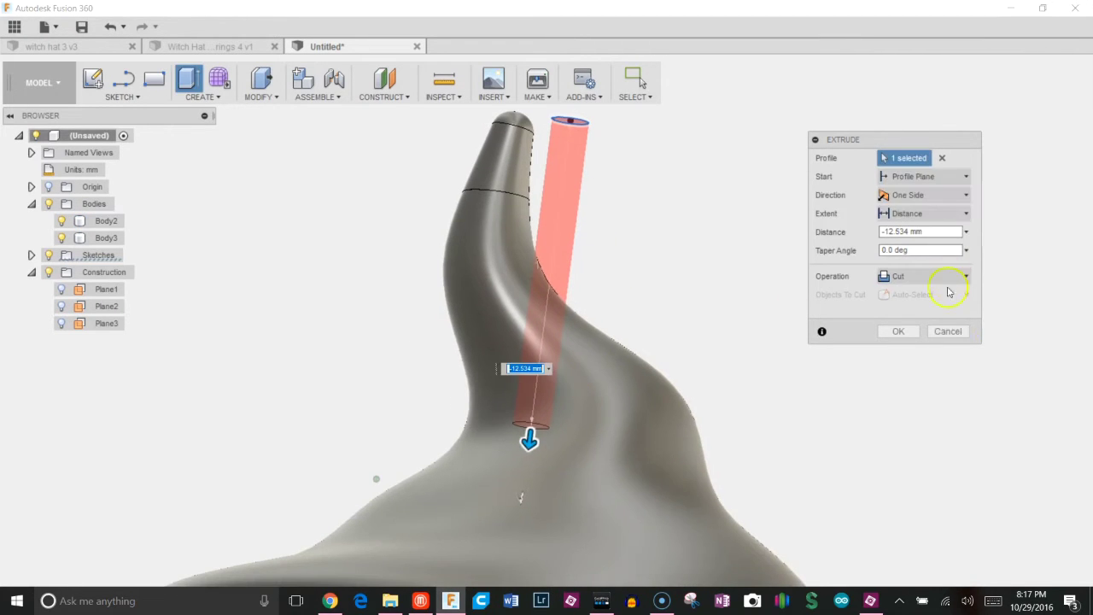
left_click(913, 334)
- Examine the position and shape of the cut hole on the hat's slope just below the tip
middle_click_drag(908, 336, 871, 370, "shift")
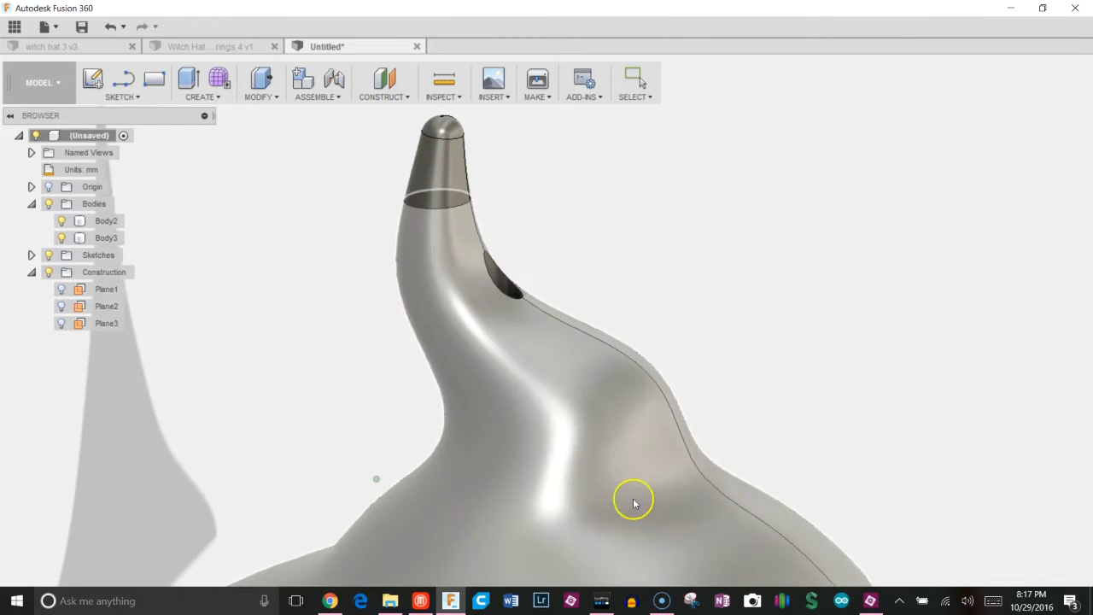
left_click(632, 500)
left_click(620, 256)
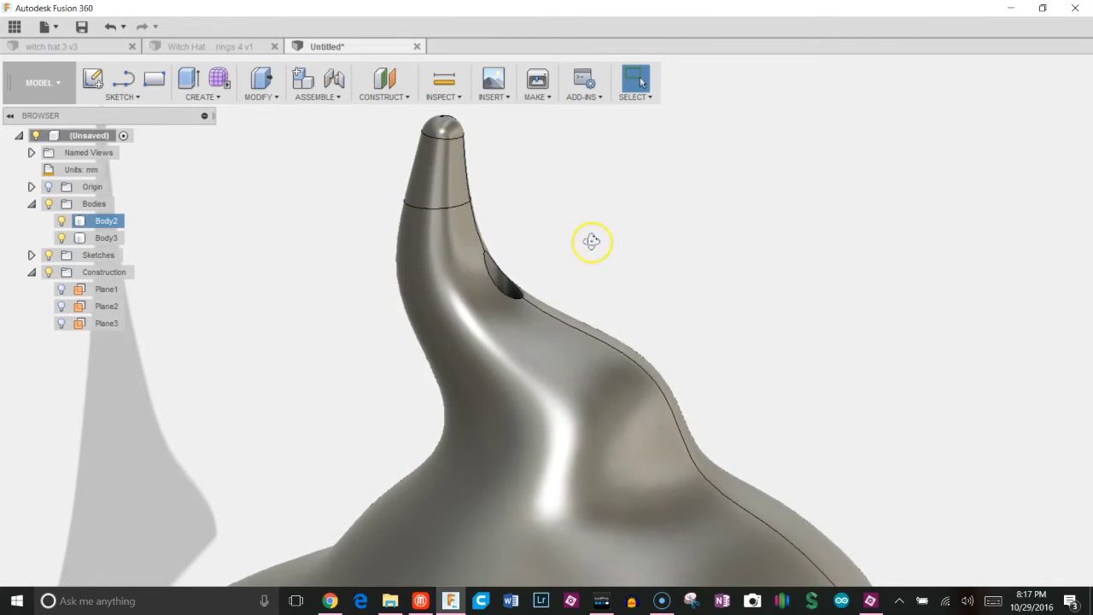
middle_click_drag(590, 242, 618, 231, "shift")
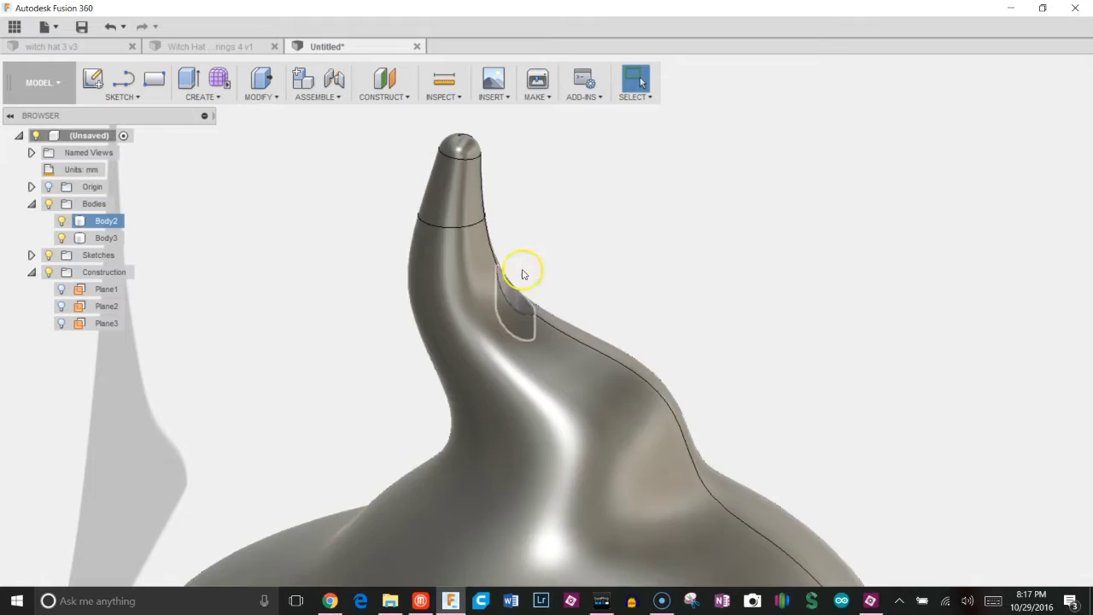
left_click(240, 255)
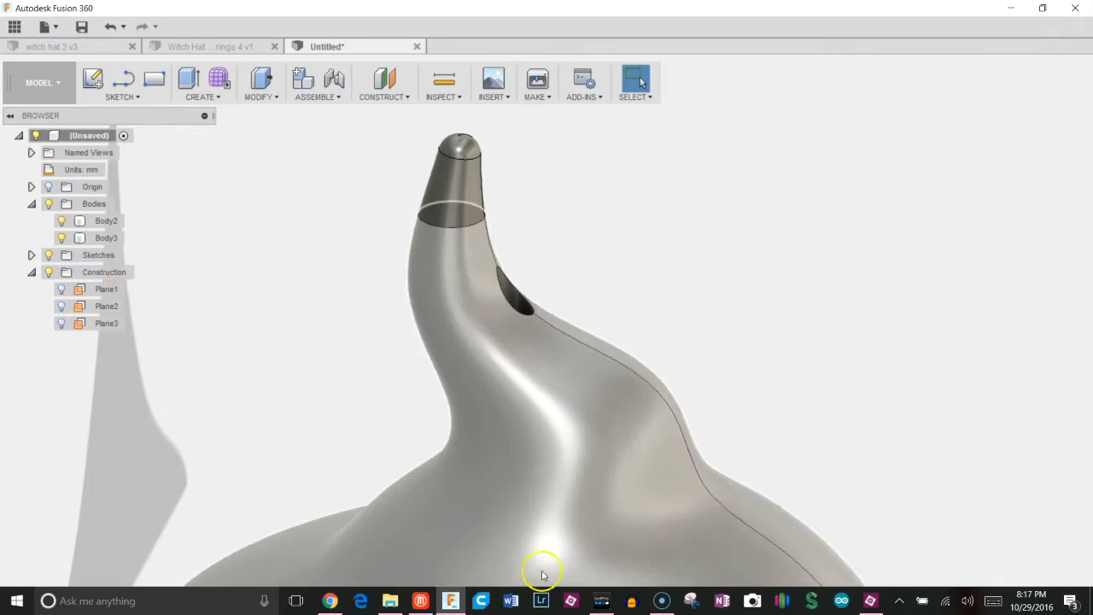
left_click(541, 574)
scroll(242, 508, "down", 2)
scroll(165, 416, "up", 1)
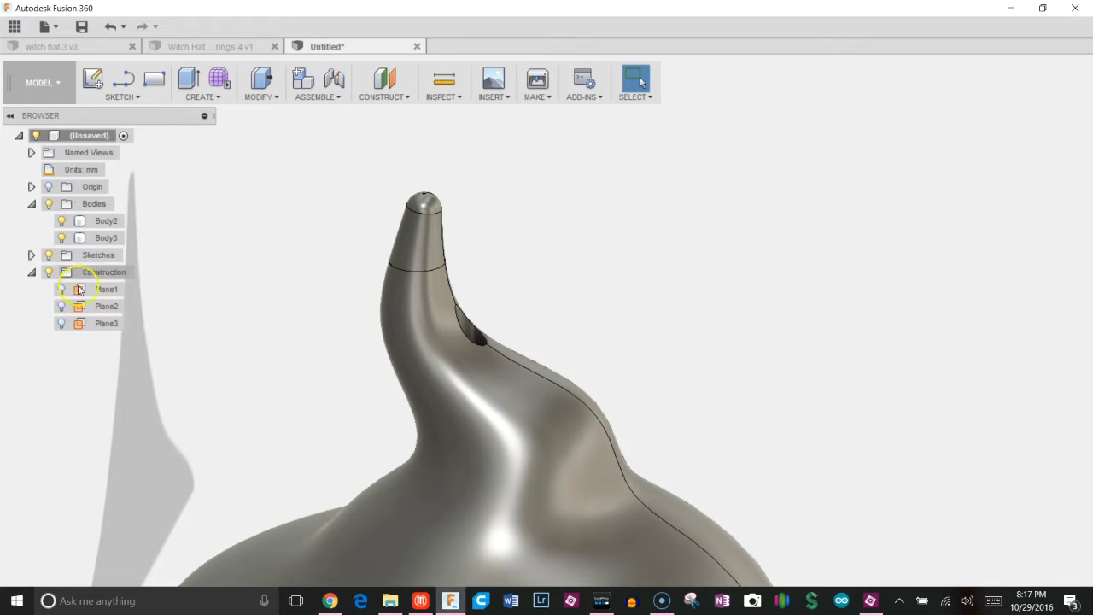
- Reopen the hole circle's sketch and delete the coincident constraint that ties its centre to the origin
left_click(32, 255)
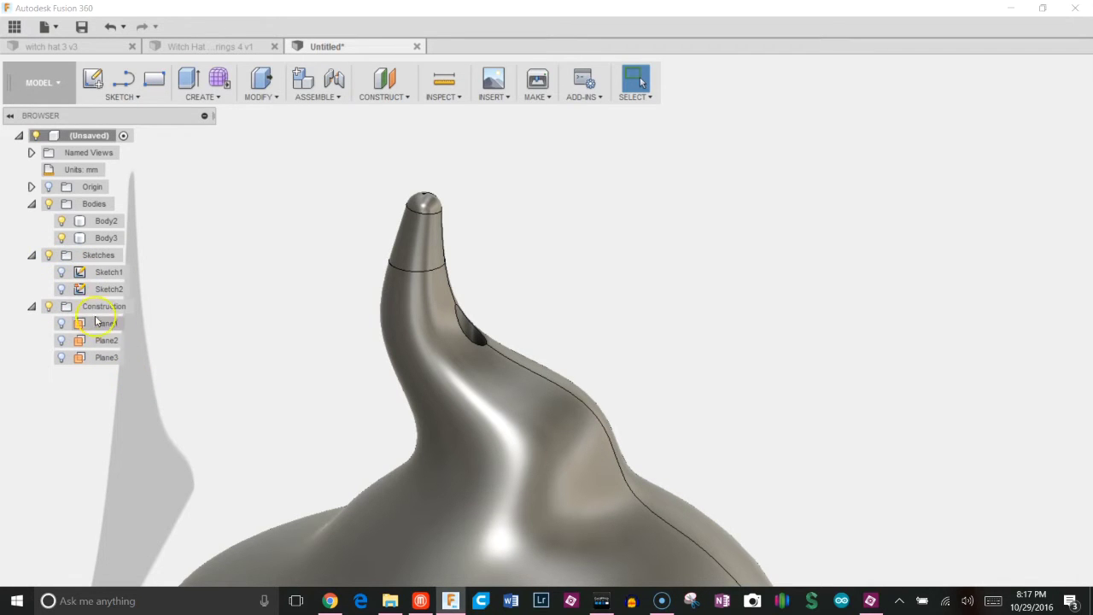
double_click(109, 289)
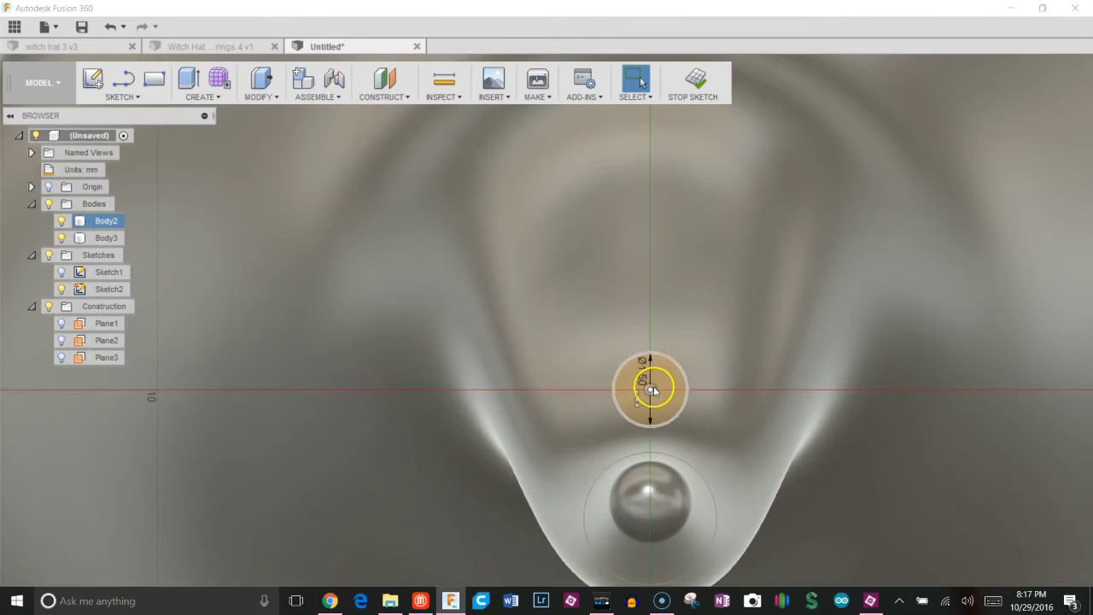
left_click(651, 390)
scroll(667, 409, "up", 4)
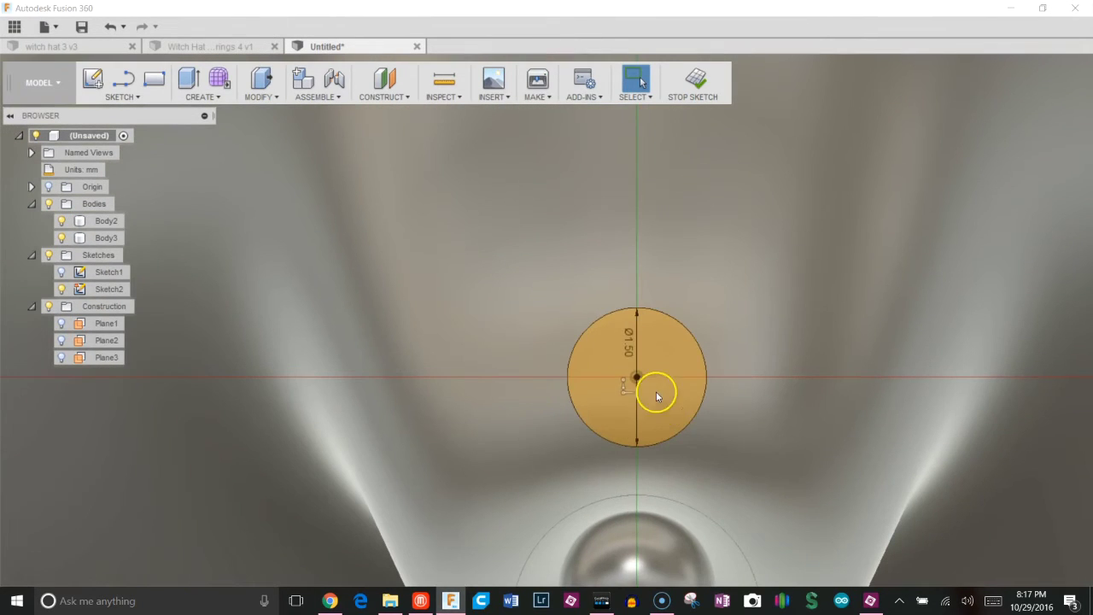
left_click_drag(637, 377, 643, 293)
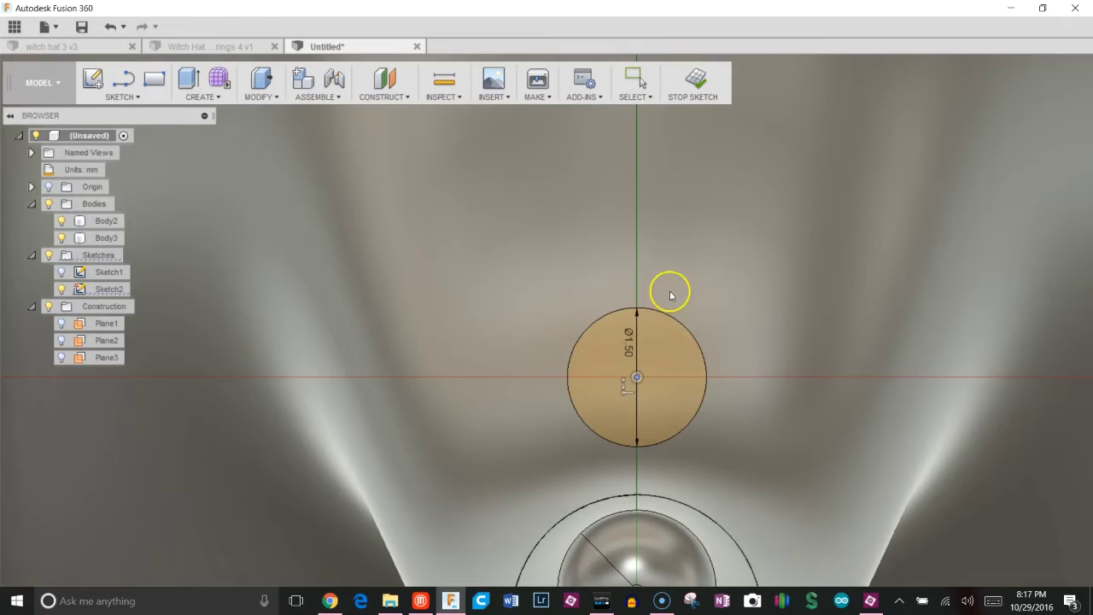
scroll(658, 341, "up", 3)
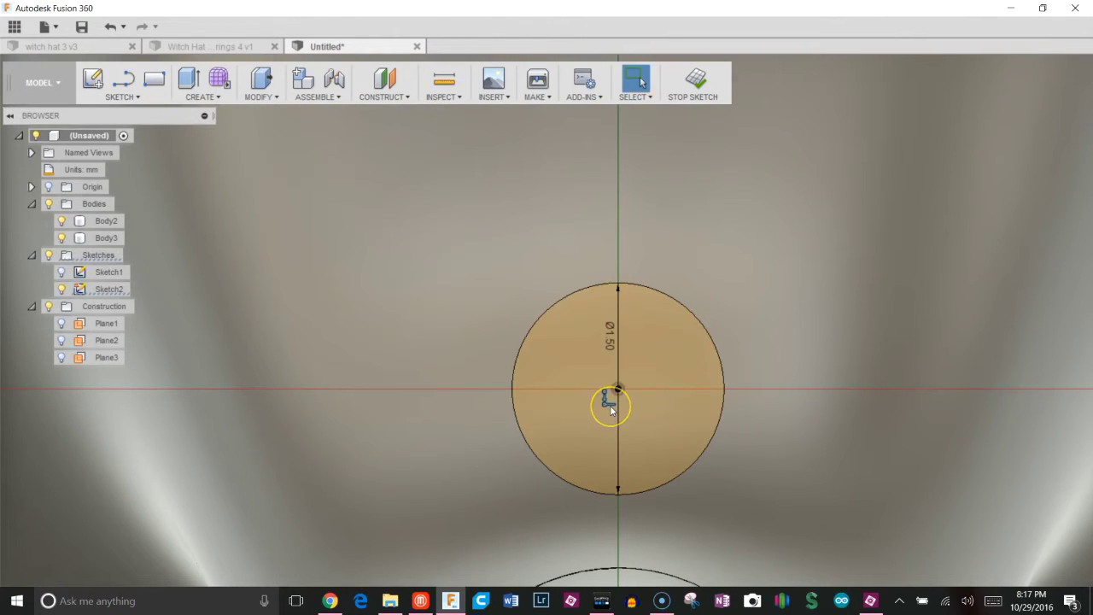
key("Delete")
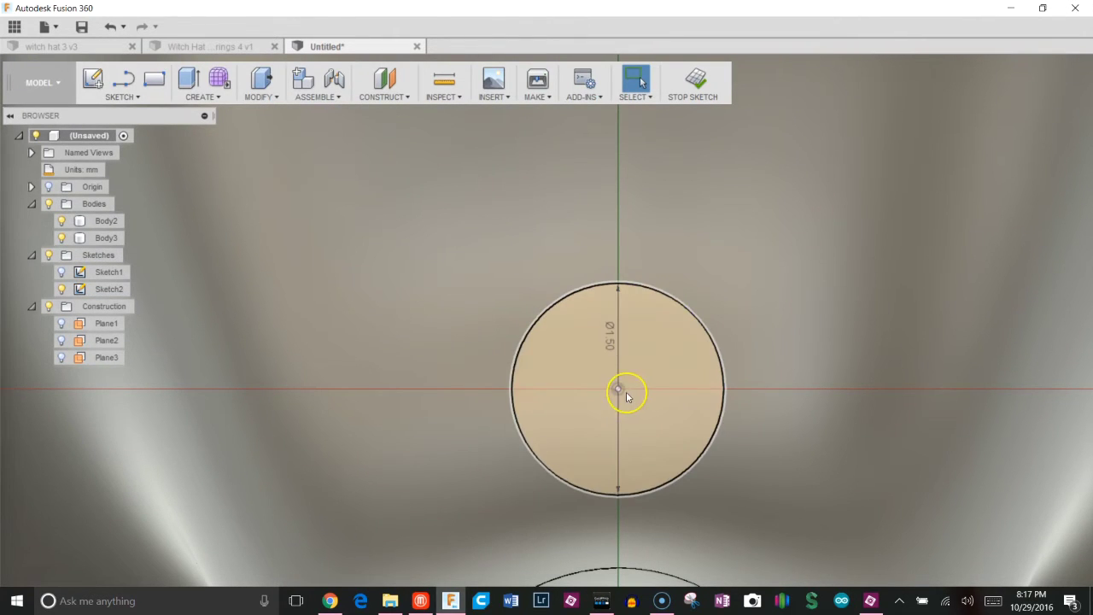
- Move the circle slightly away from the tip along the green axis, finish the sketch, and compare it with the hole
left_click_drag(619, 389, 618, 350)
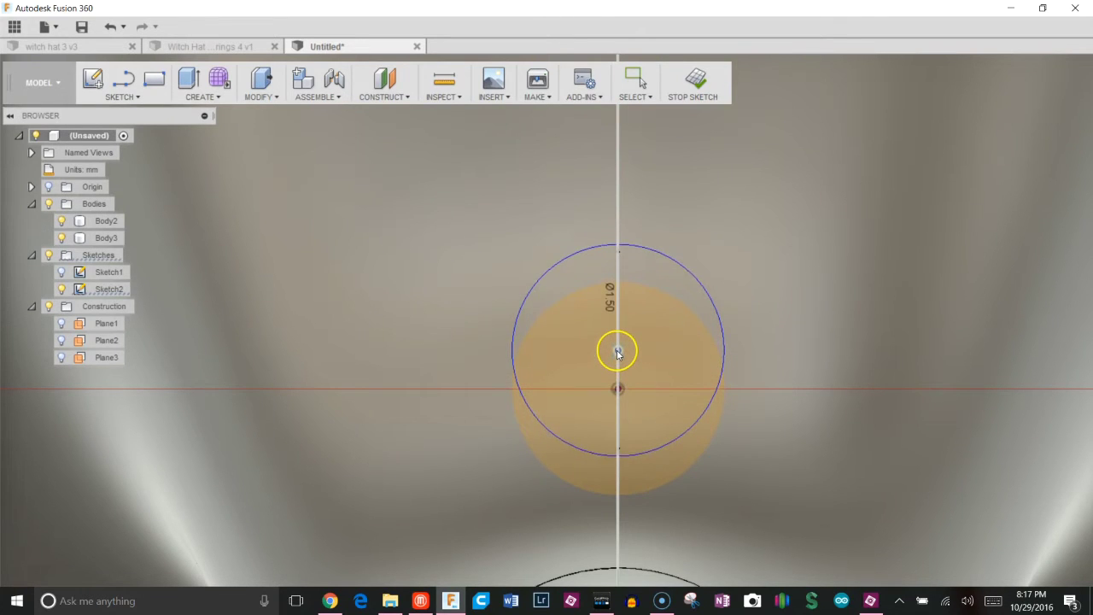
left_click(694, 83)
scroll(795, 422, "down", 3)
mouse_move(793, 381)
middle_mouse_down("shift")
mouse_move(739, 354)
mouse_move(679, 369)
mouse_move(727, 415)
mouse_move(725, 369)
middle_mouse_up("shift")
middle_click_drag(891, 441, 686, 375, "shift")
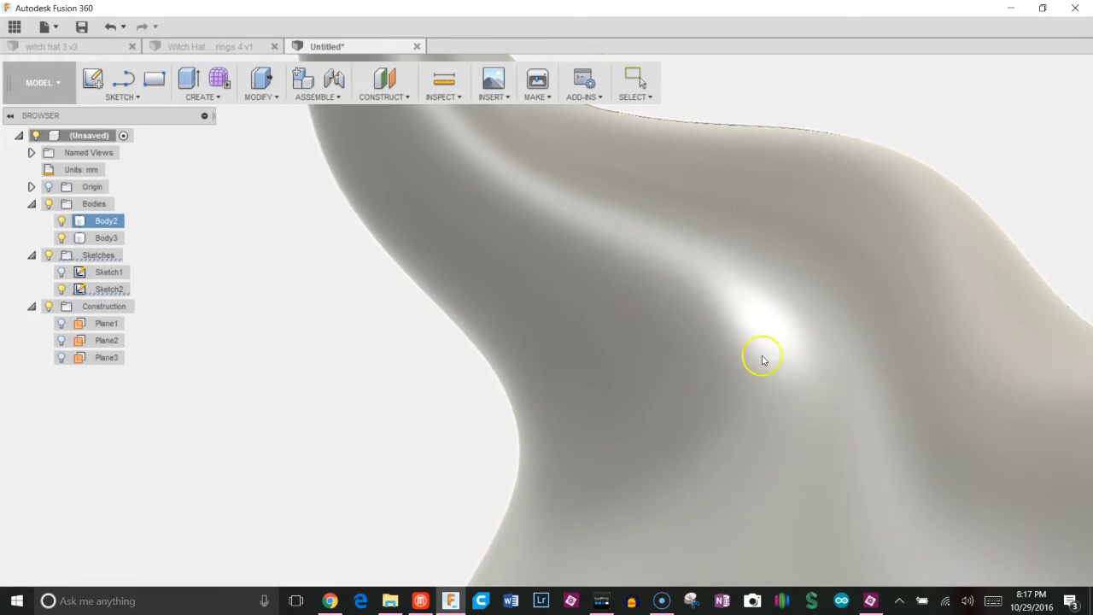
middle_click_drag(763, 359, 721, 401, "shift")
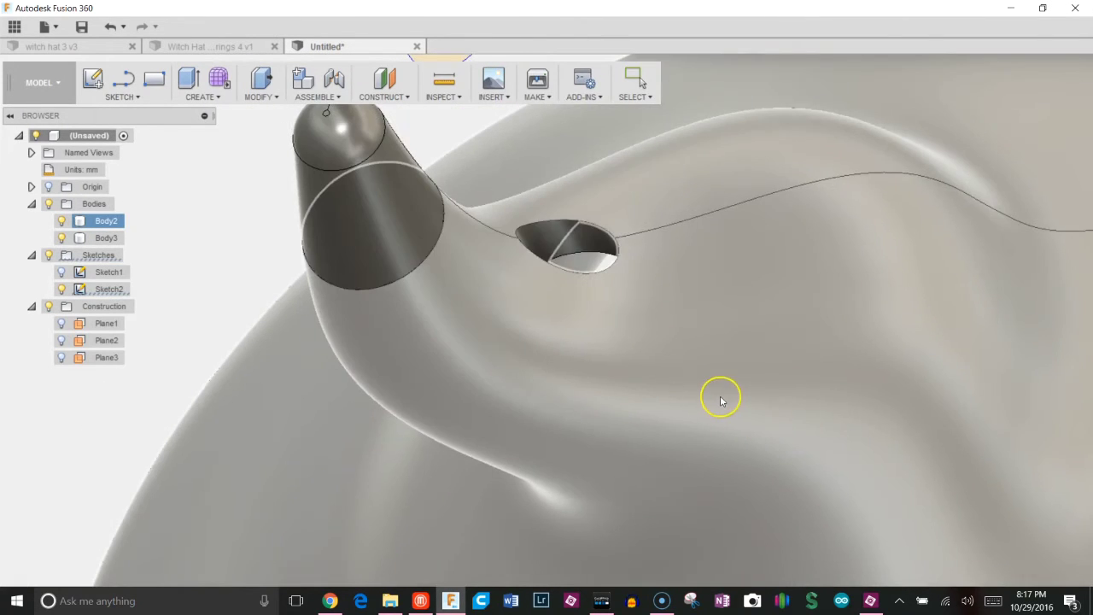
scroll(719, 396, "down", 3)
left_click(364, 347)
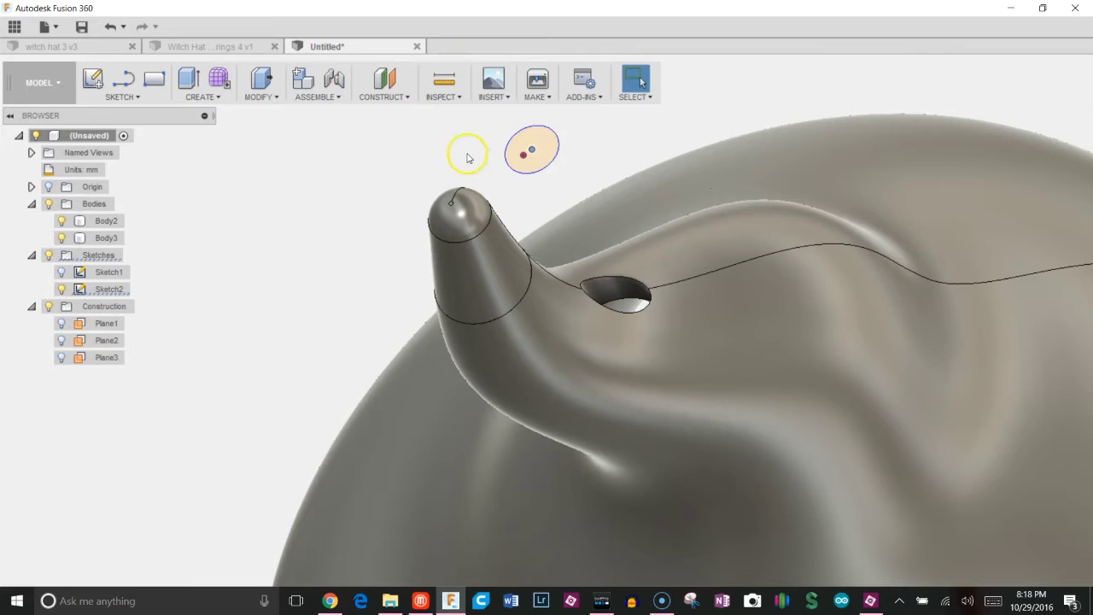
left_click(533, 154)
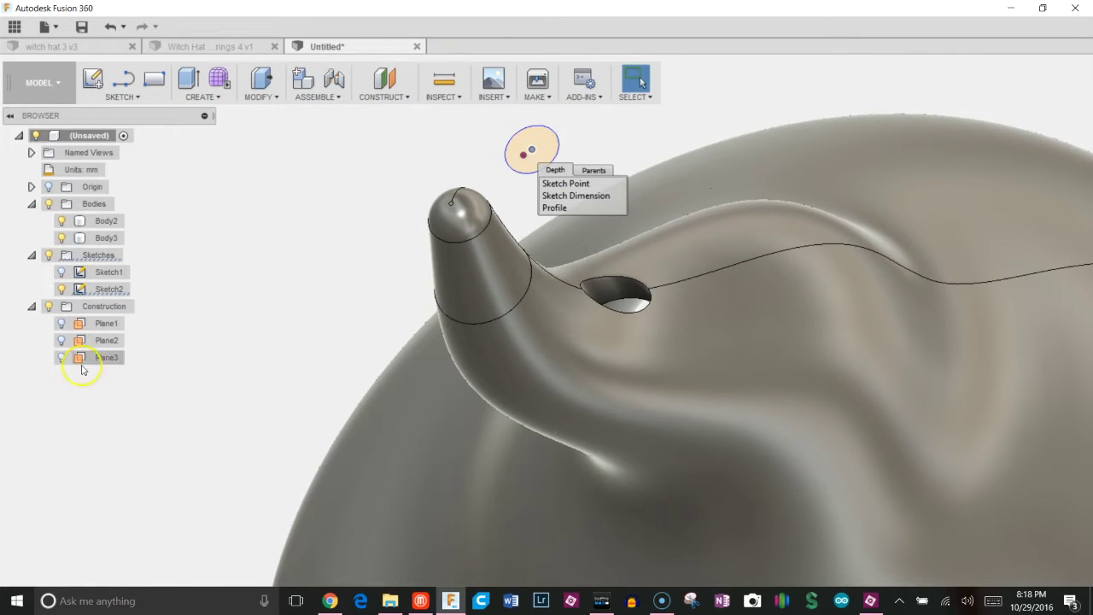
- Reopen the circle's sketch, move the circle farther from the tip along the green axis, and finish the sketch
double_click(117, 290)
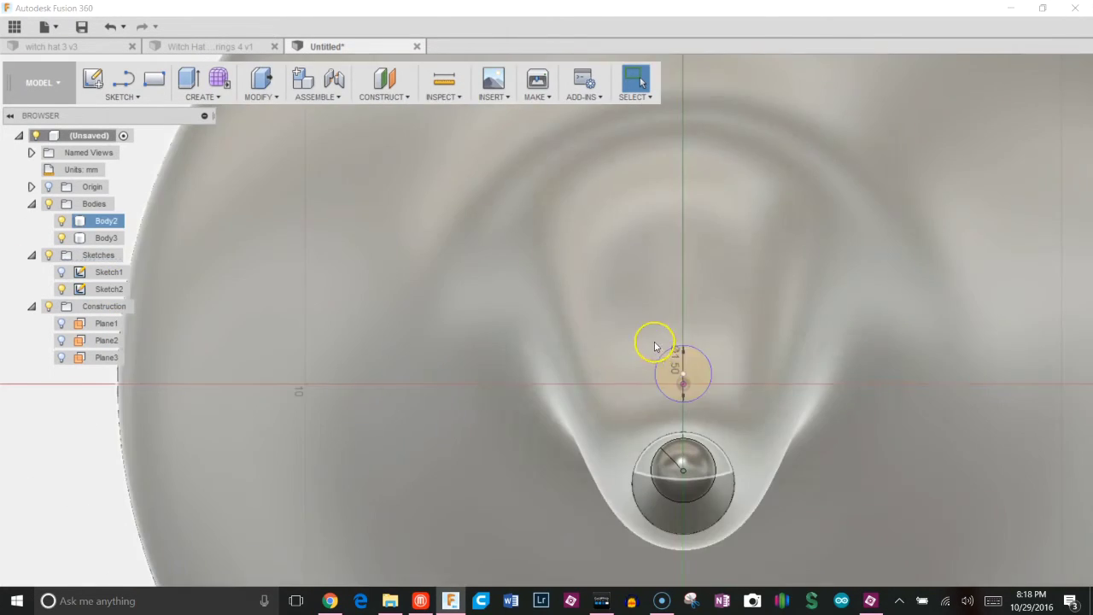
double_click(687, 373)
left_click_drag(683, 367, 686, 353)
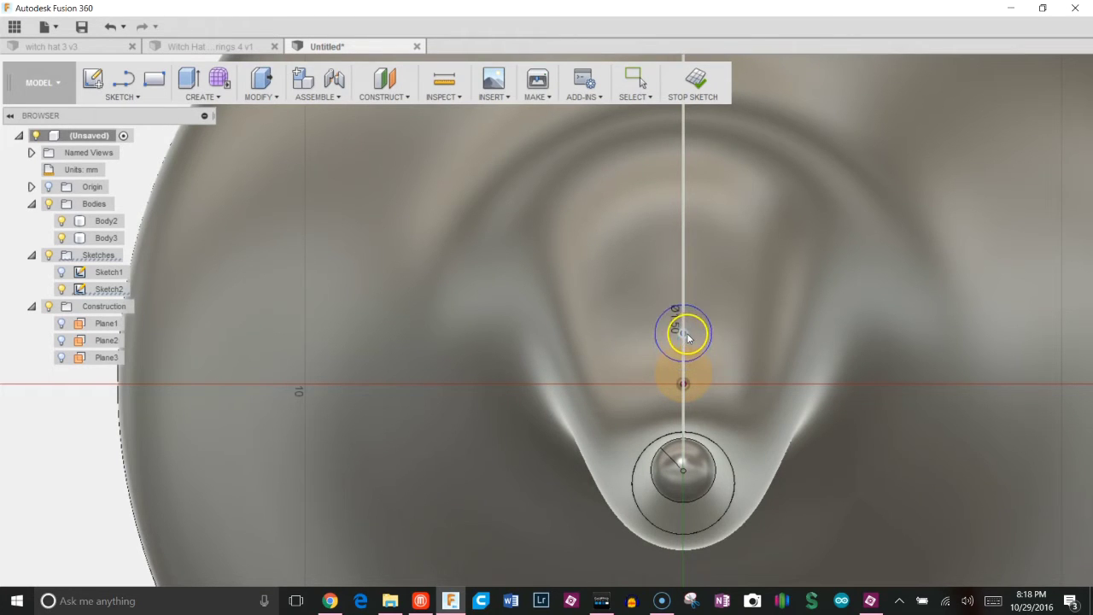
left_click(698, 79)
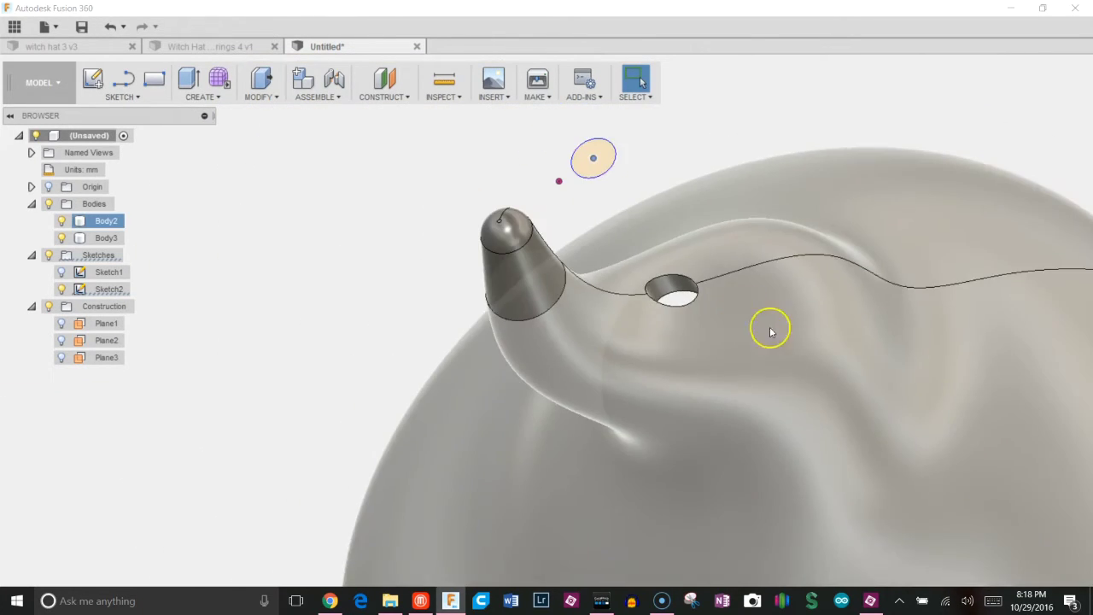
middle_click_drag(771, 332, 718, 325, "shift")
left_click(820, 354)
scroll(842, 353, "down", 3)
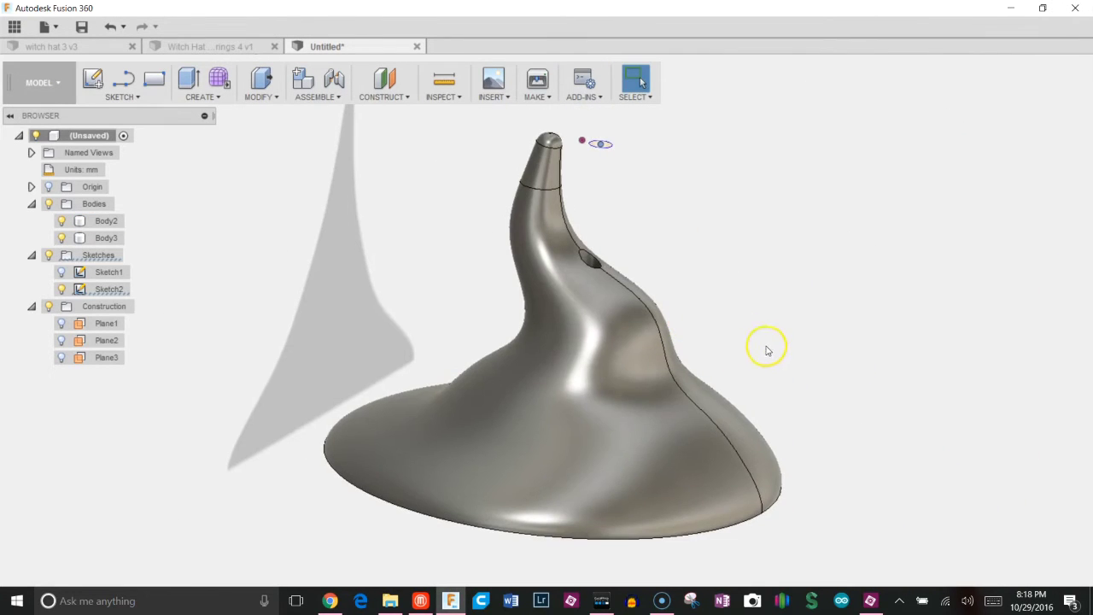
mouse_move(767, 350)
middle_mouse_down("shift")
mouse_move(774, 268)
mouse_move(774, 334)
middle_mouse_up("shift")
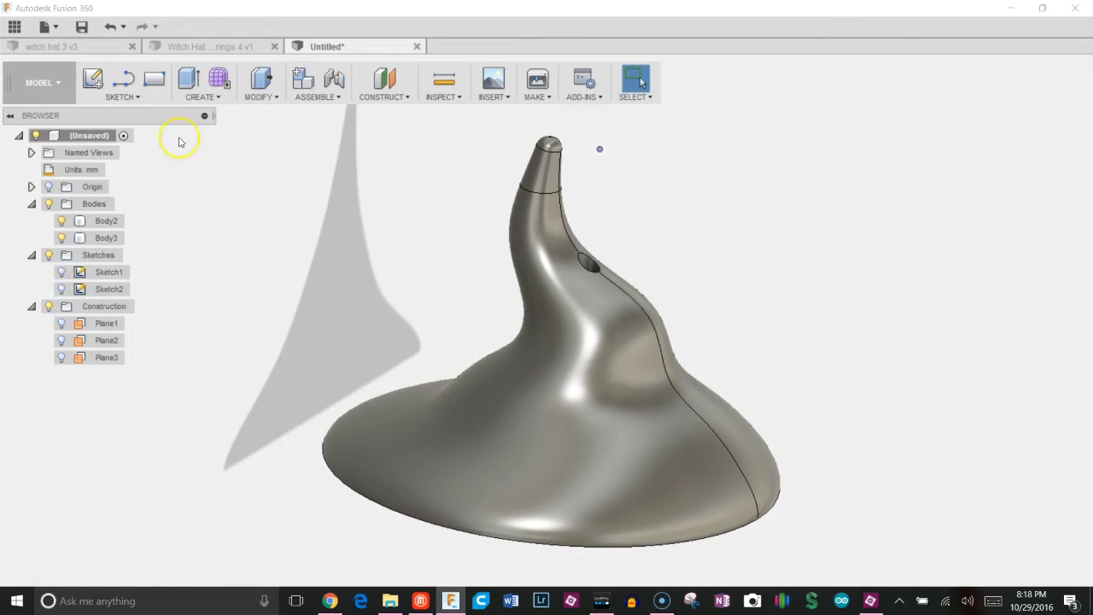
- Hide both hat bodies and show them again to check which parts they are
left_click(62, 221)
left_click(61, 237)
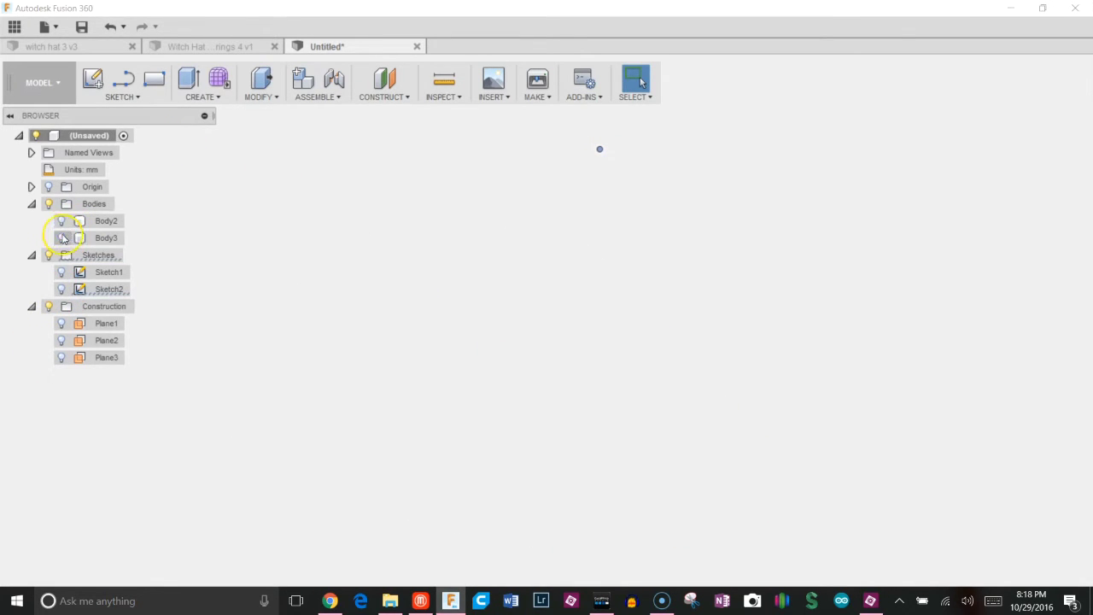
left_click(62, 220)
left_click(62, 237)
- Combine the main hat body with the solid tip body using Join, and toggle the merged body's visibility to check it
middle_click_drag(386, 249, 377, 291)
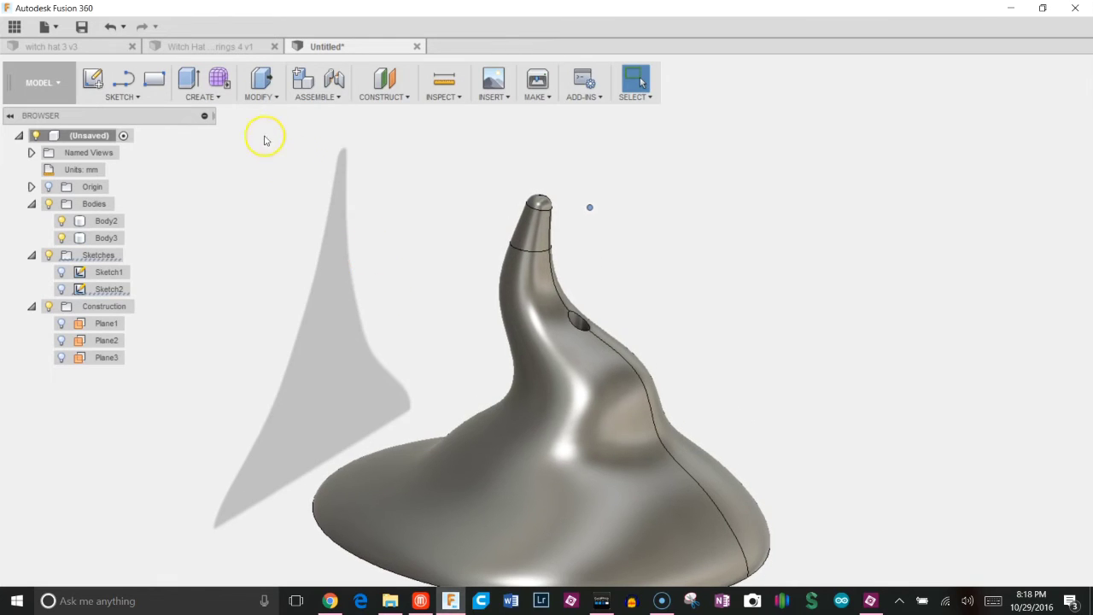
left_click(256, 98)
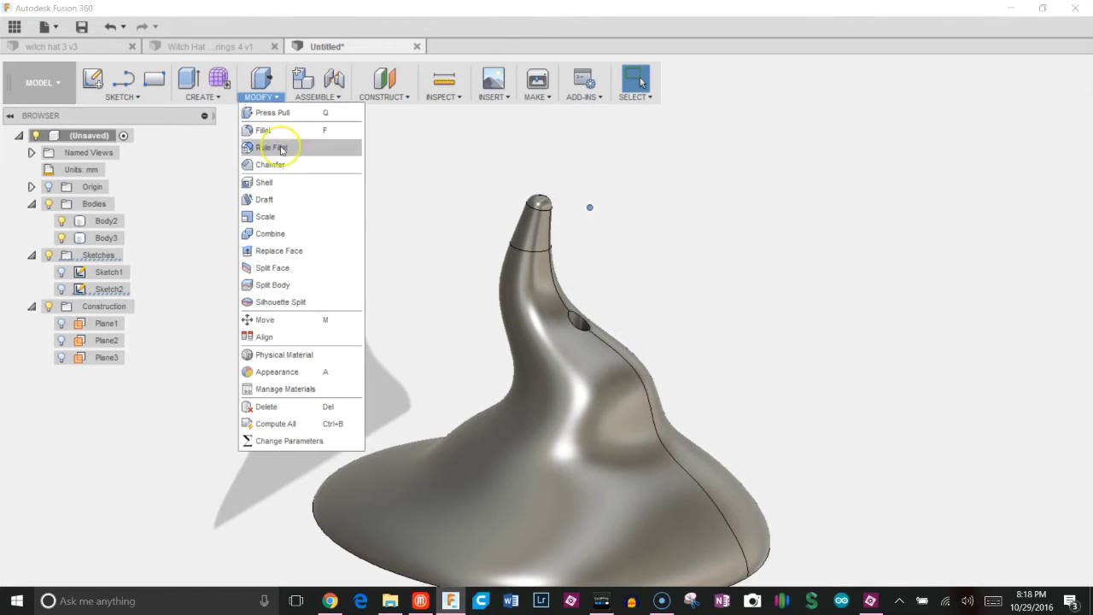
left_click(275, 231)
left_click(571, 429)
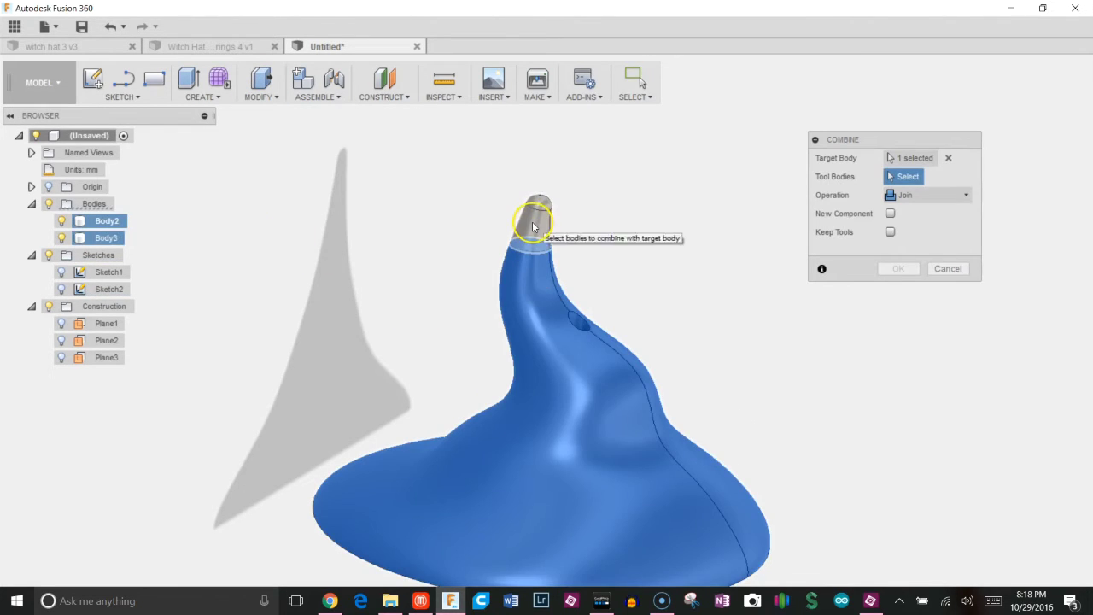
left_click(536, 205)
left_click(896, 269)
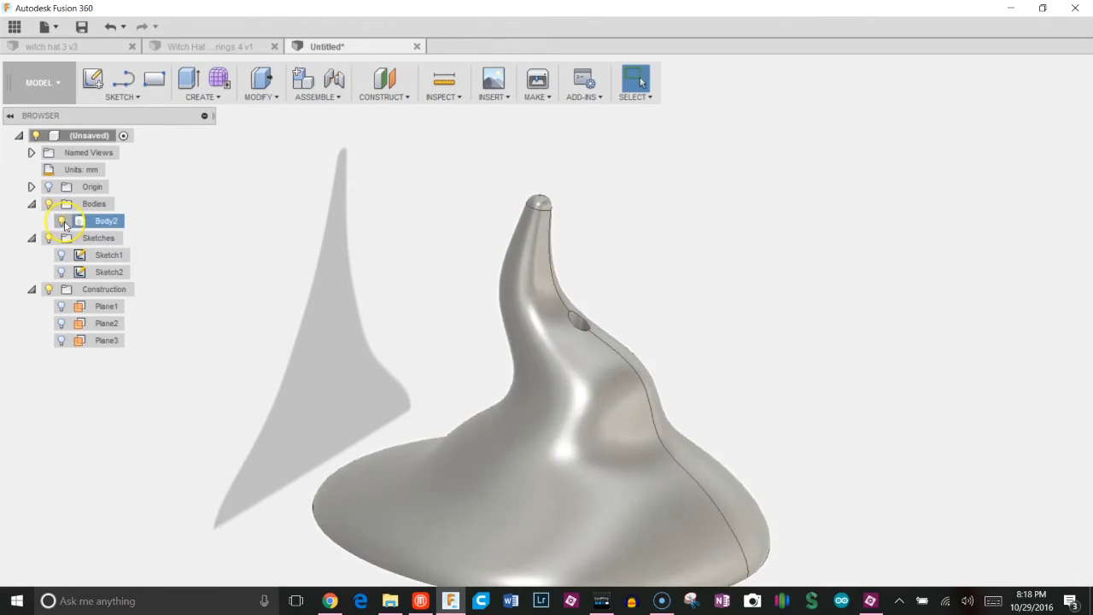
left_click(61, 220)
left_click(62, 220)
- Apply the Plastic - Glossy (Black) appearance to the whole hat body
middle_click_drag(426, 381, 626, 379, "shift")
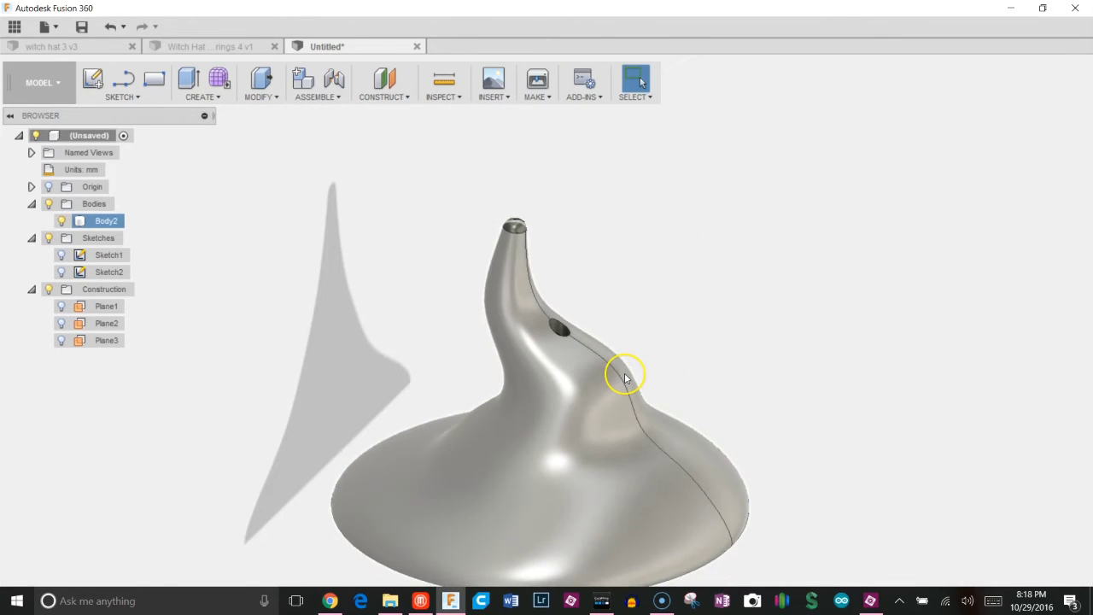
key("a")
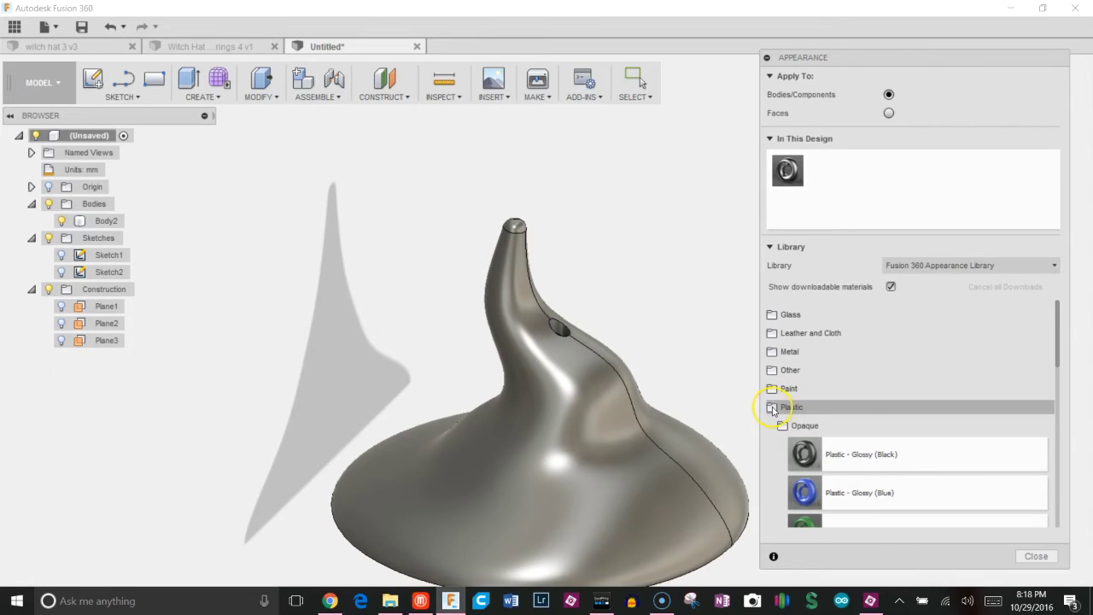
left_click(774, 408)
scroll(676, 379, "down", 2)
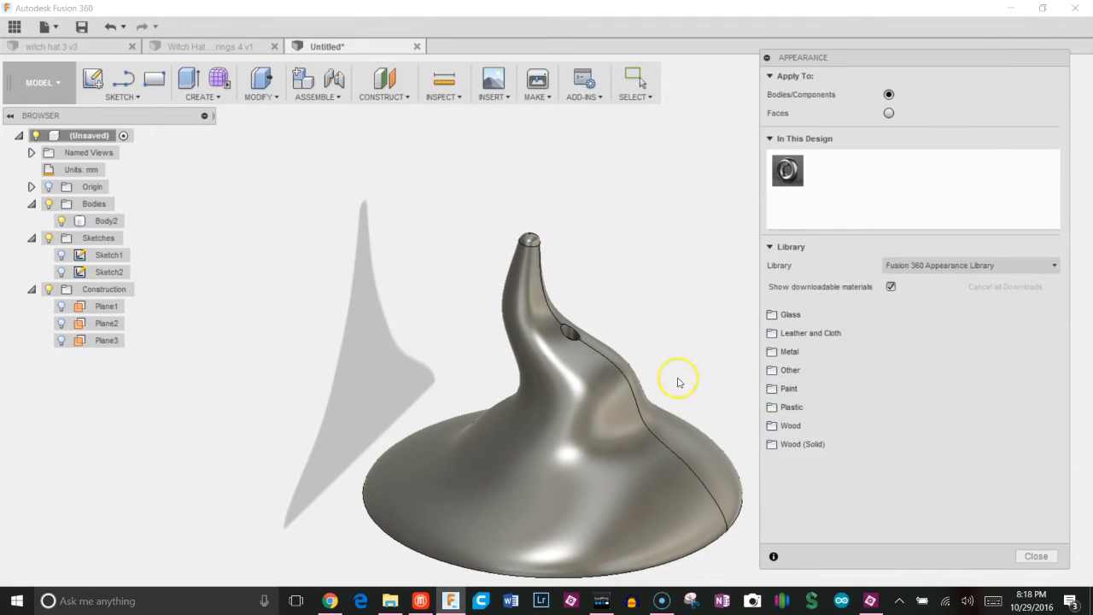
left_click(778, 407)
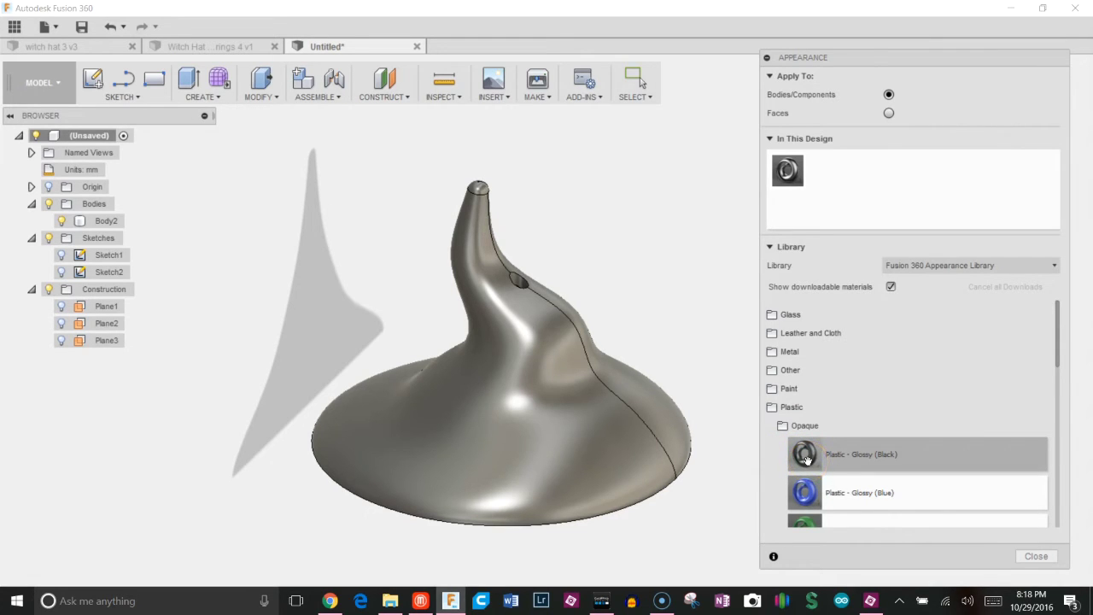
left_click_drag(602, 388, 598, 381)
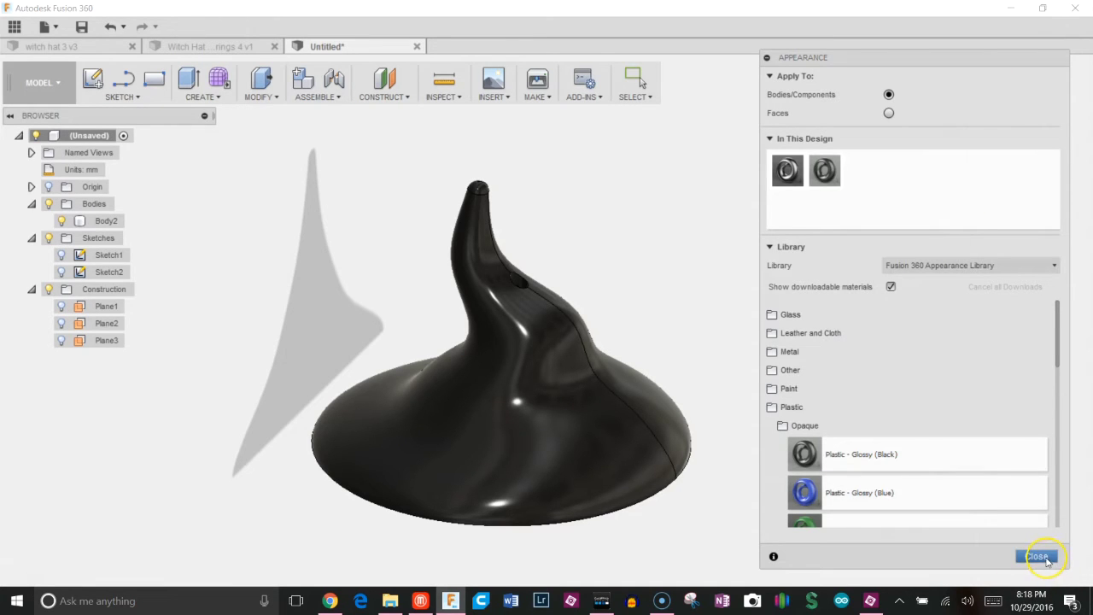
left_click(1036, 556)
- Send the hat body to 3D print with the MakerBot print utility at Medium refinement
middle_click_drag(855, 501, 643, 352, "shift")
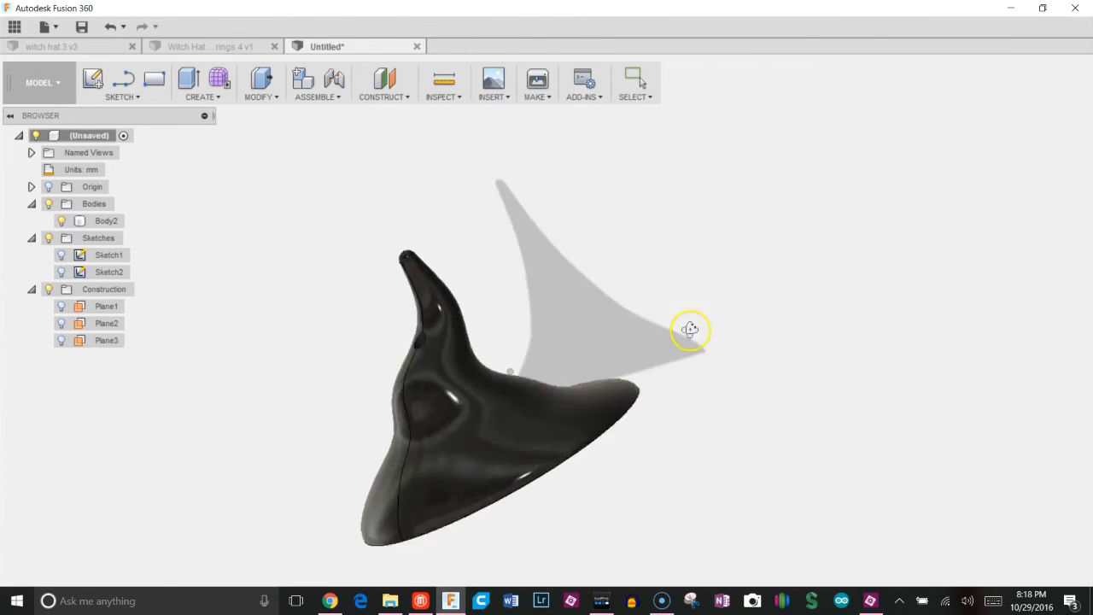
middle_click_drag(690, 329, 708, 271, "shift")
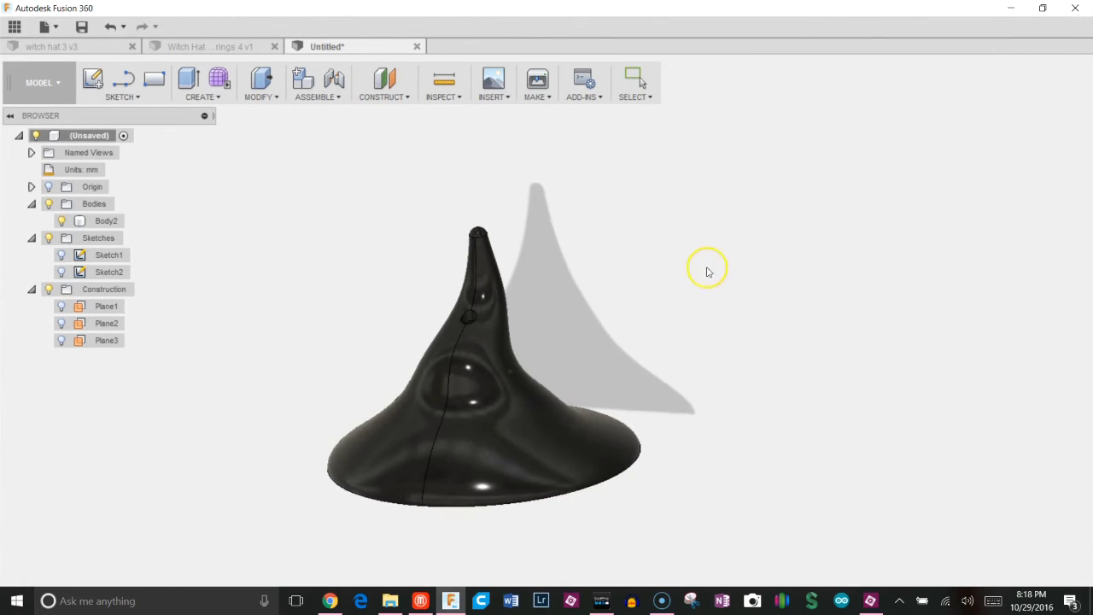
left_click(533, 96)
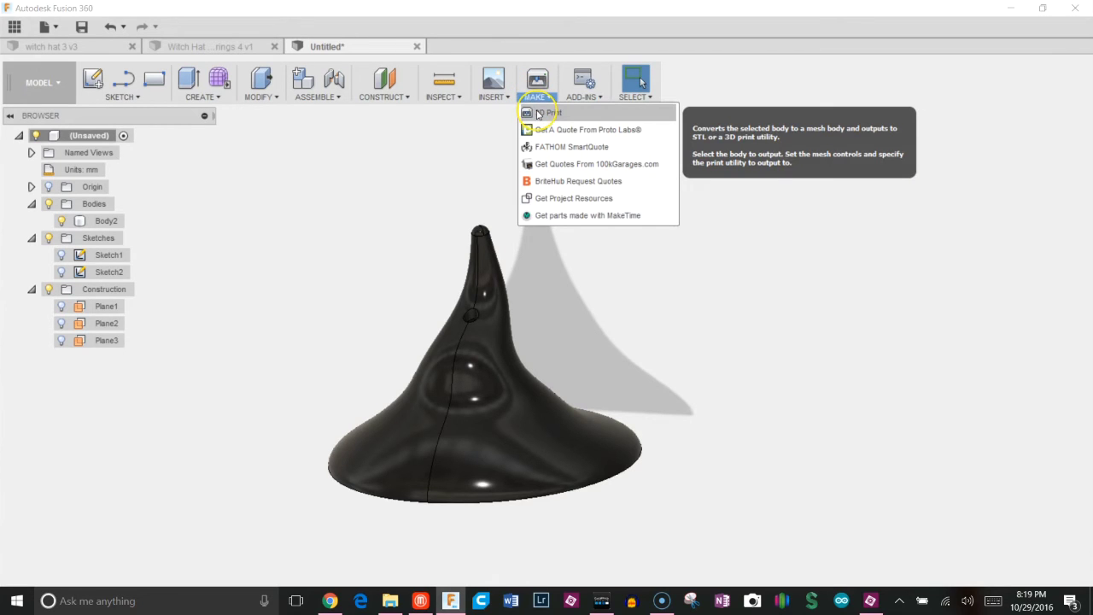
left_click(545, 112)
left_click(493, 444)
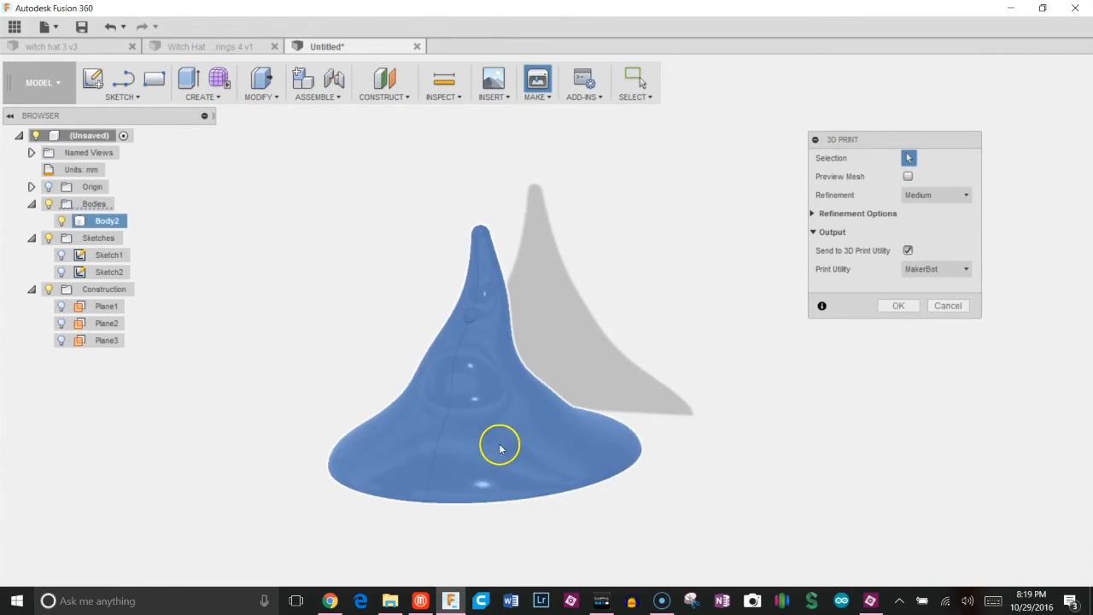
left_click(954, 272)
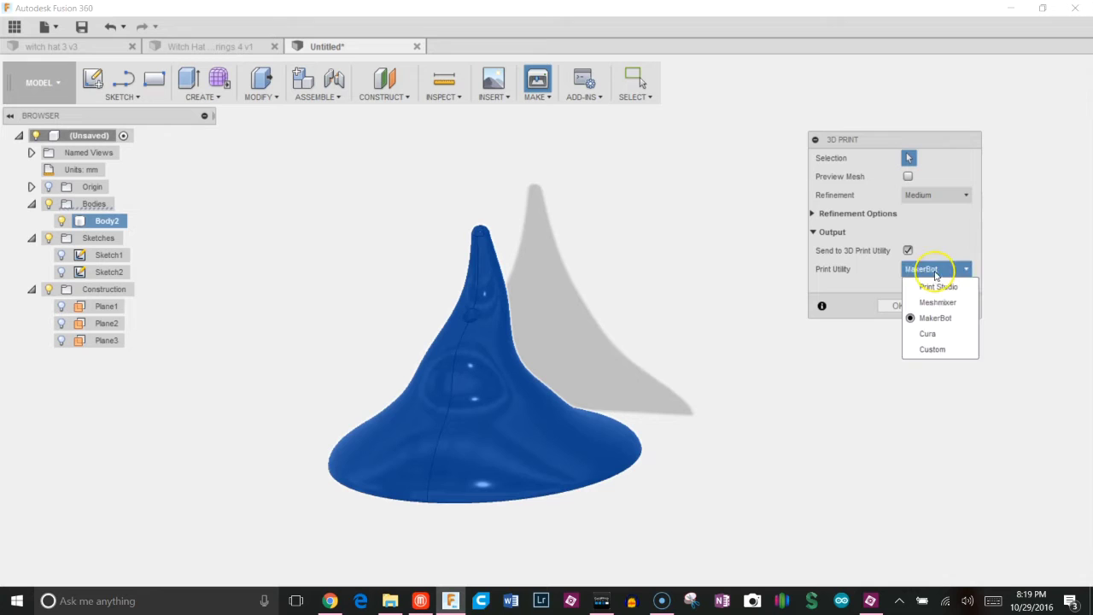
left_click(884, 284)
left_click(898, 308)
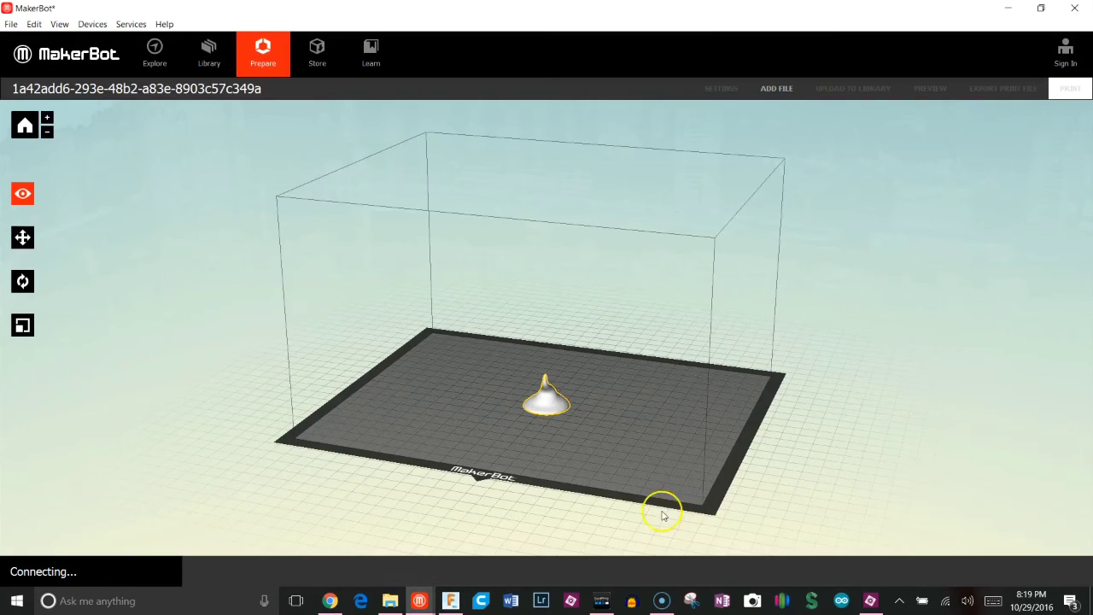
- Examine the hat's placement and size on the MakerBot build plate and the earring hole from the other side
scroll(572, 475, "up", 5)
scroll(573, 480, "down", 5)
right_click_drag(576, 478, 808, 499)
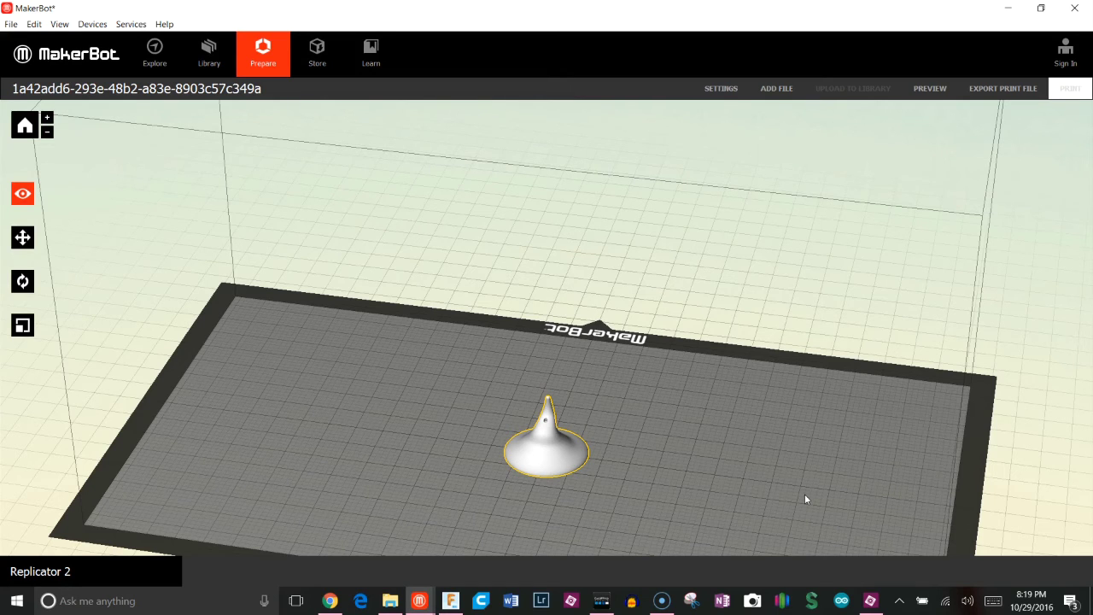
scroll(778, 485, "down", 2)
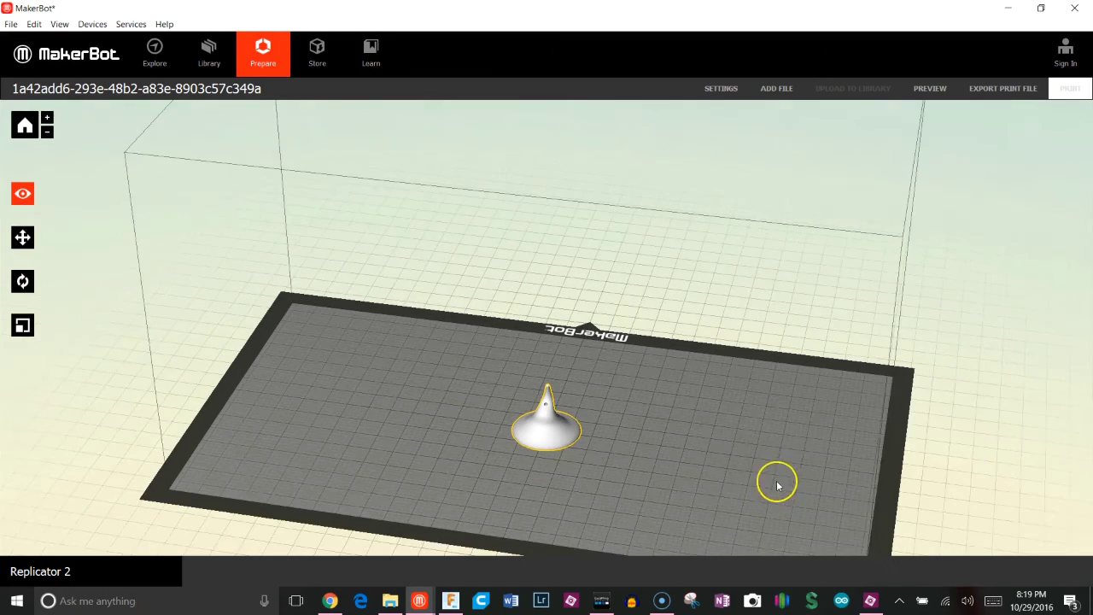
scroll(649, 505, "up", 5)
middle_click_drag(649, 505, 647, 411)
left_click_drag(649, 412, 716, 364)
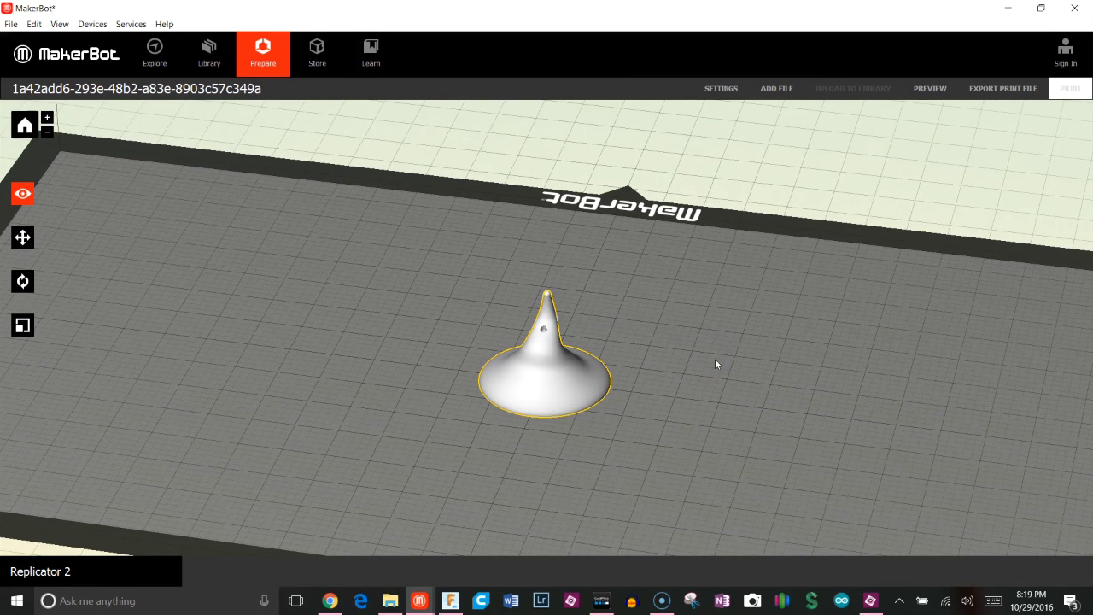
left_click_drag(722, 390, 714, 410)
mouse_move(713, 406)
middle_mouse_down()
mouse_move(696, 415)
mouse_move(703, 411)
middle_mouse_up()
scroll(708, 404, "down", 3)
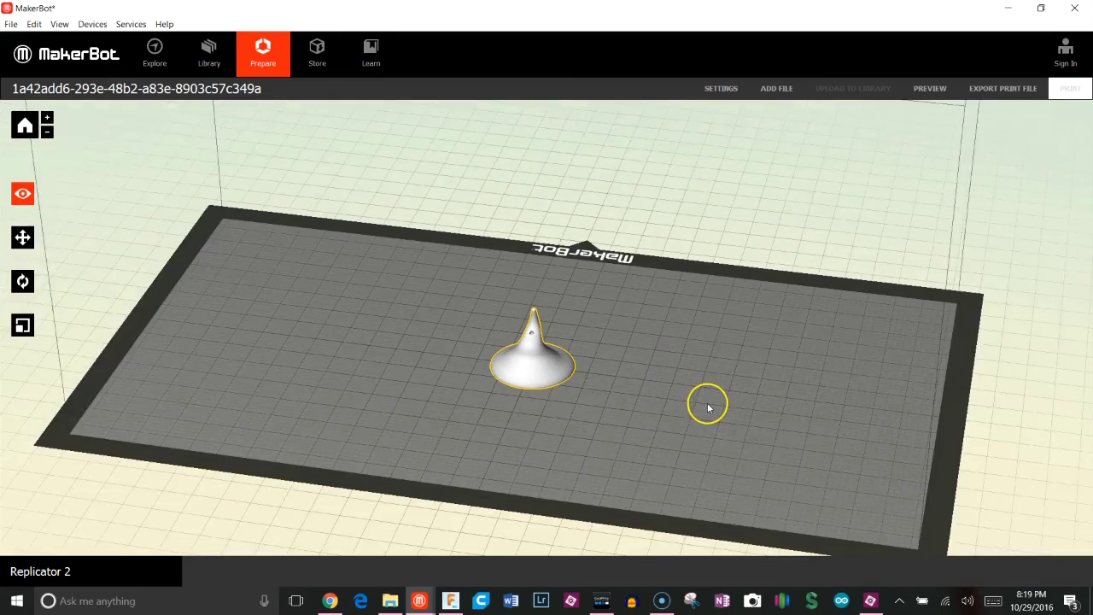